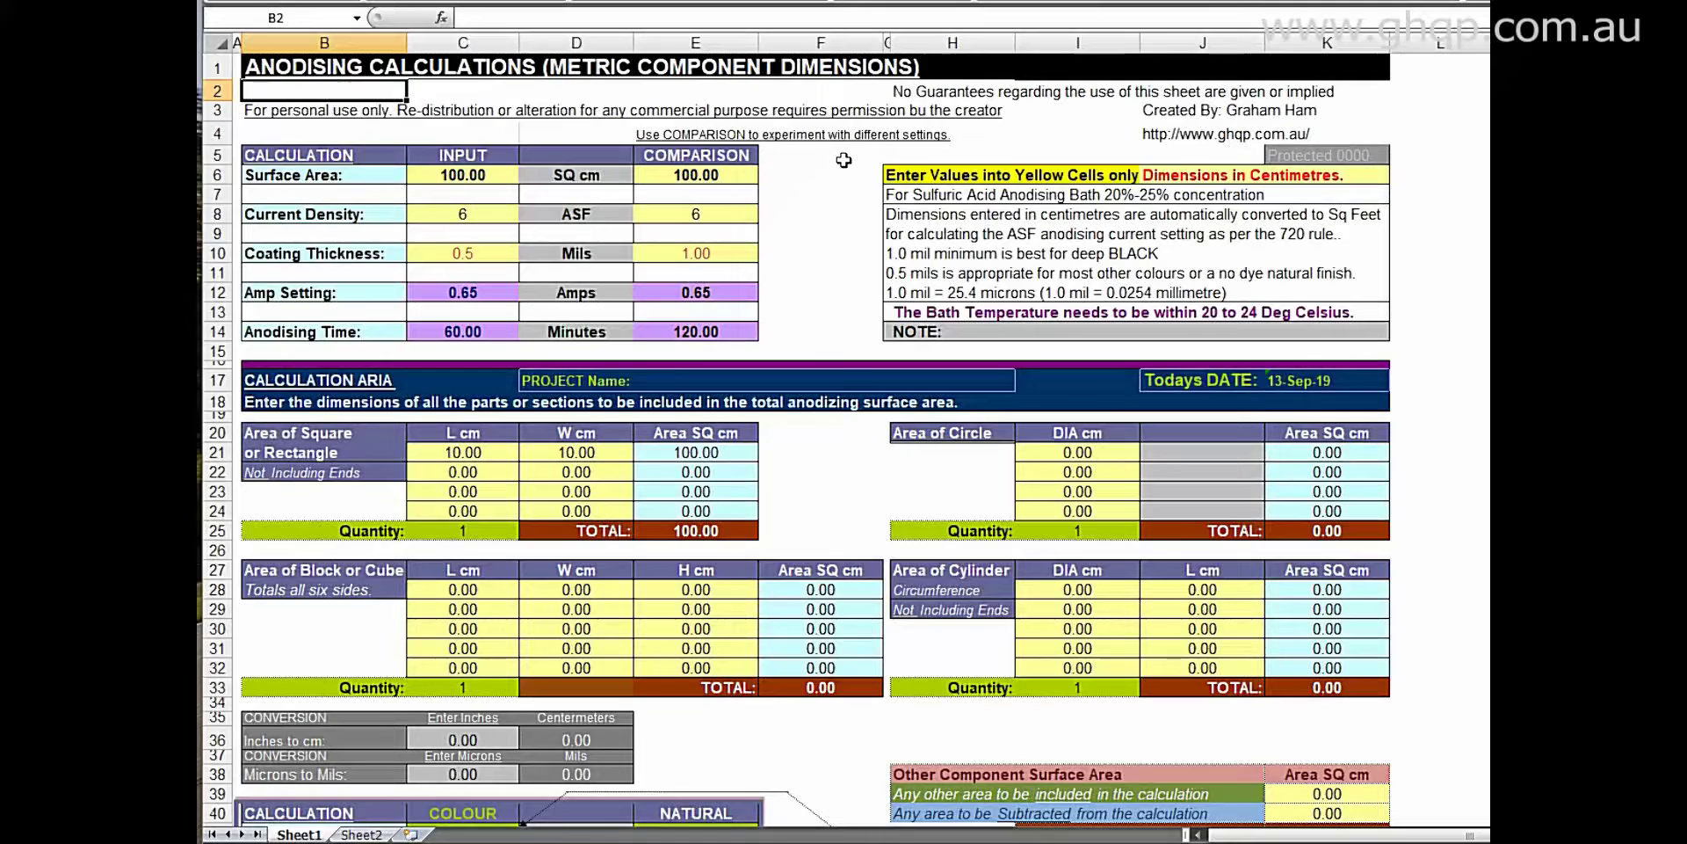
click(844, 160)
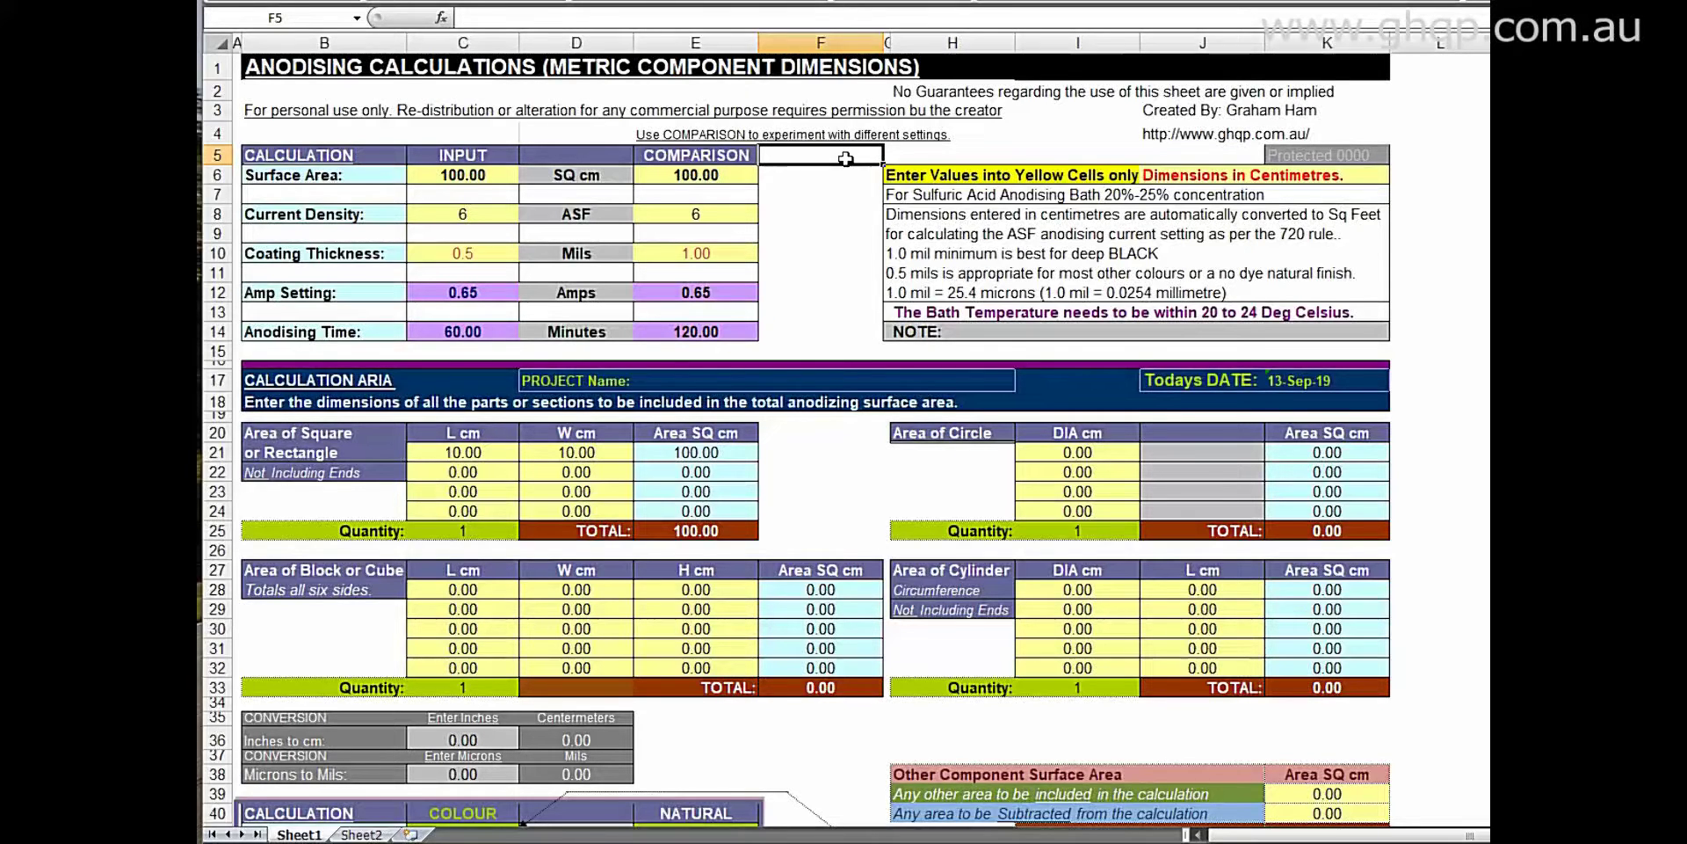
click(297, 133)
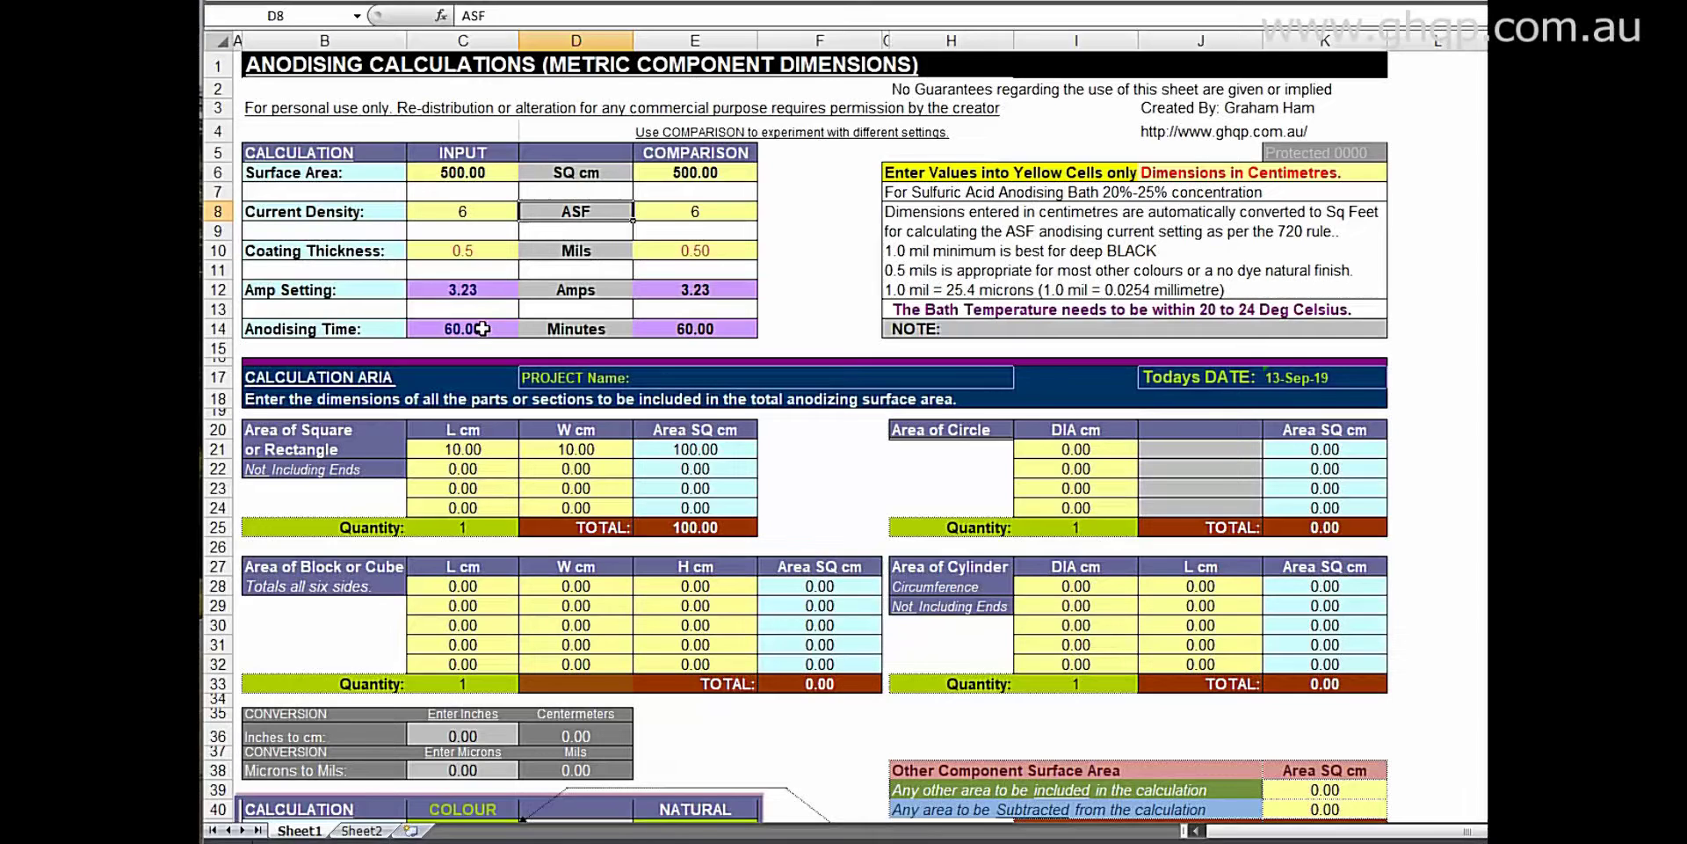
- Try a current density of 12 ASF and then 20 ASF in the Comparison column
click(699, 211)
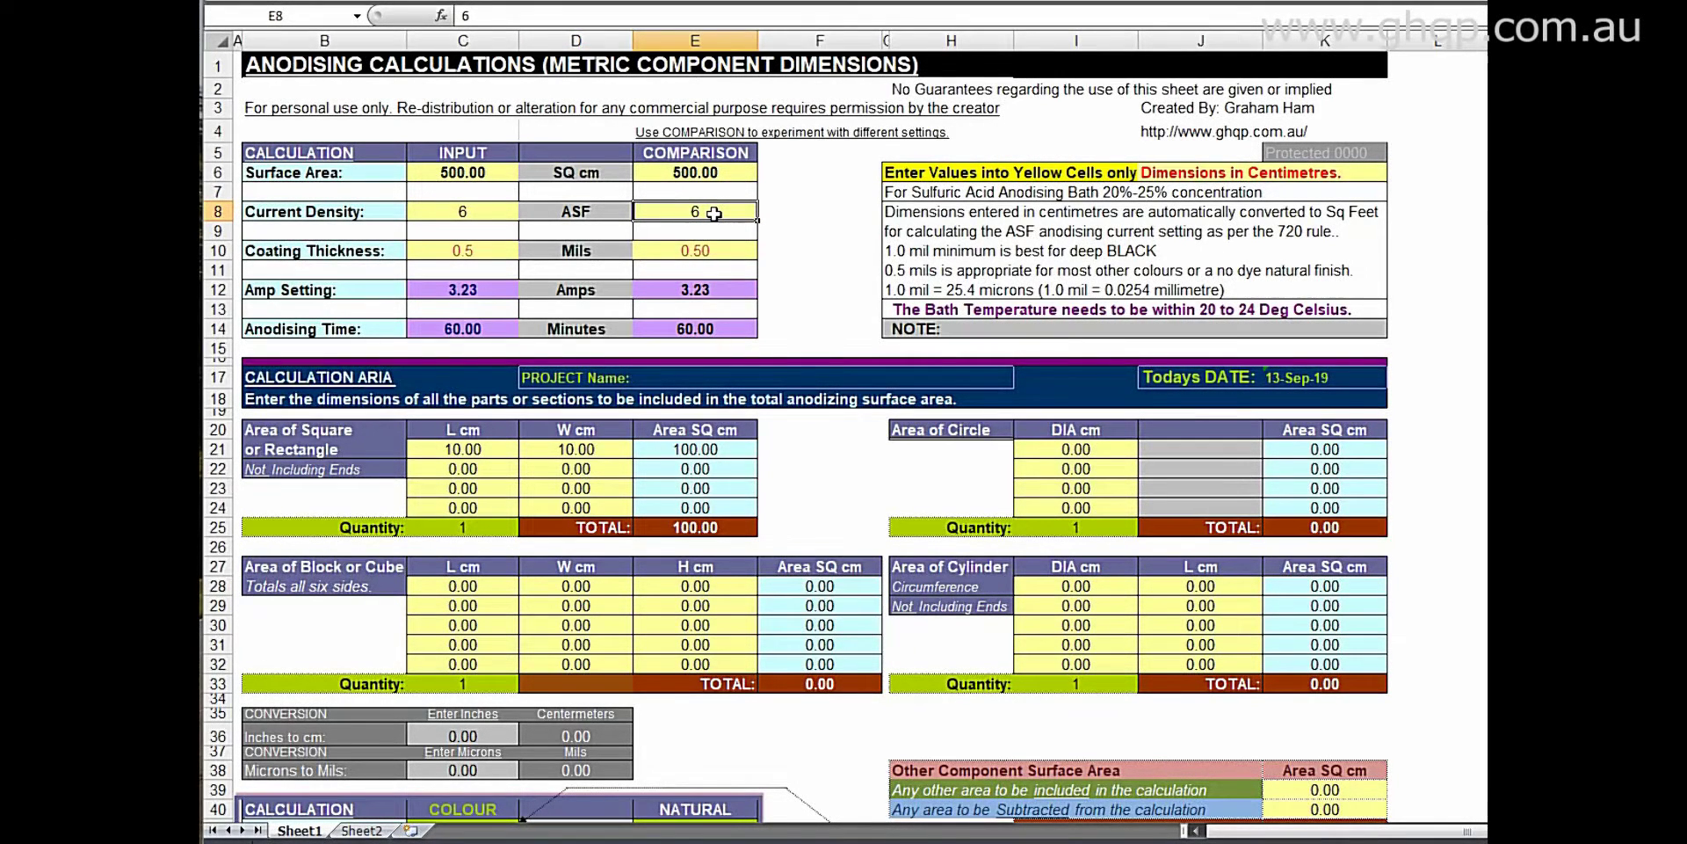
text(1)
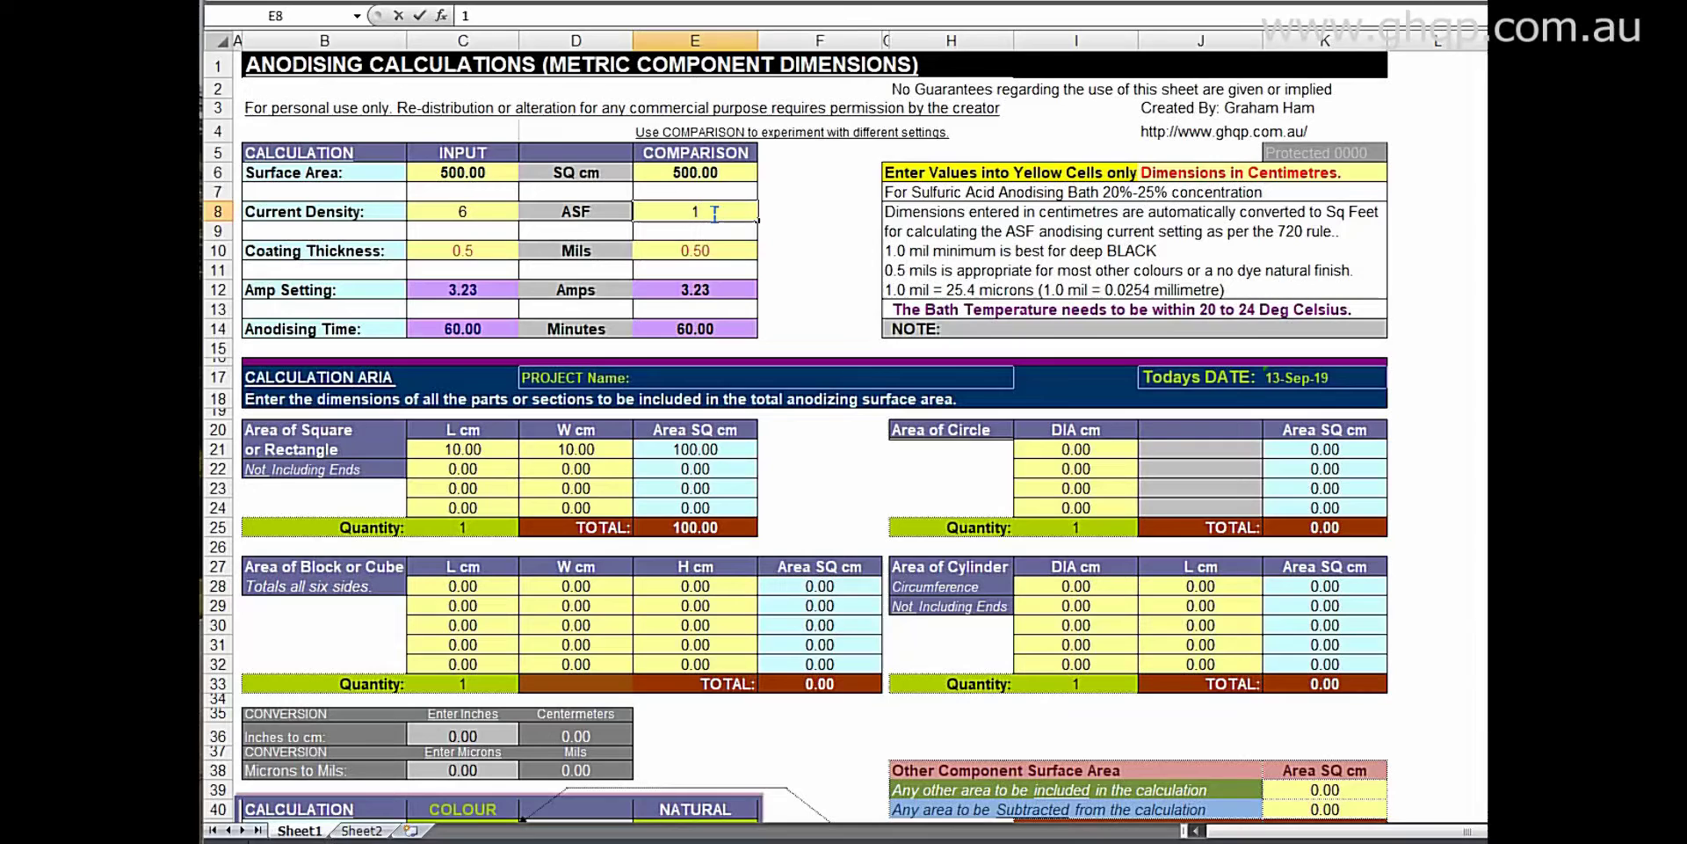
text(2)
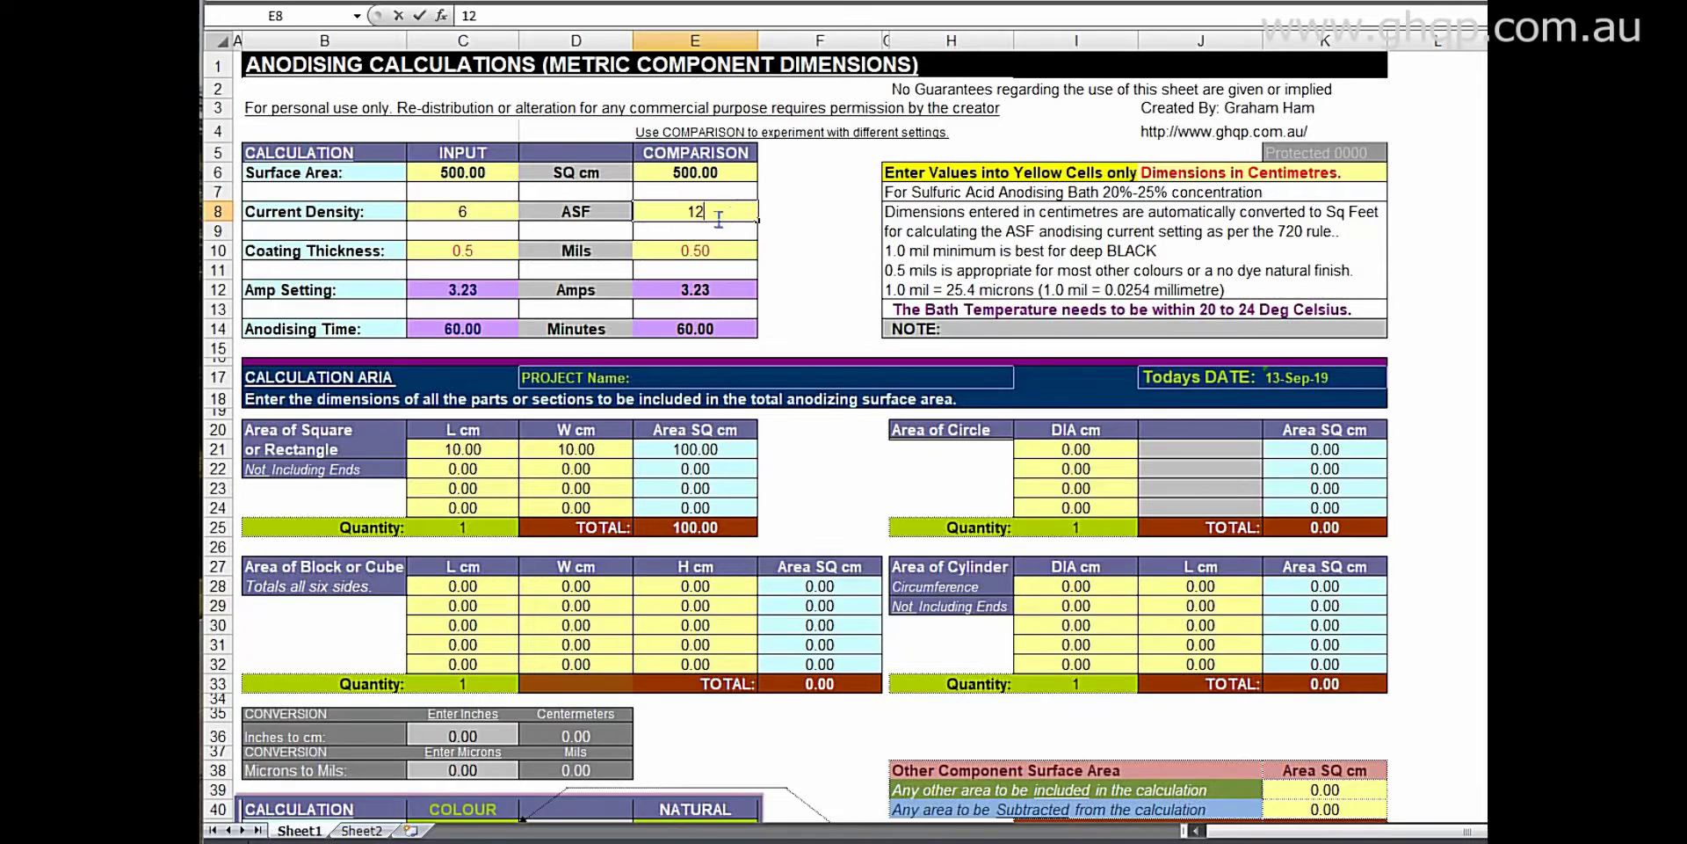
key(Return)
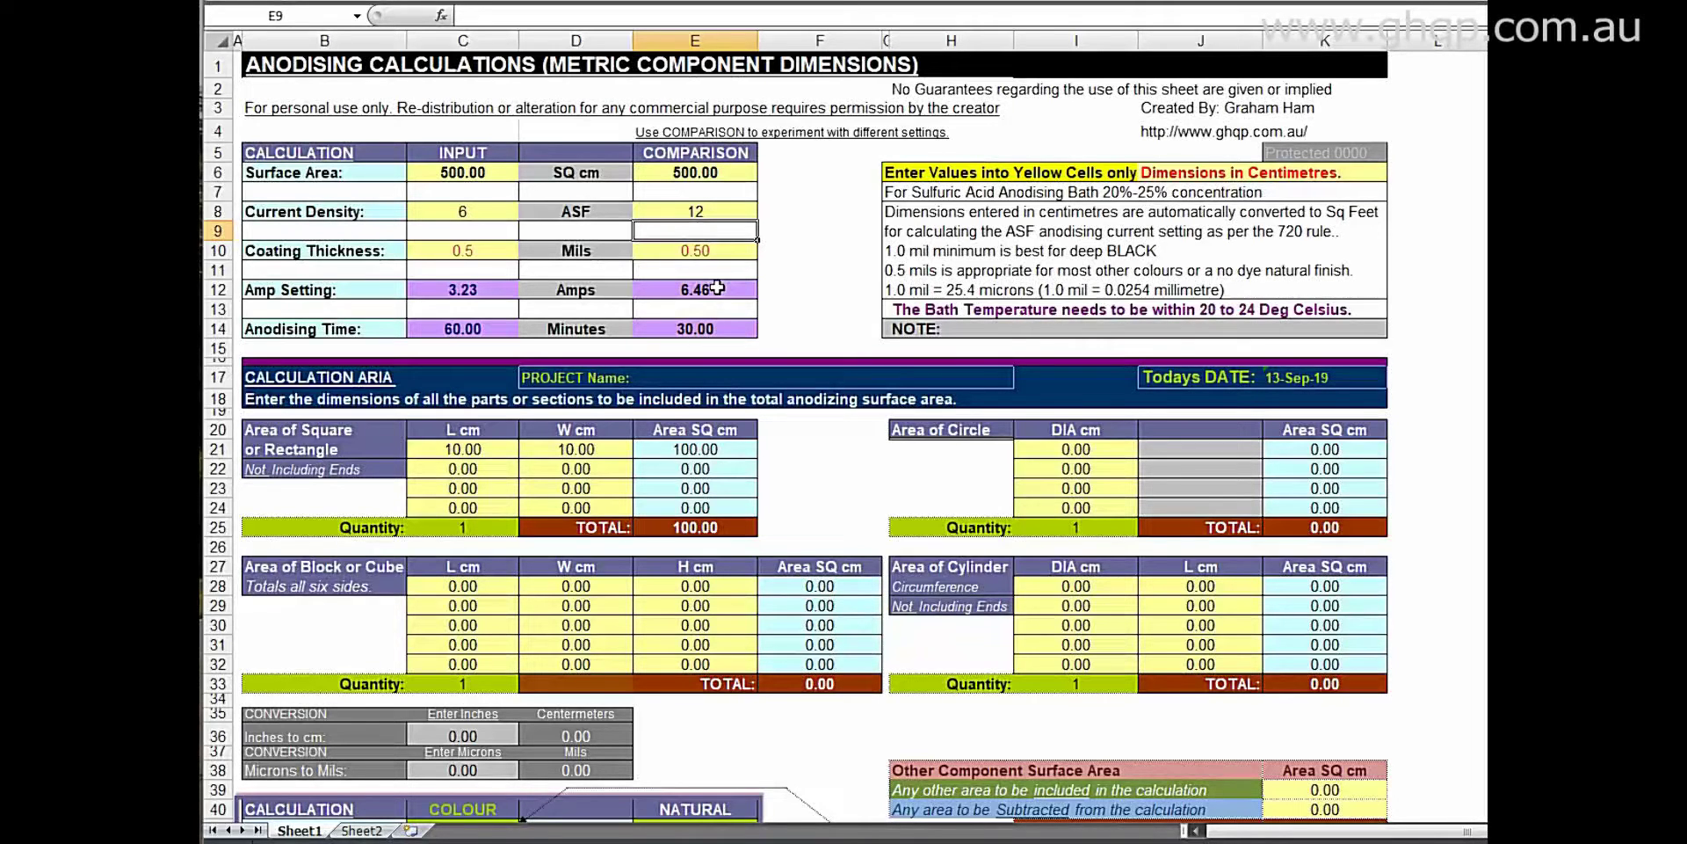
click(702, 212)
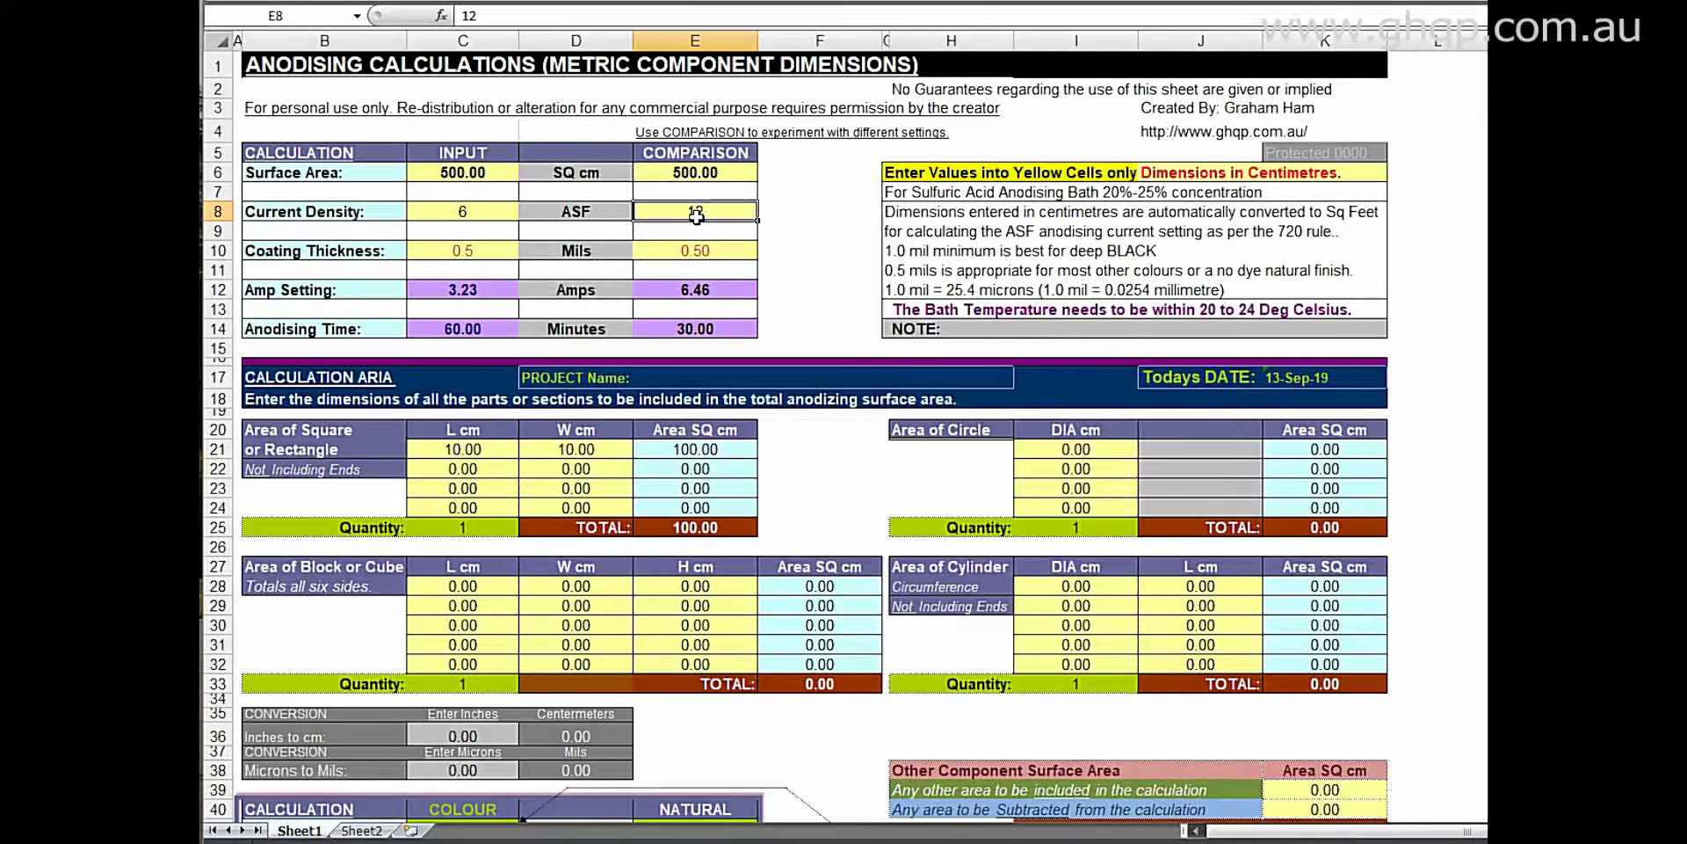
text(20)
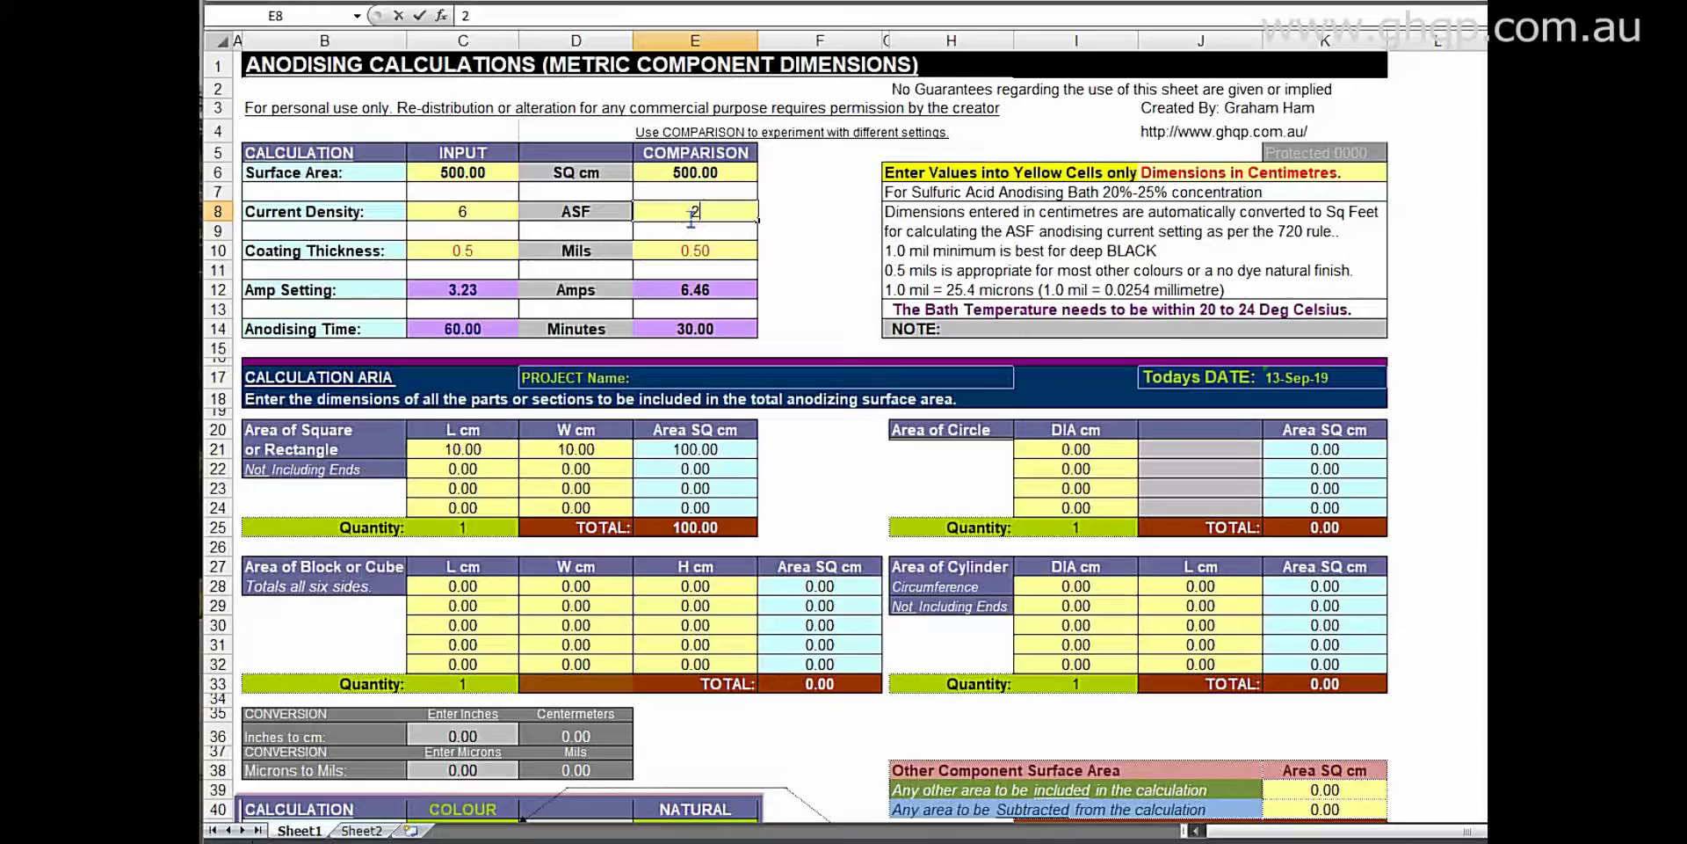
click(763, 216)
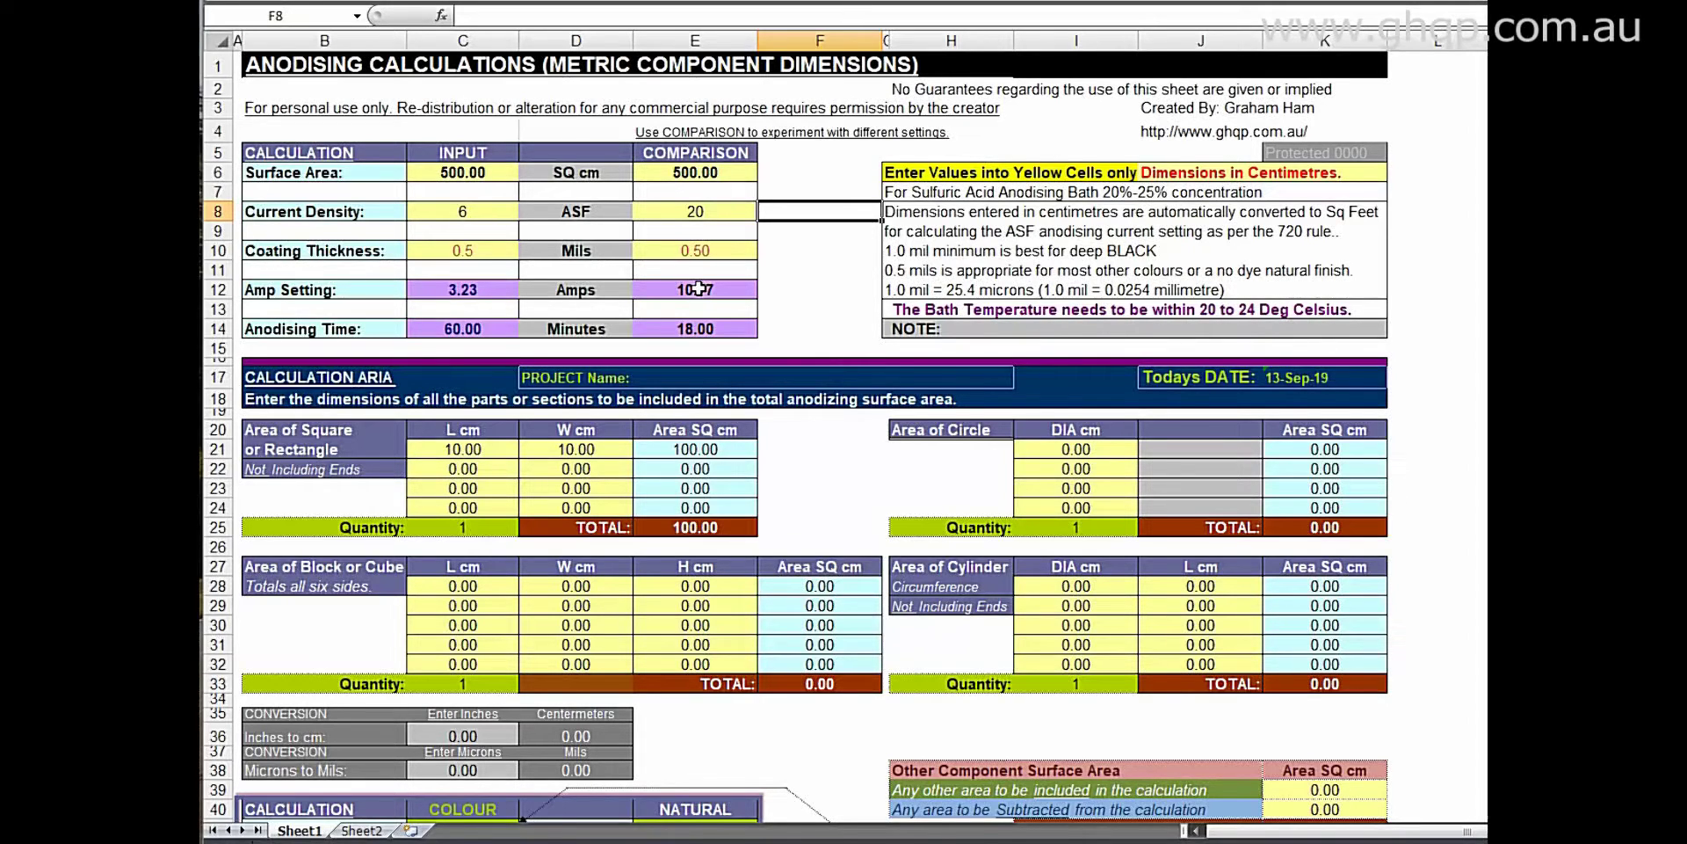
- In the Comparison column, set the current density to 6 ASF and the coating thickness to 1 mil
click(707, 212)
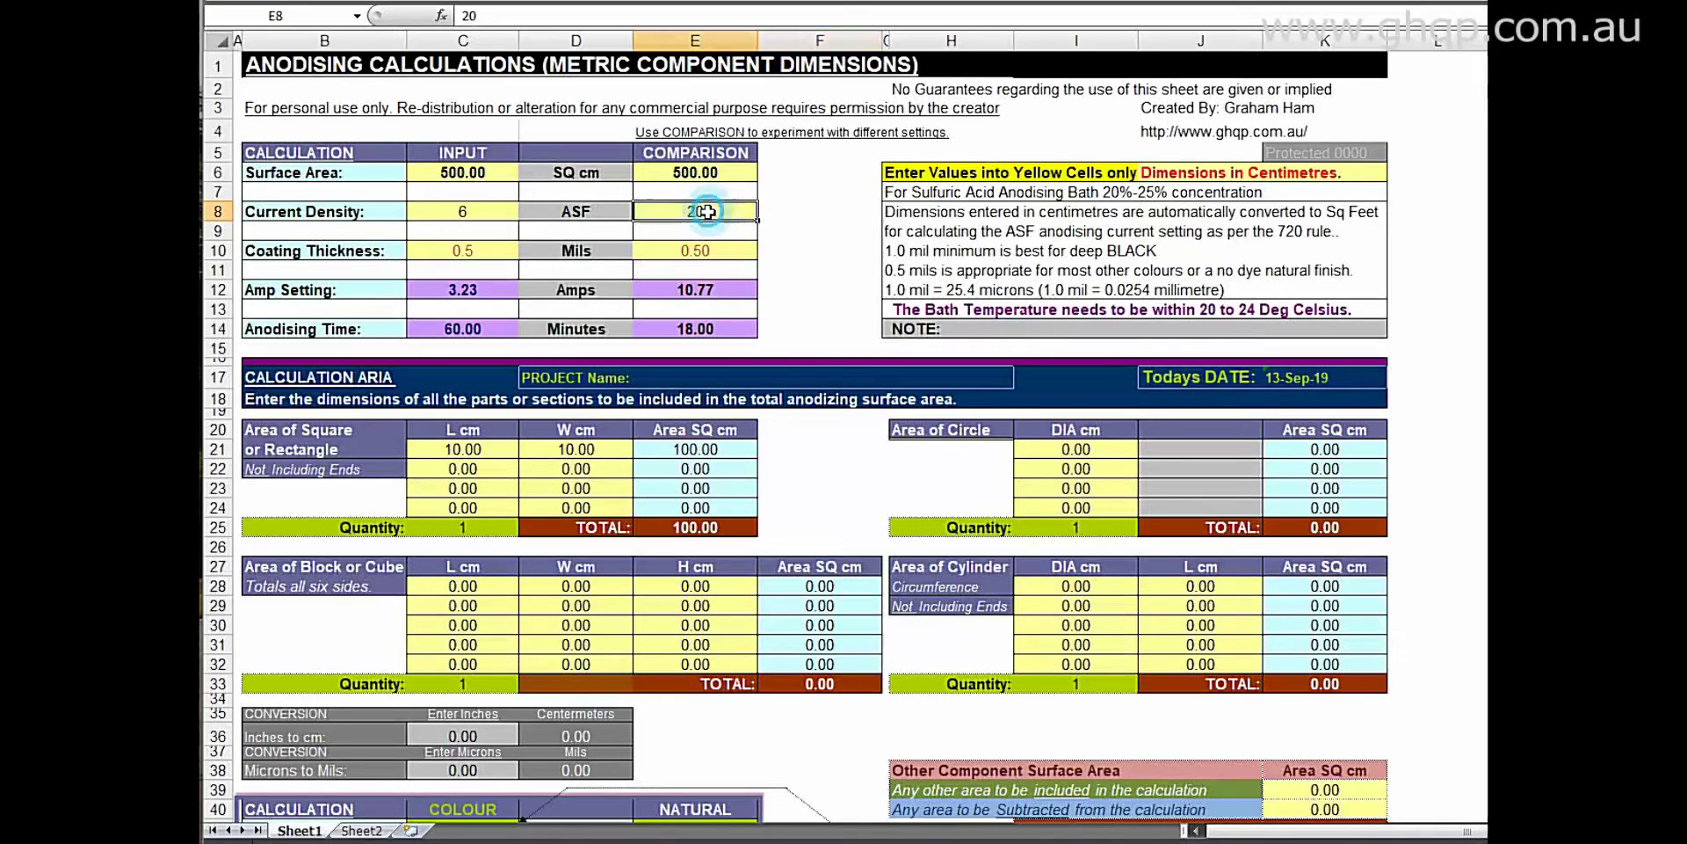
text(6)
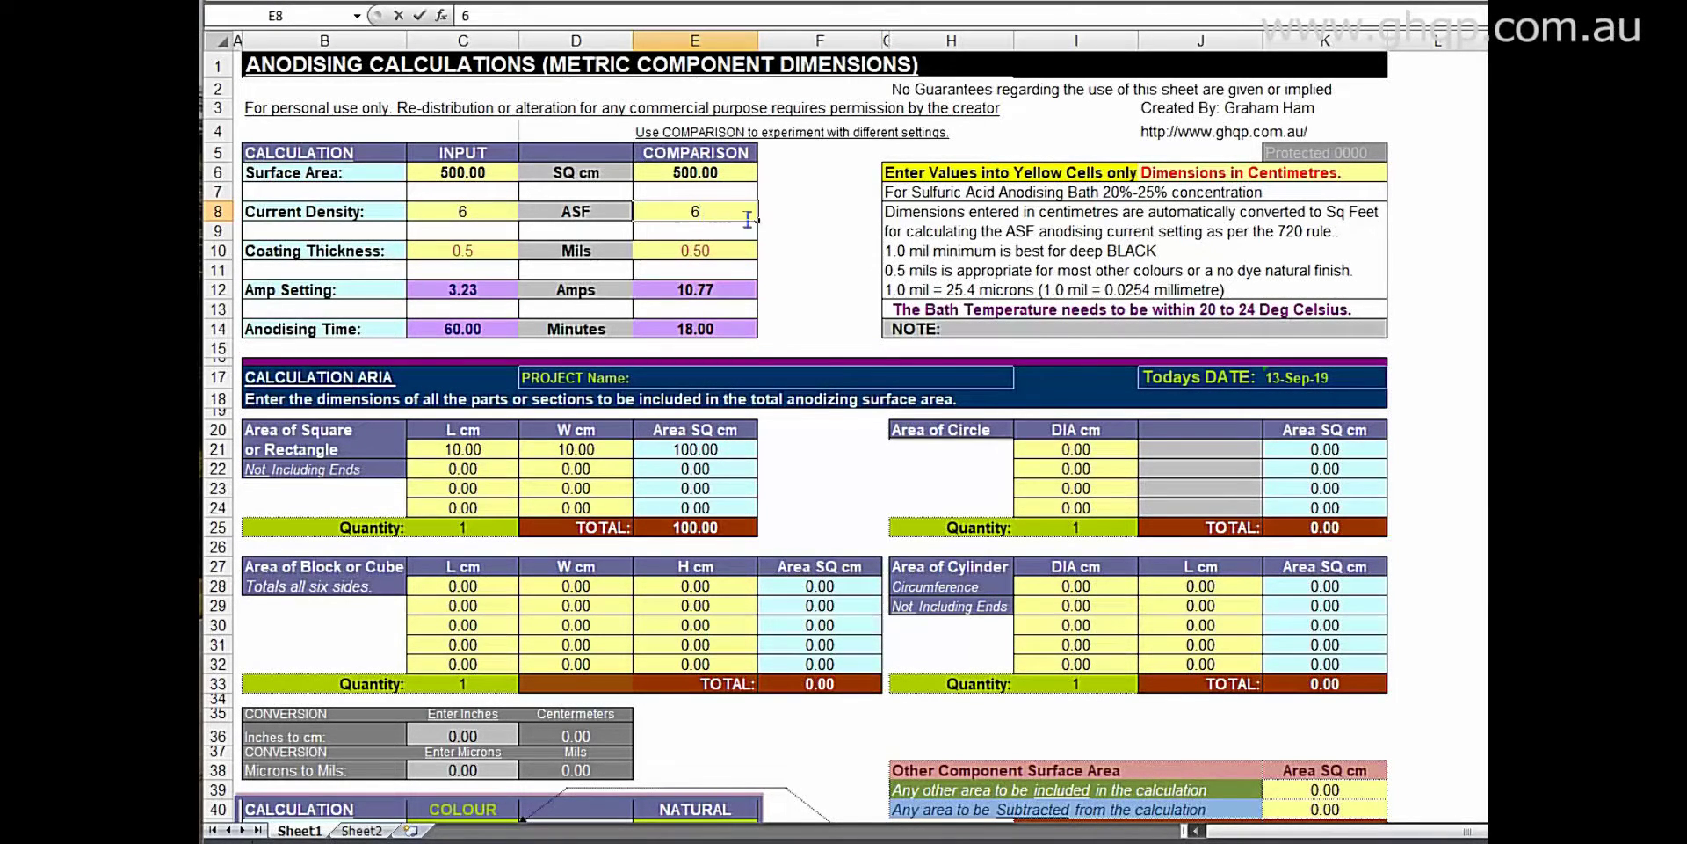
click(730, 226)
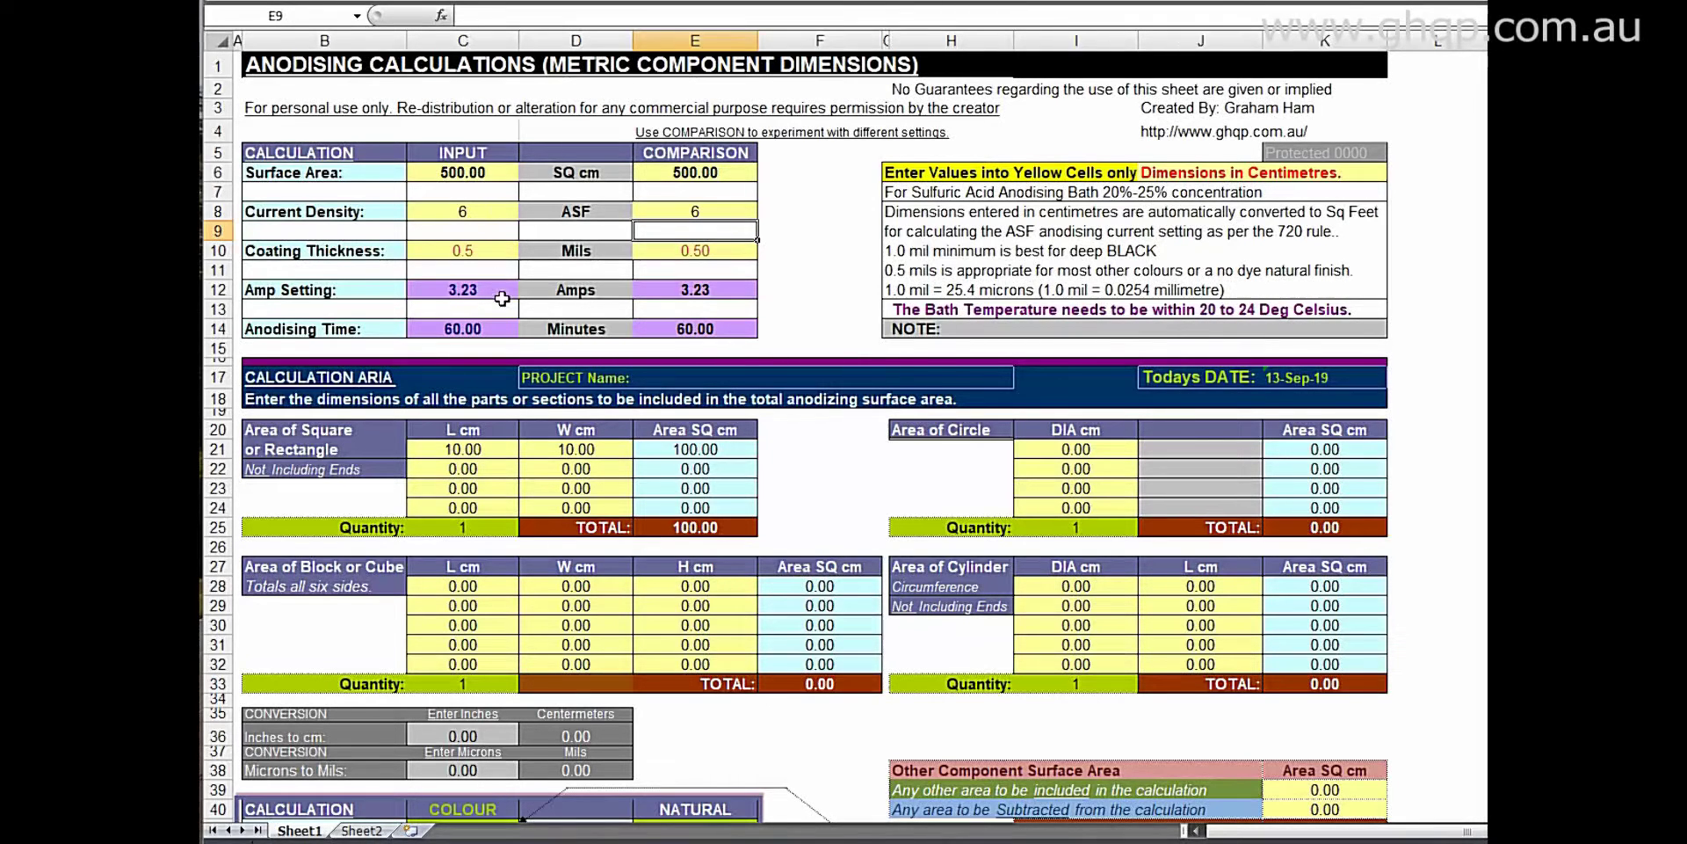
click(694, 252)
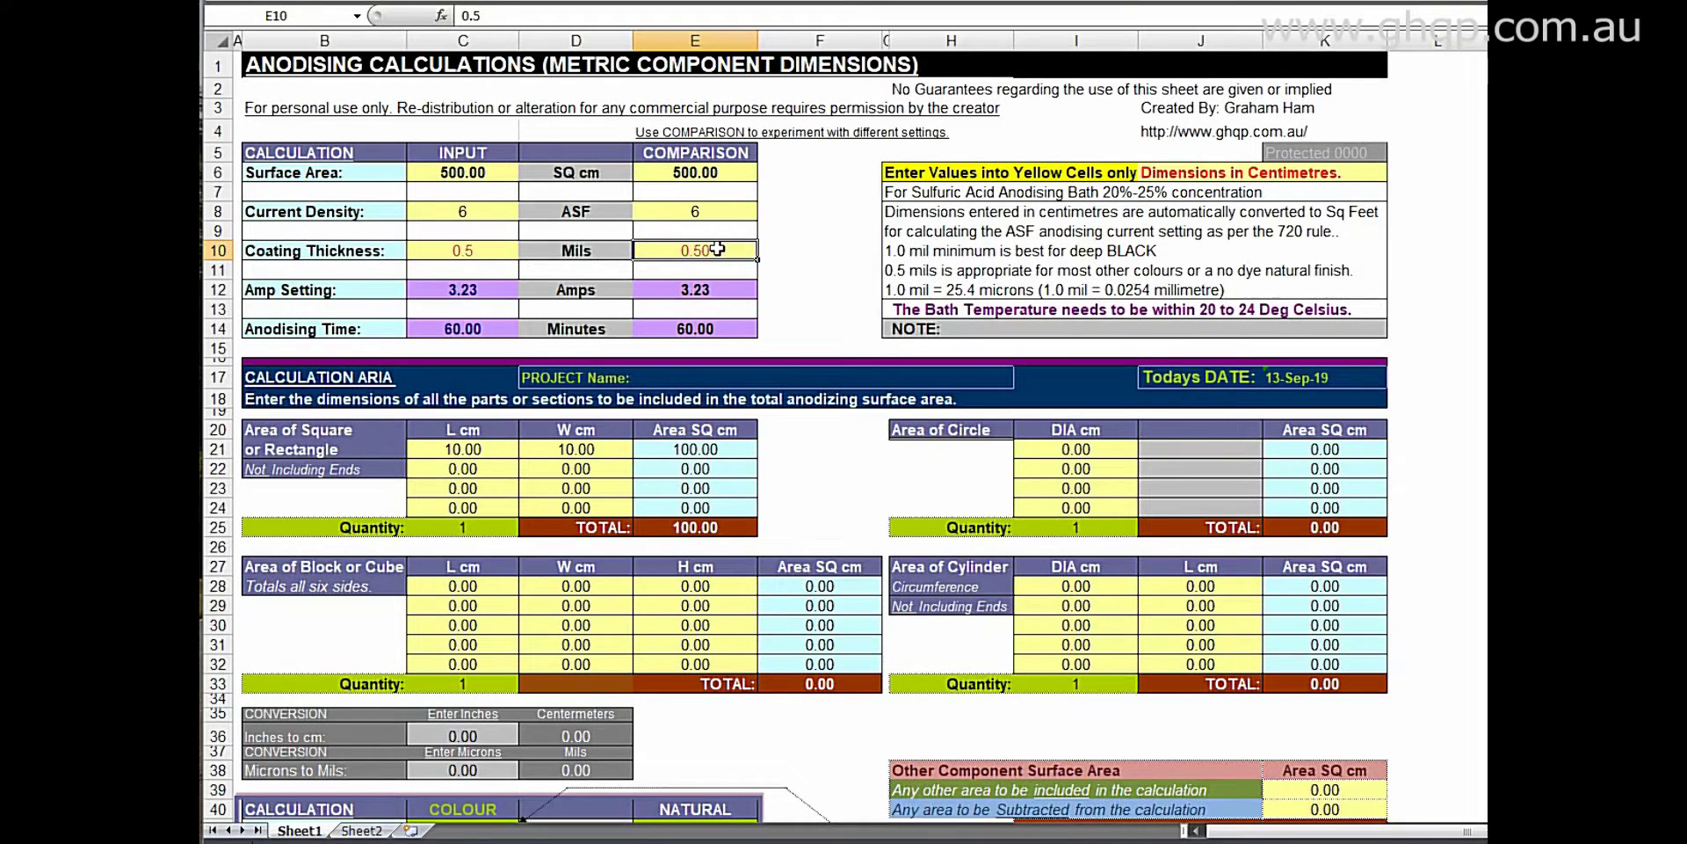
text(1)
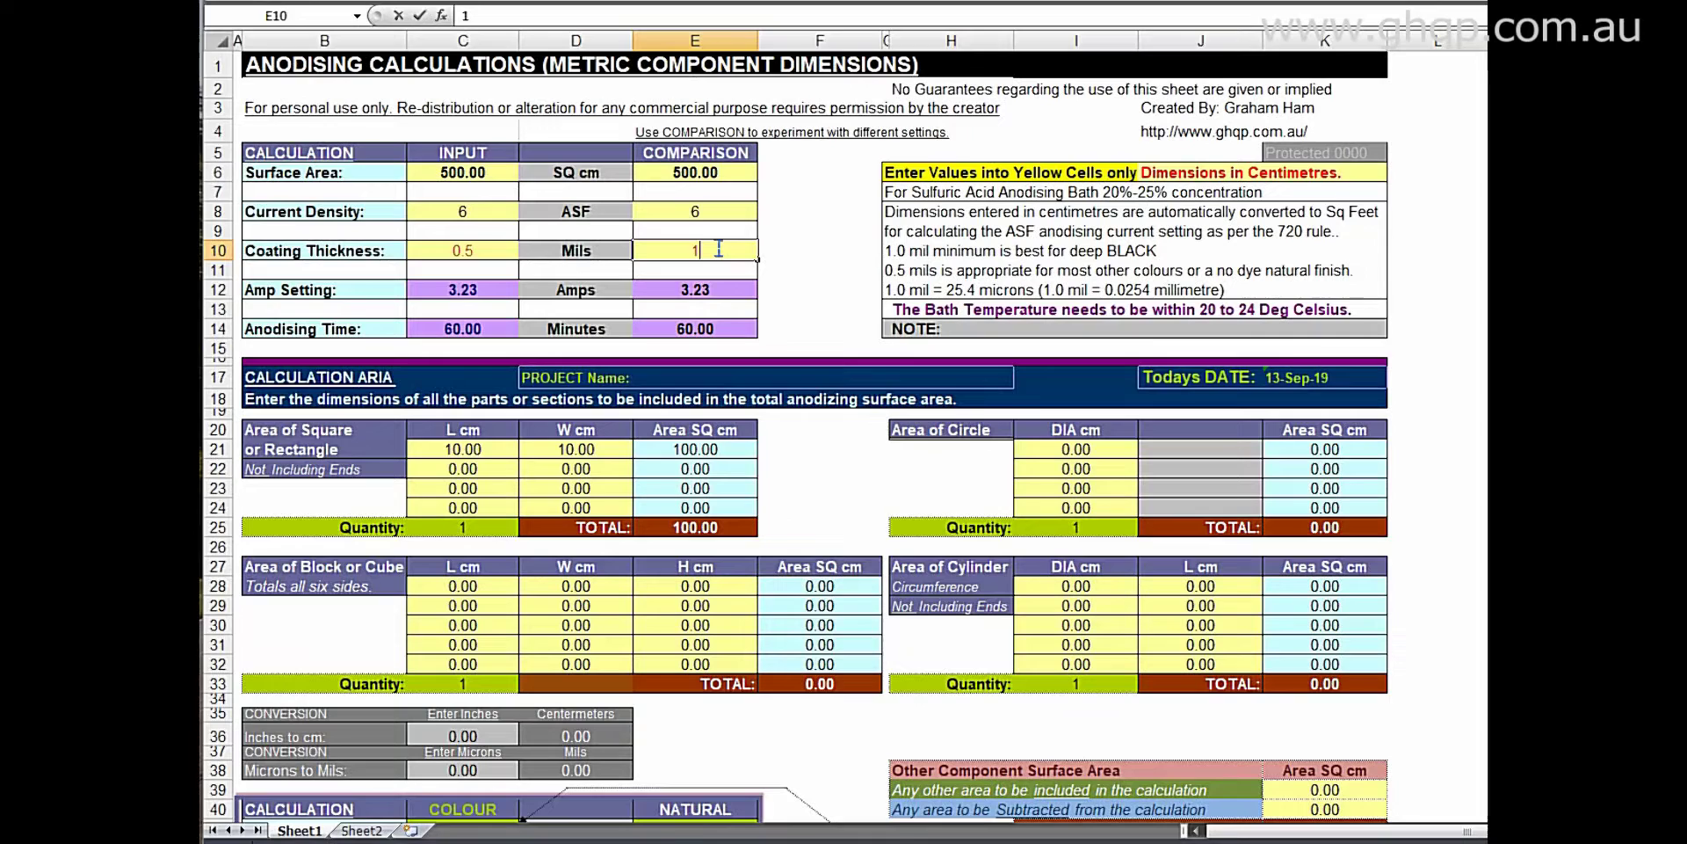
click(708, 230)
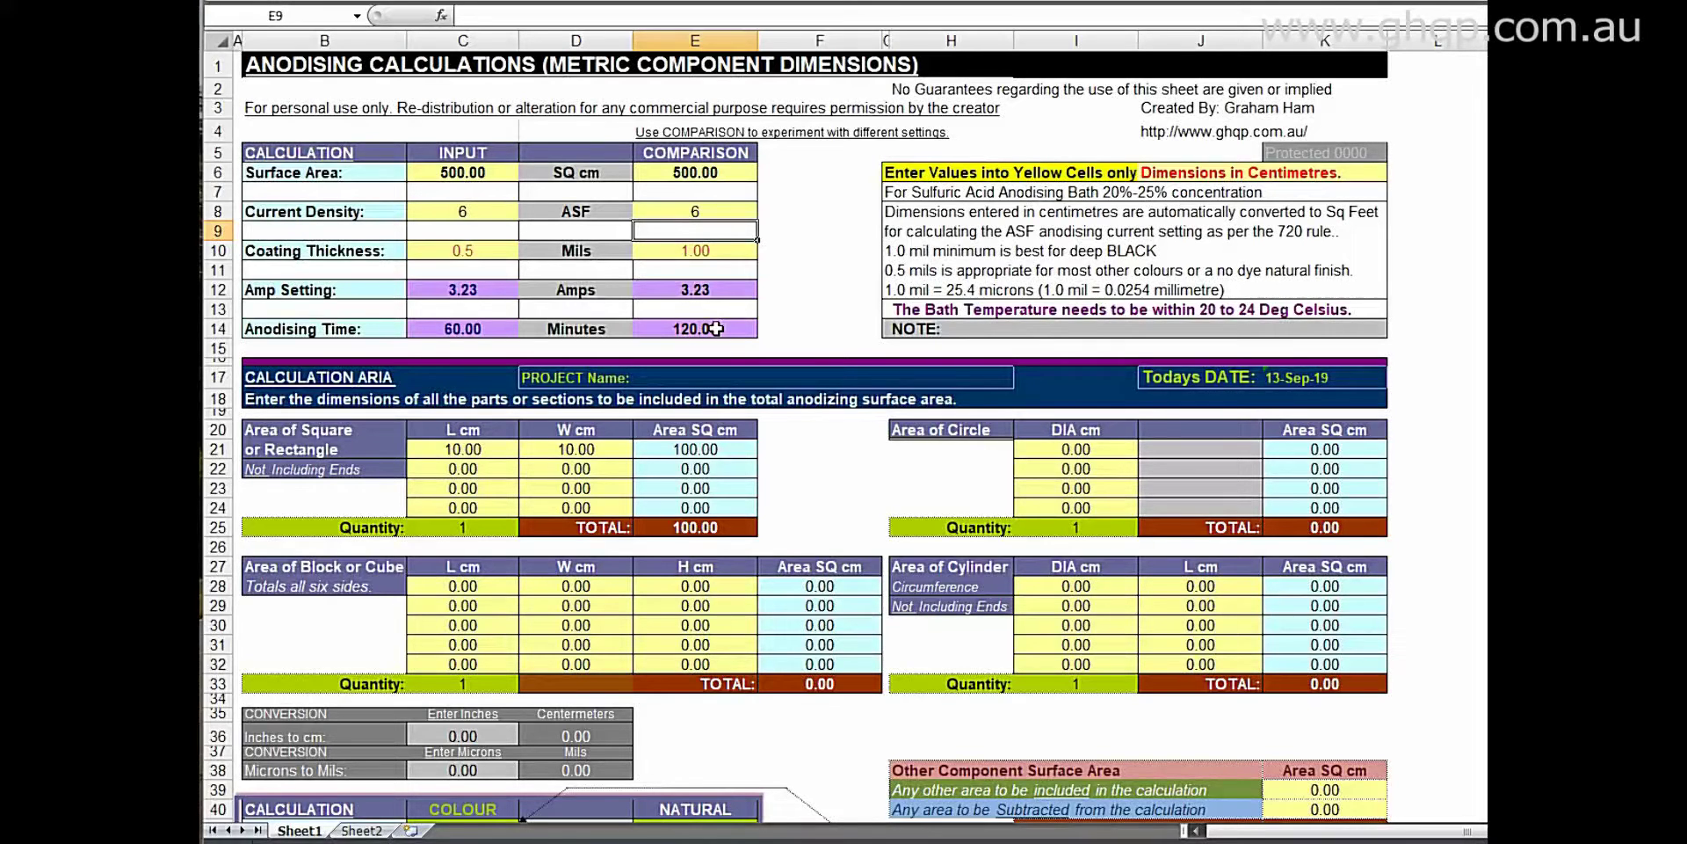
- Raise the Comparison current density to 8 ASF, followed by 10 ASF
click(700, 211)
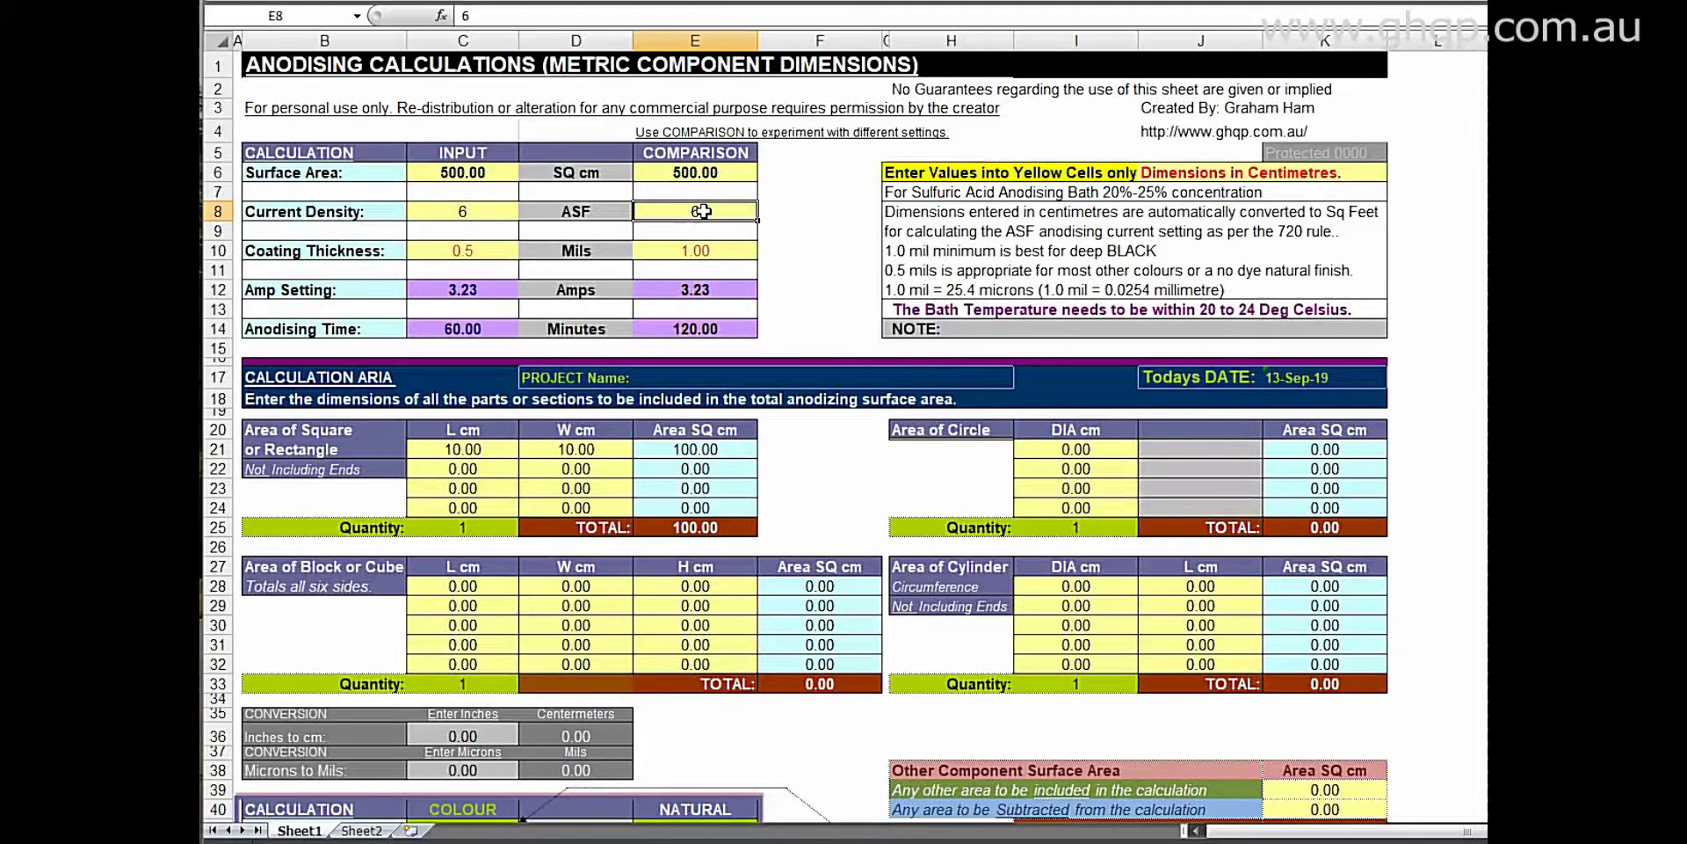
text(8)
key(Return)
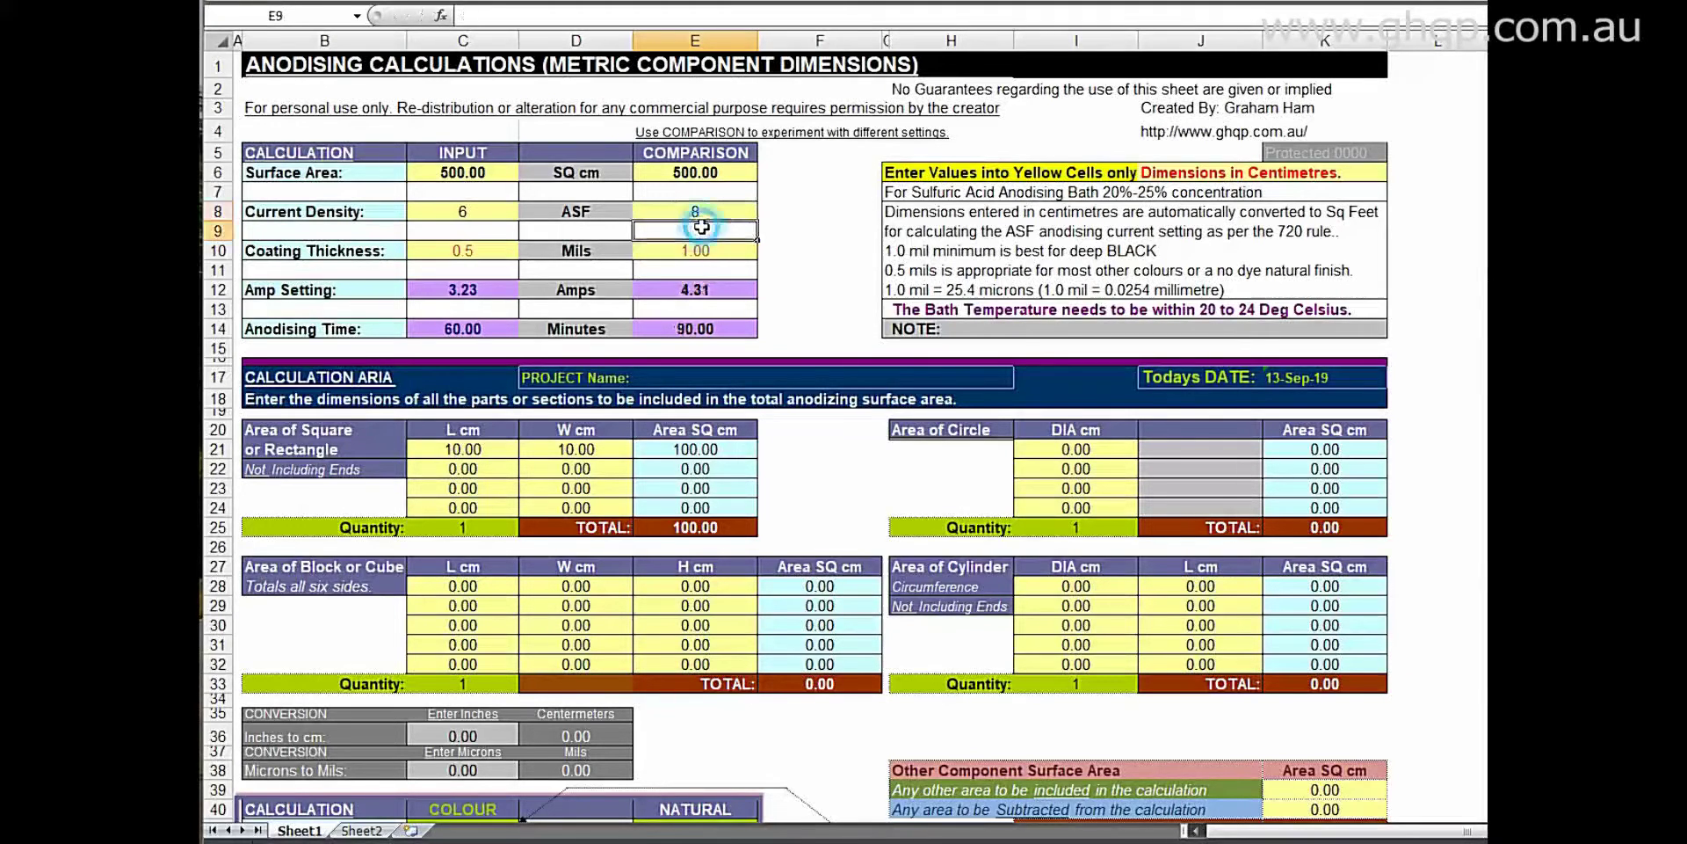
click(707, 211)
text(10)
key(Return)
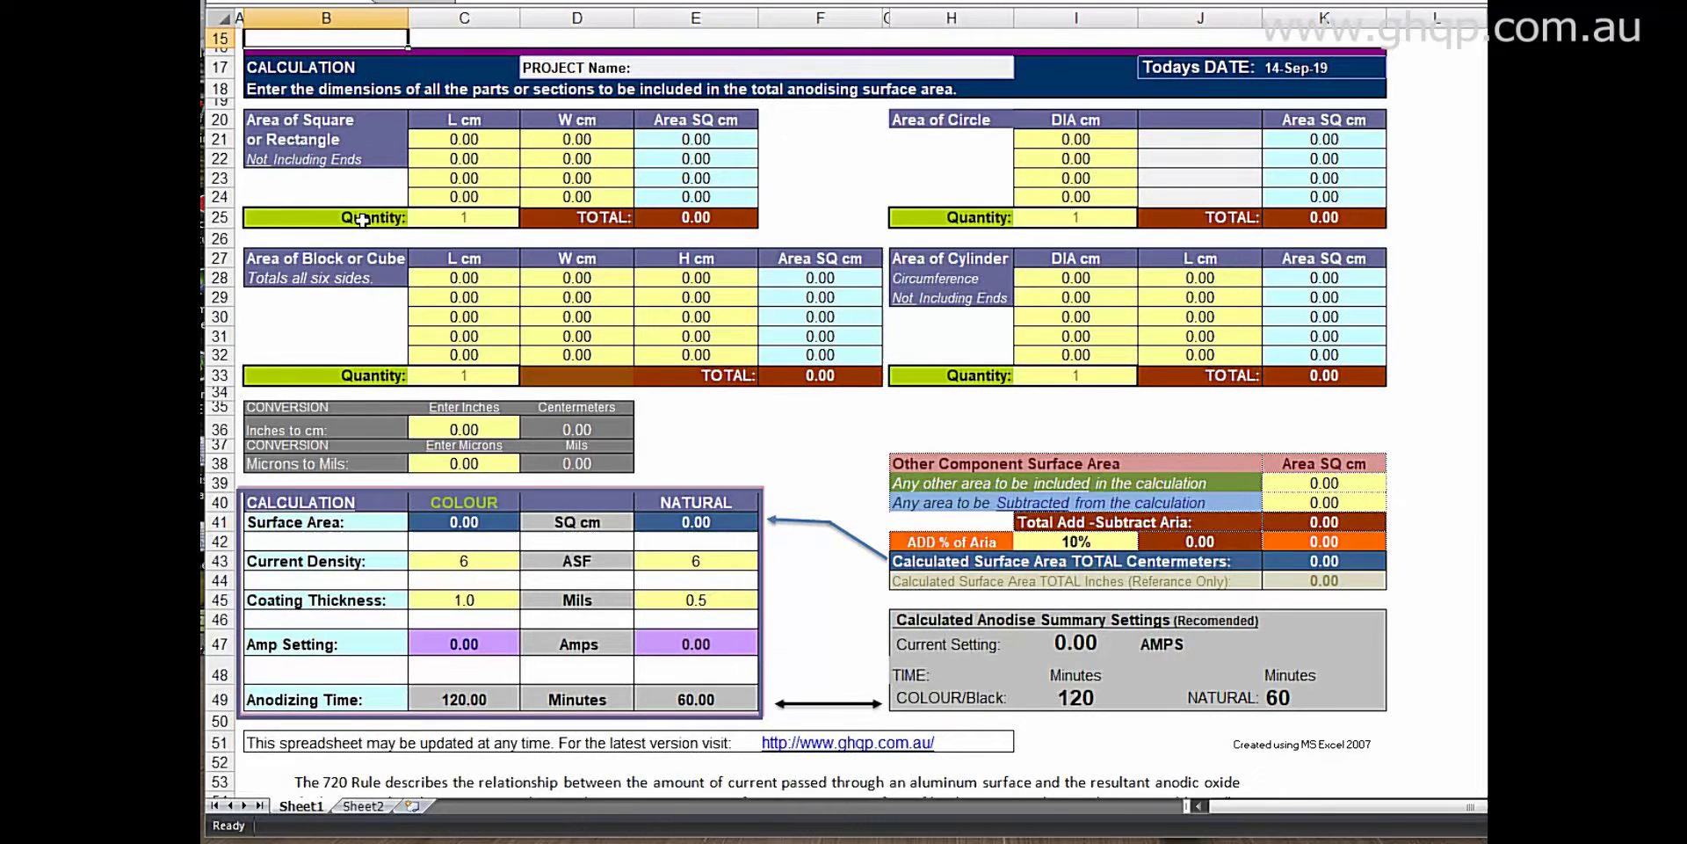
- Enter the first block's dimensions as 10 cm long, 6 cm wide and 1 cm high in the Block or Cube table
text(10)
click(457, 279)
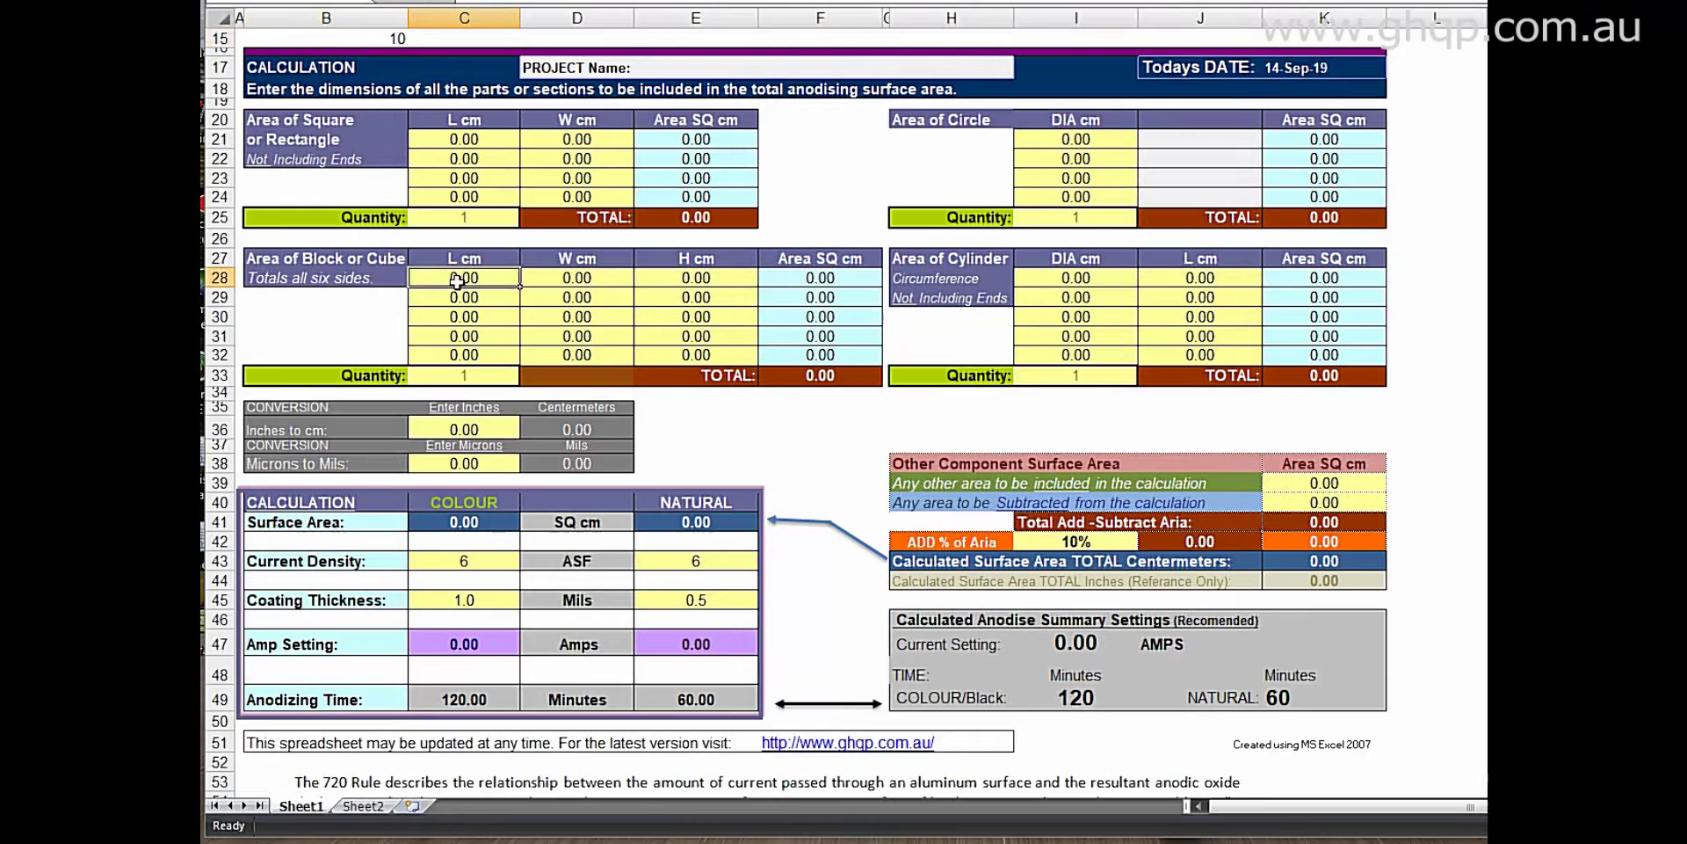
text(10)
click(533, 280)
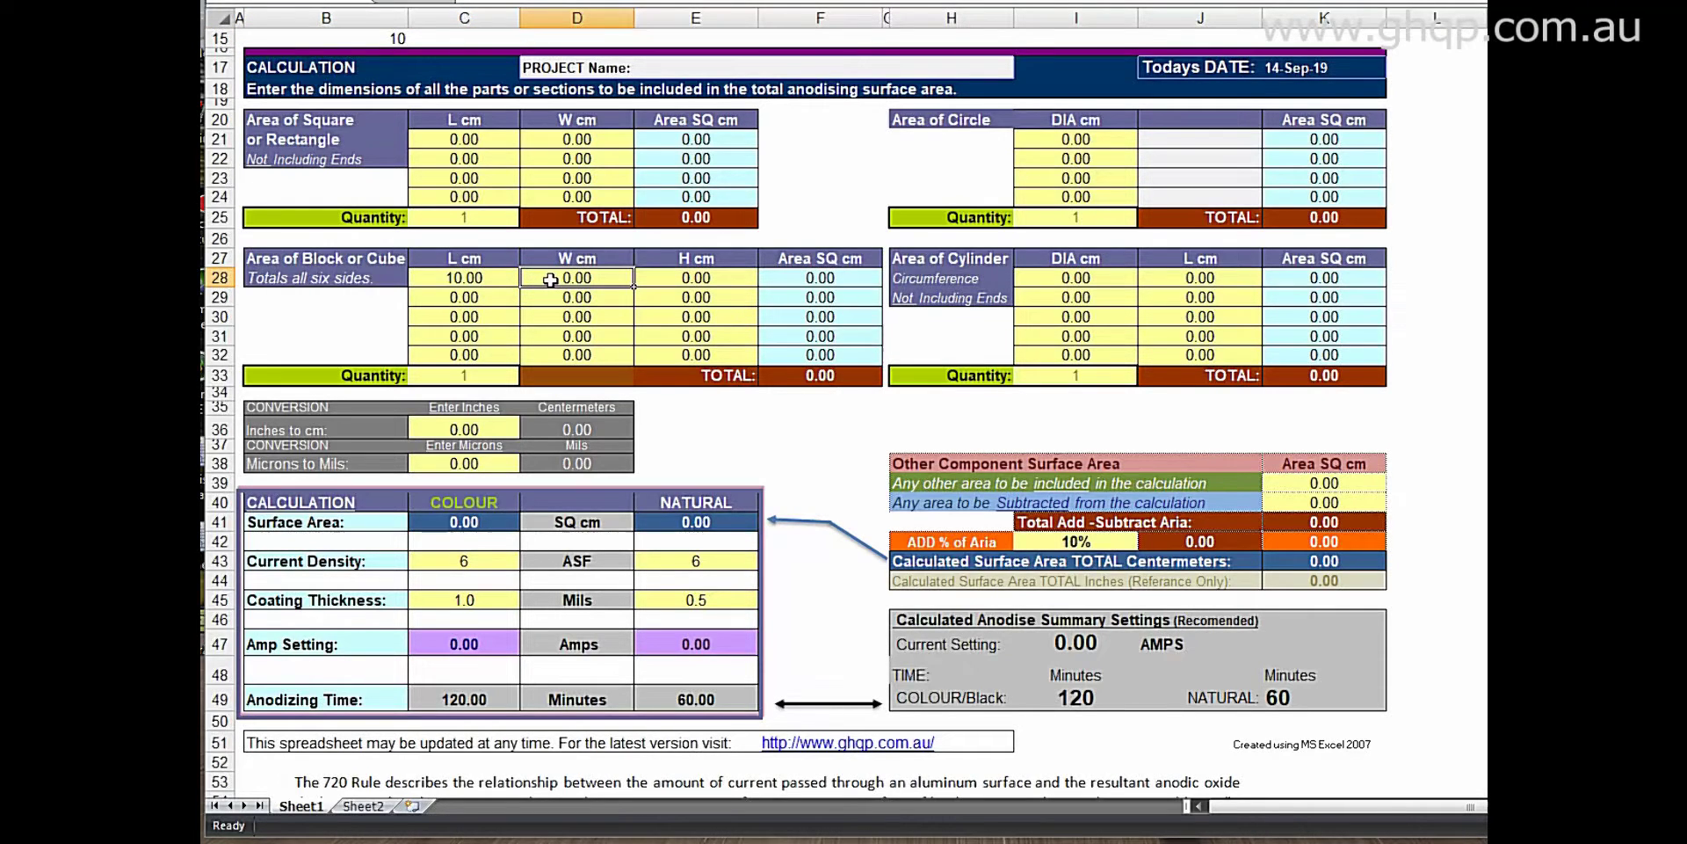
text(6)
click(660, 280)
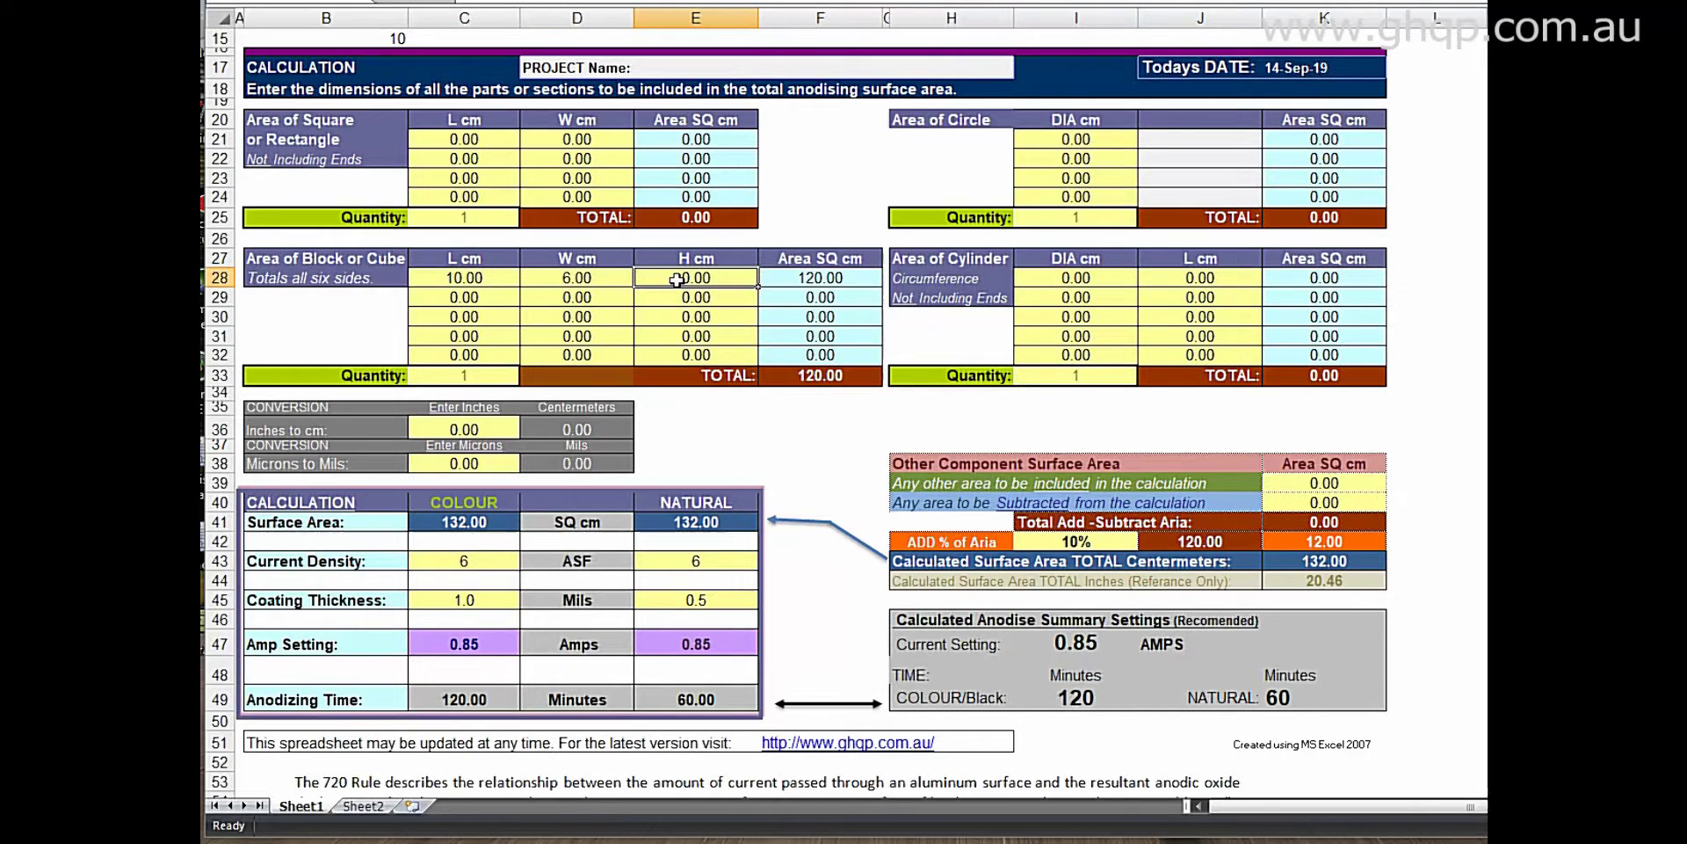
text(1)
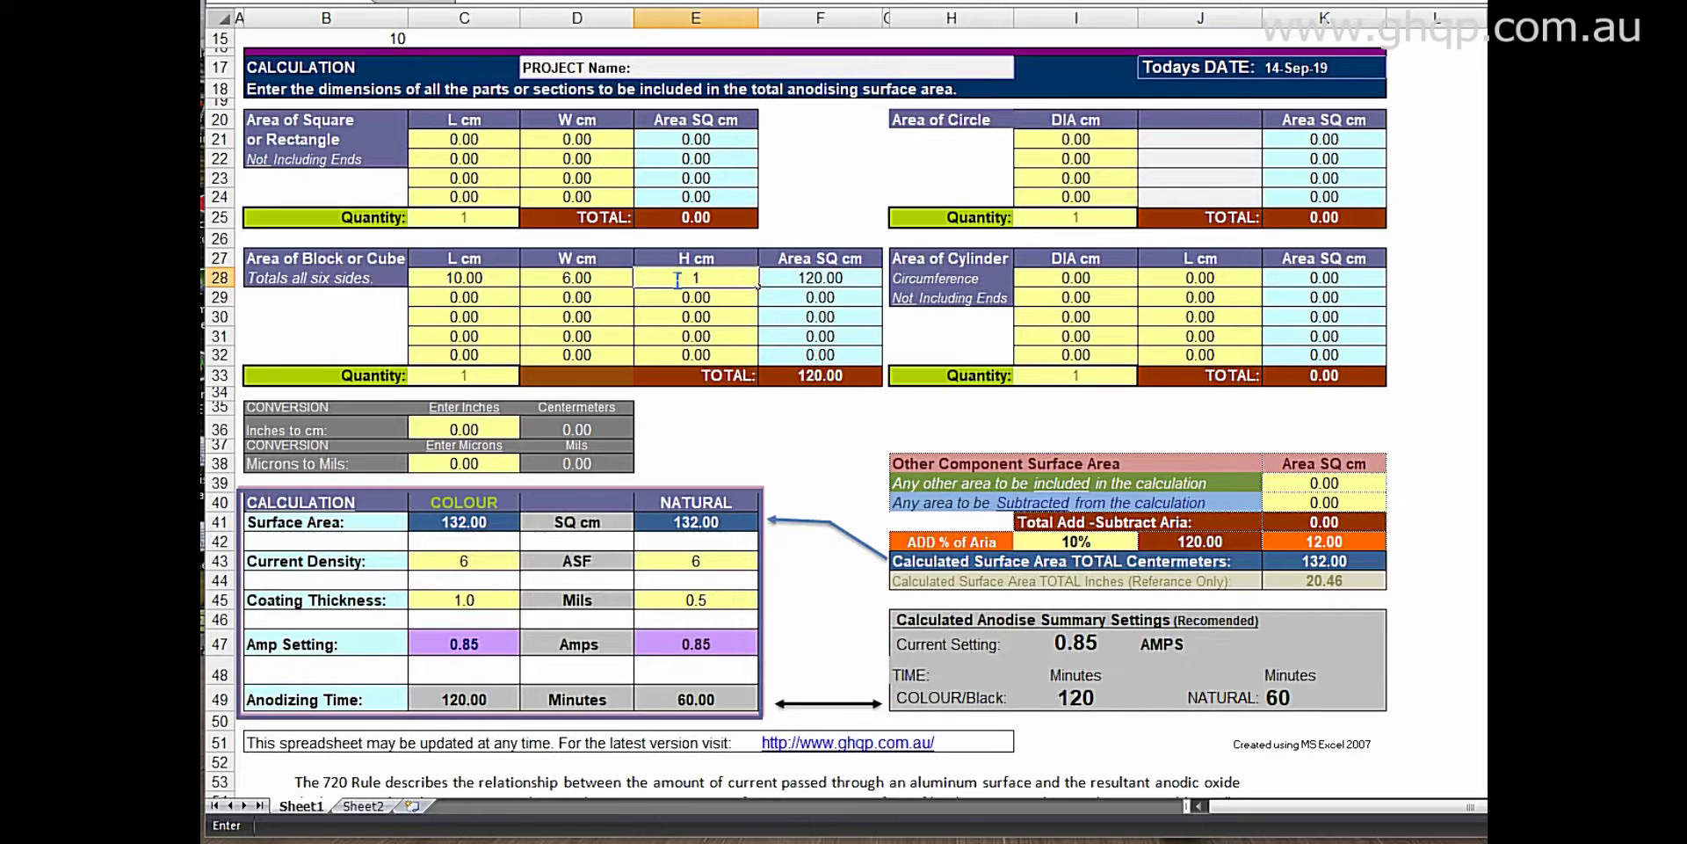
key(Return)
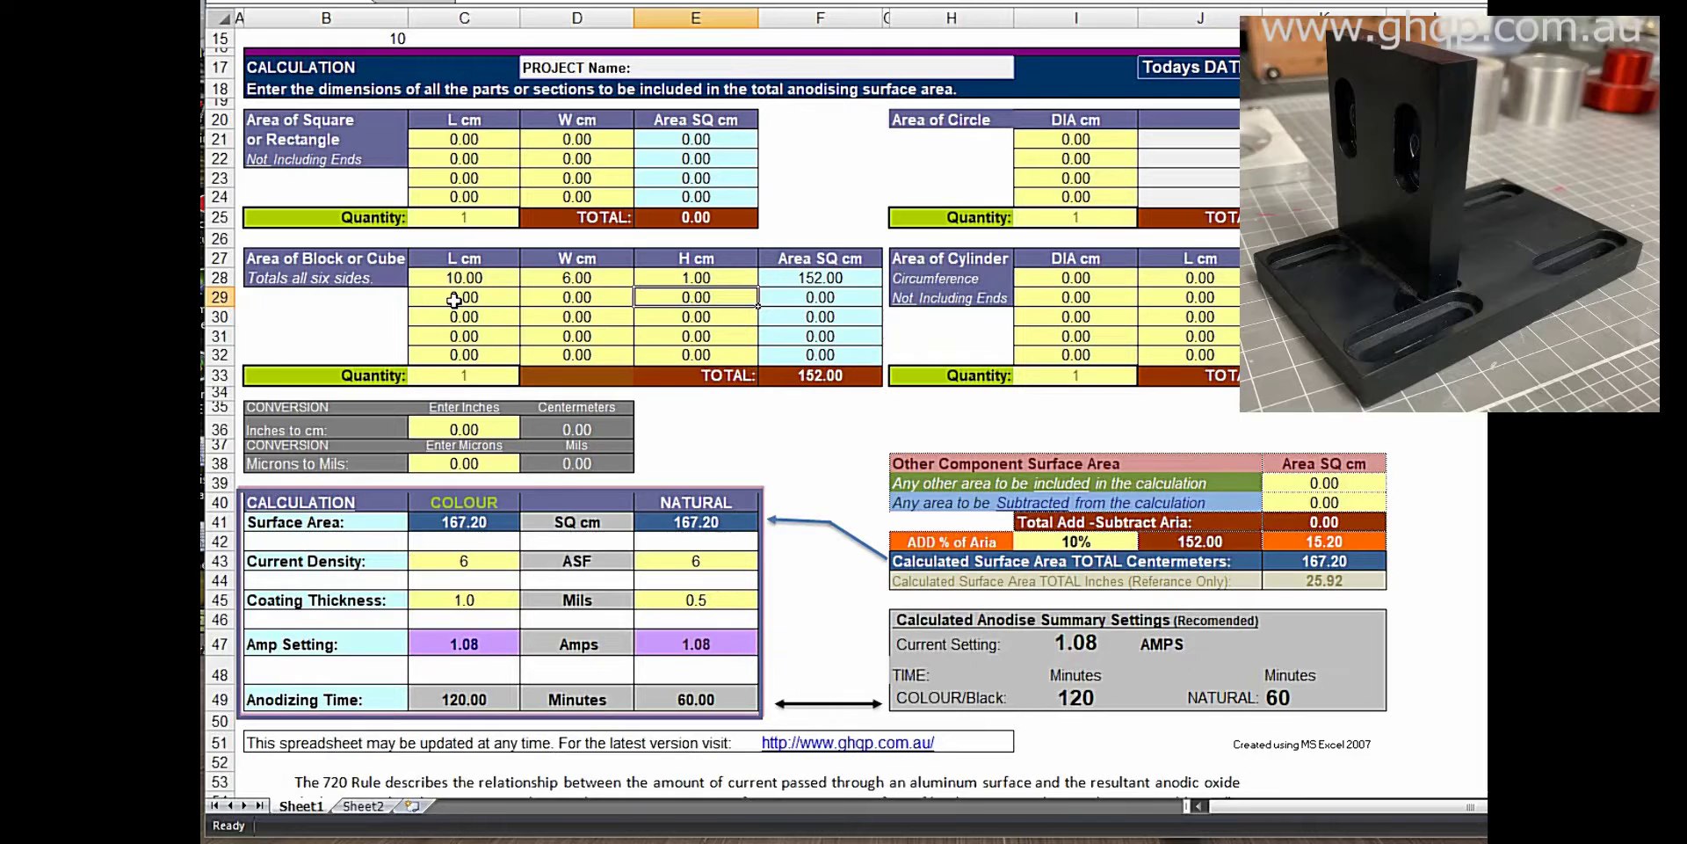
- Enter a second block of 4.5 cm length, 6.5 cm width and 1 cm height in the Block or Cube table
click(454, 300)
text(4.5)
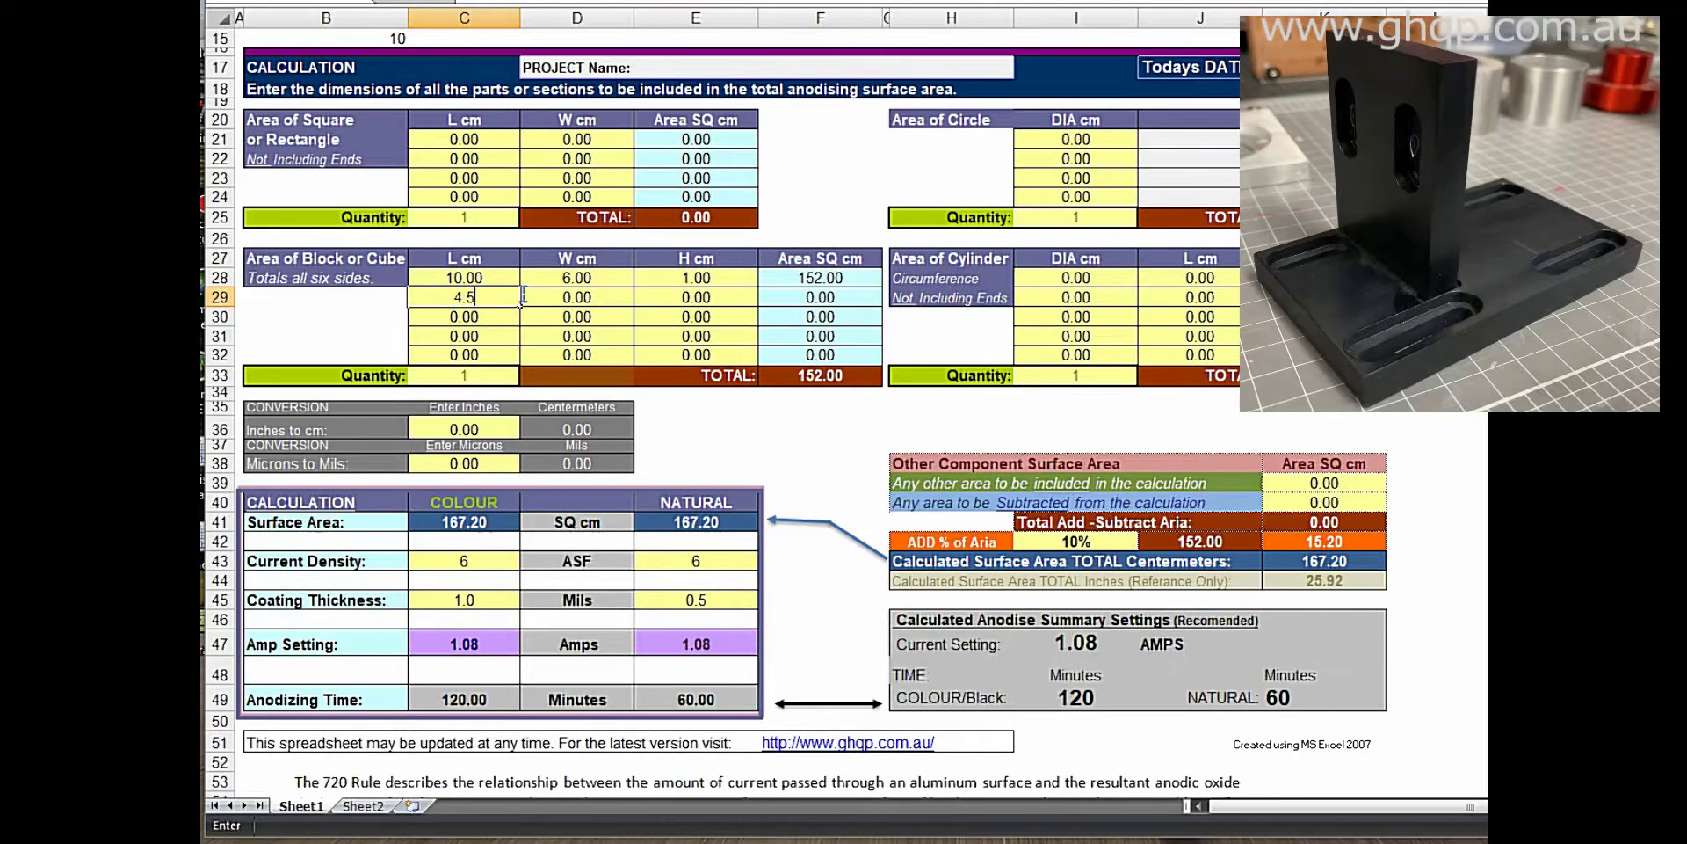
click(563, 296)
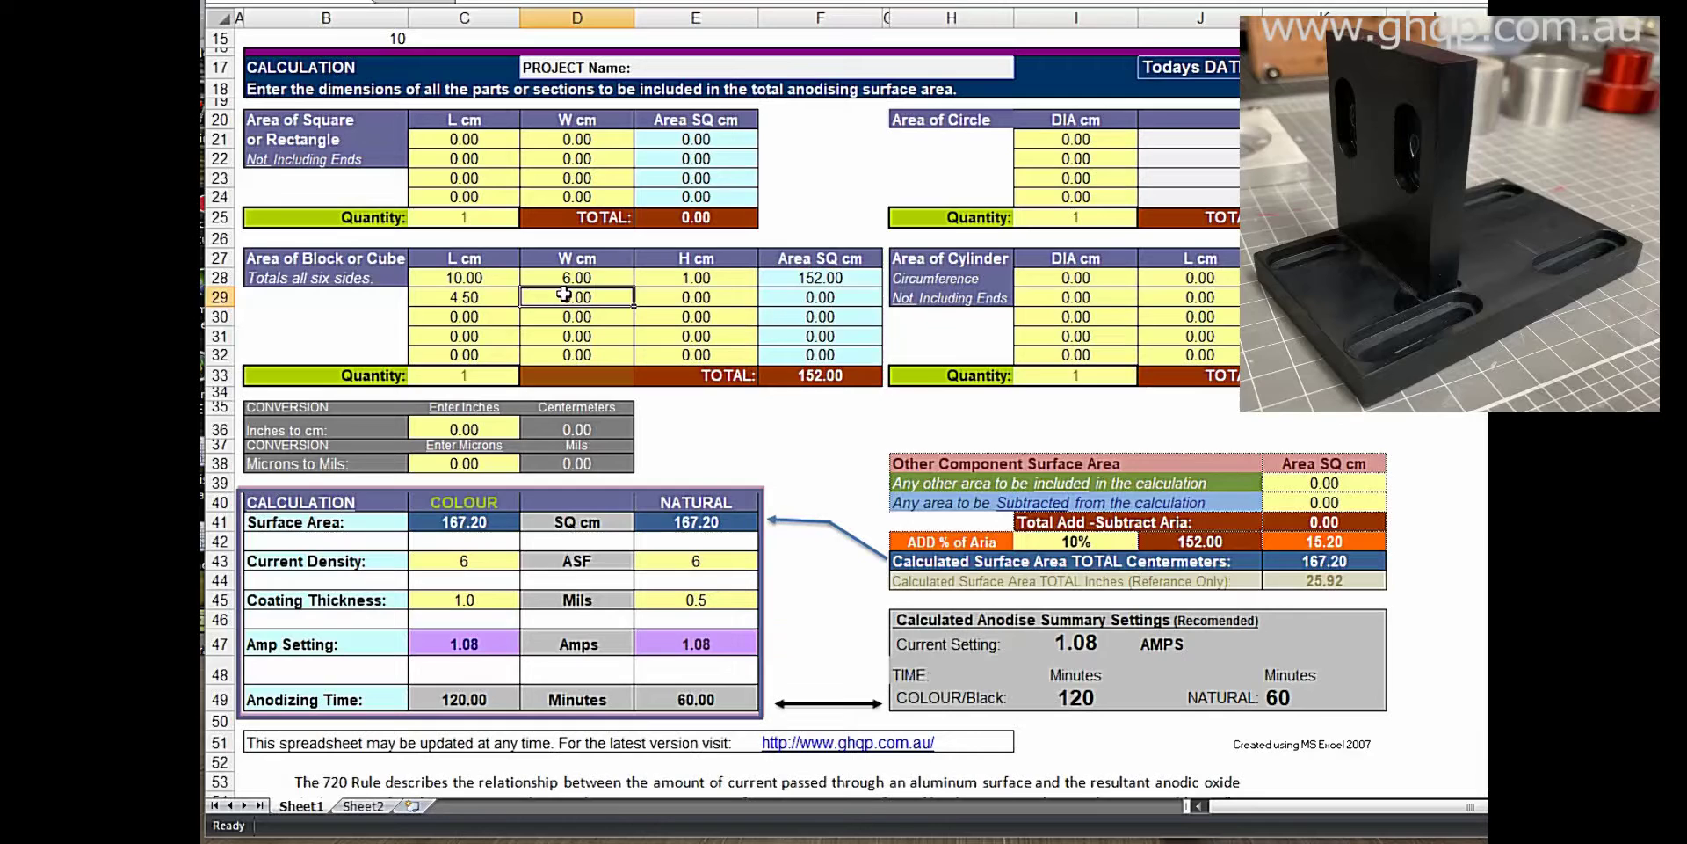
text(6.5)
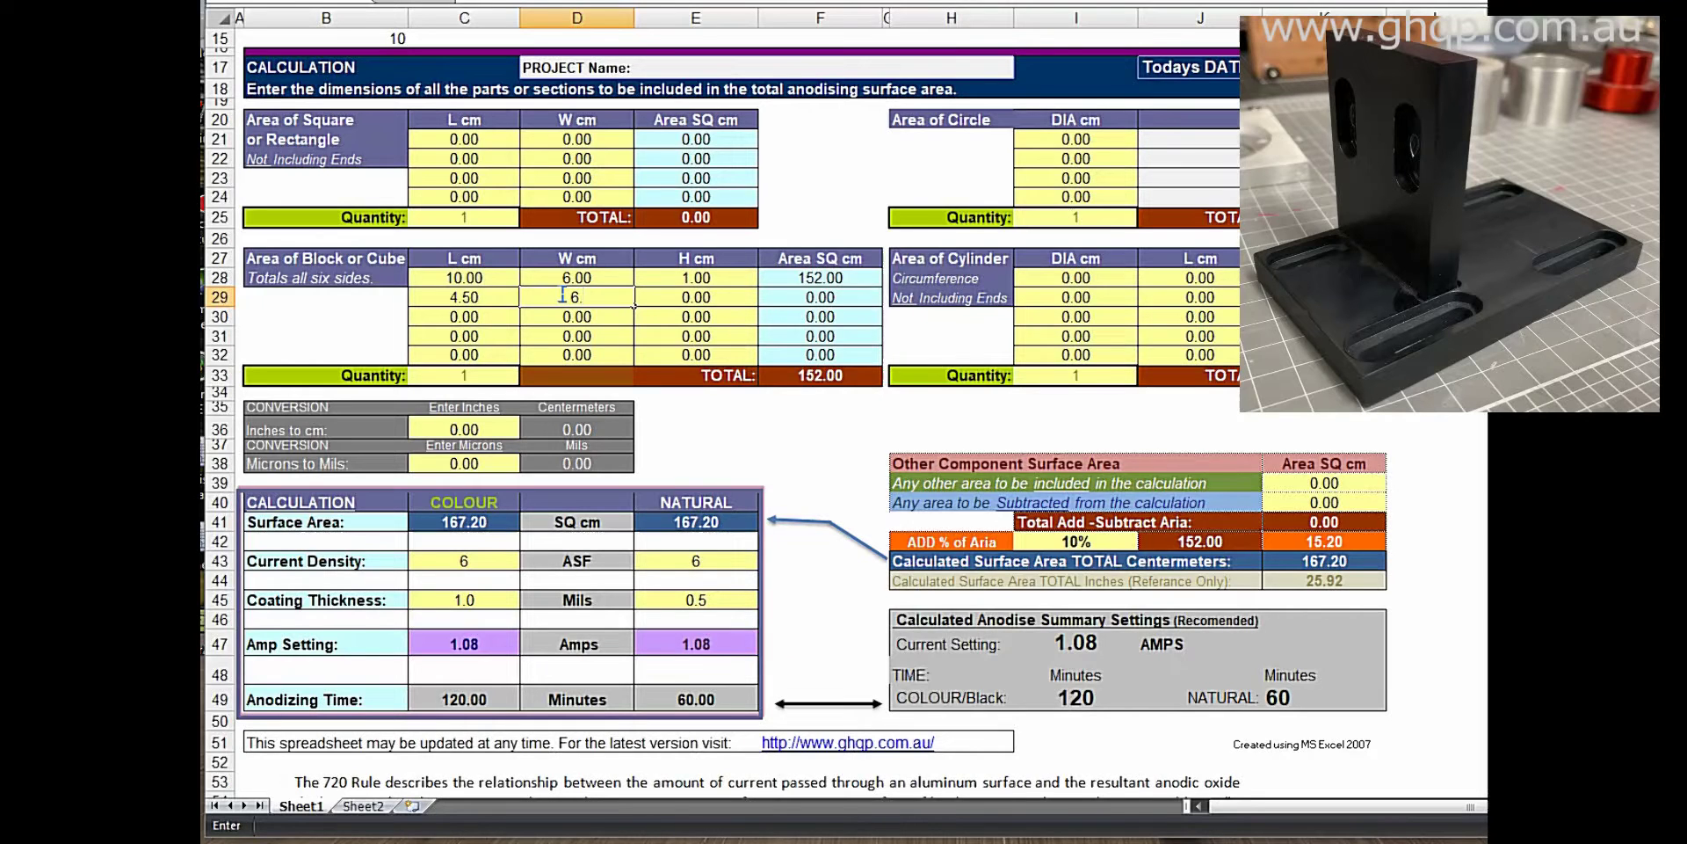
click(660, 298)
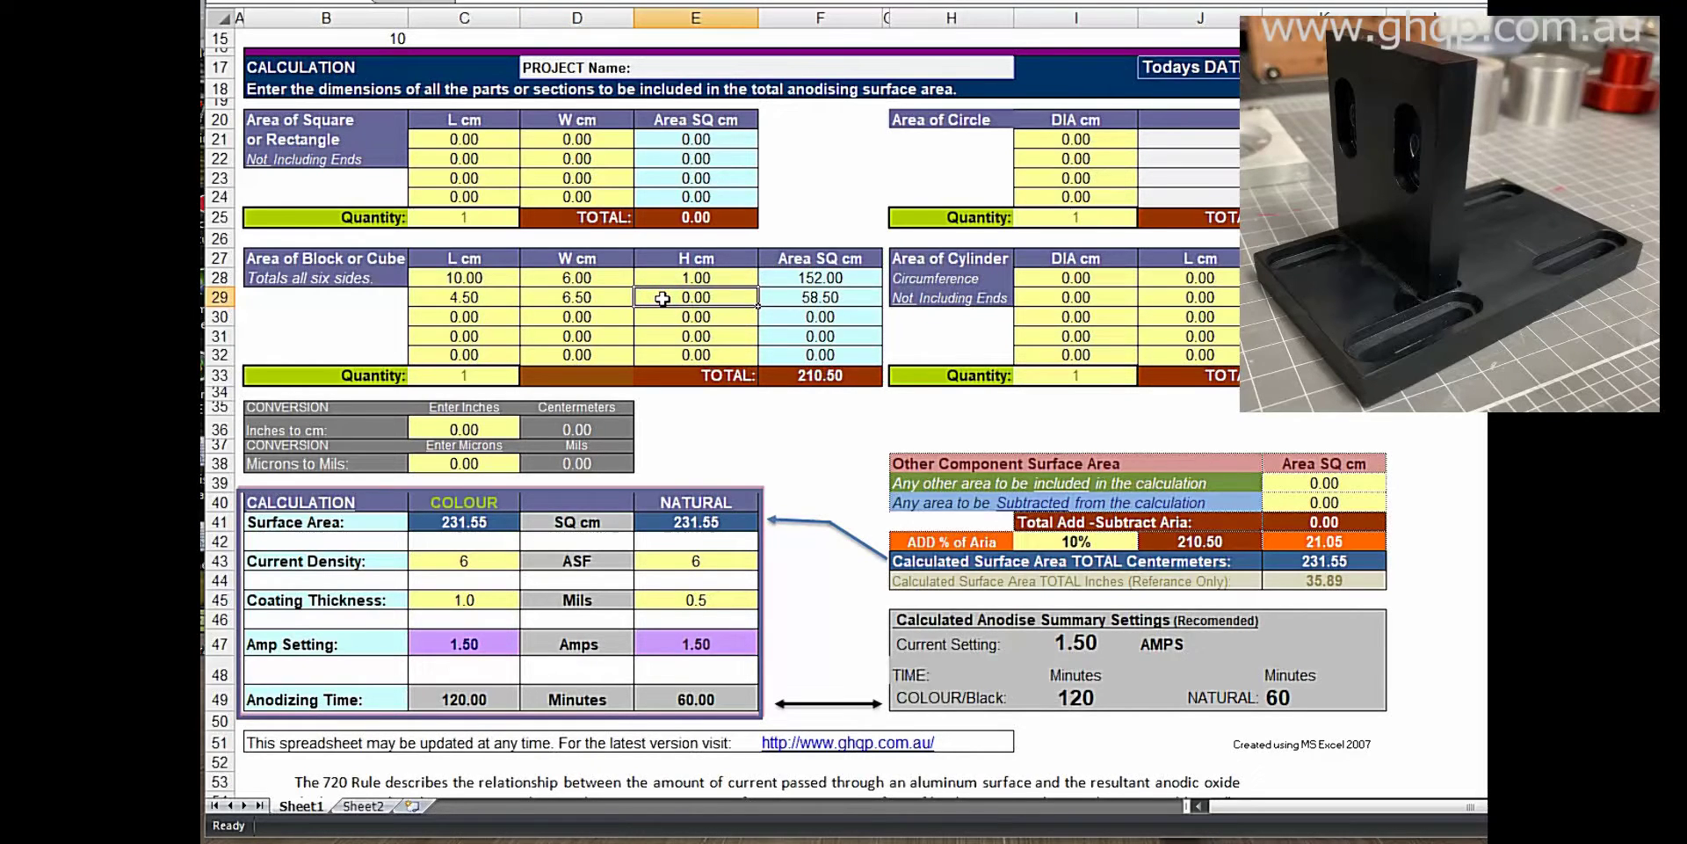
text(1)
key(Return)
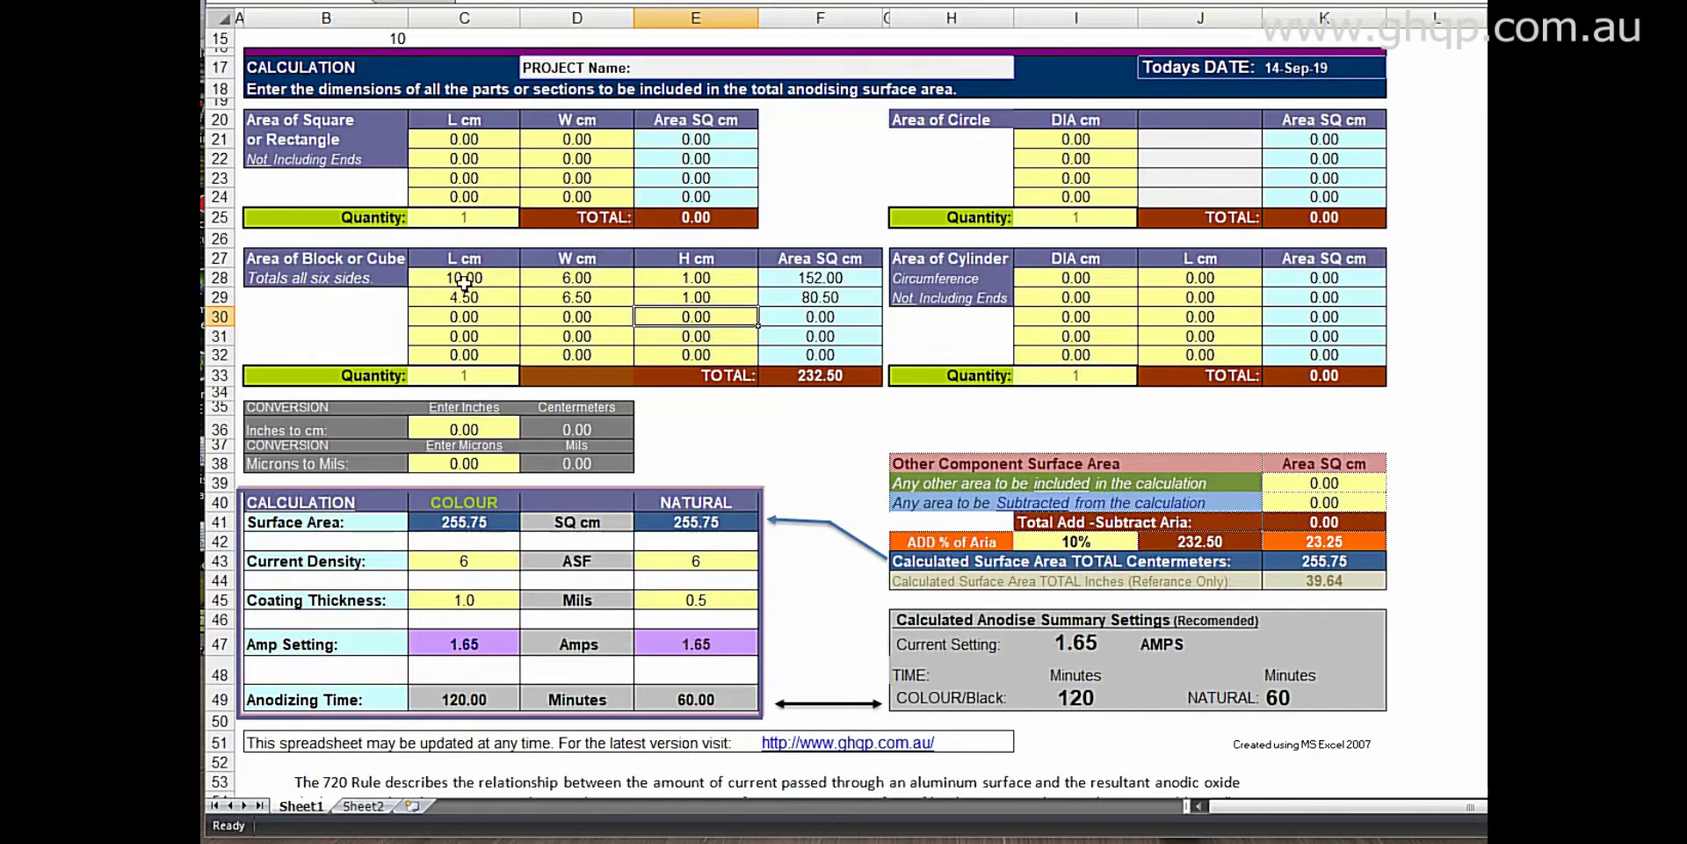
- Try a quantity of 2 and then 10 for the Block or Cube table
click(463, 376)
text(2)
key(Tab)
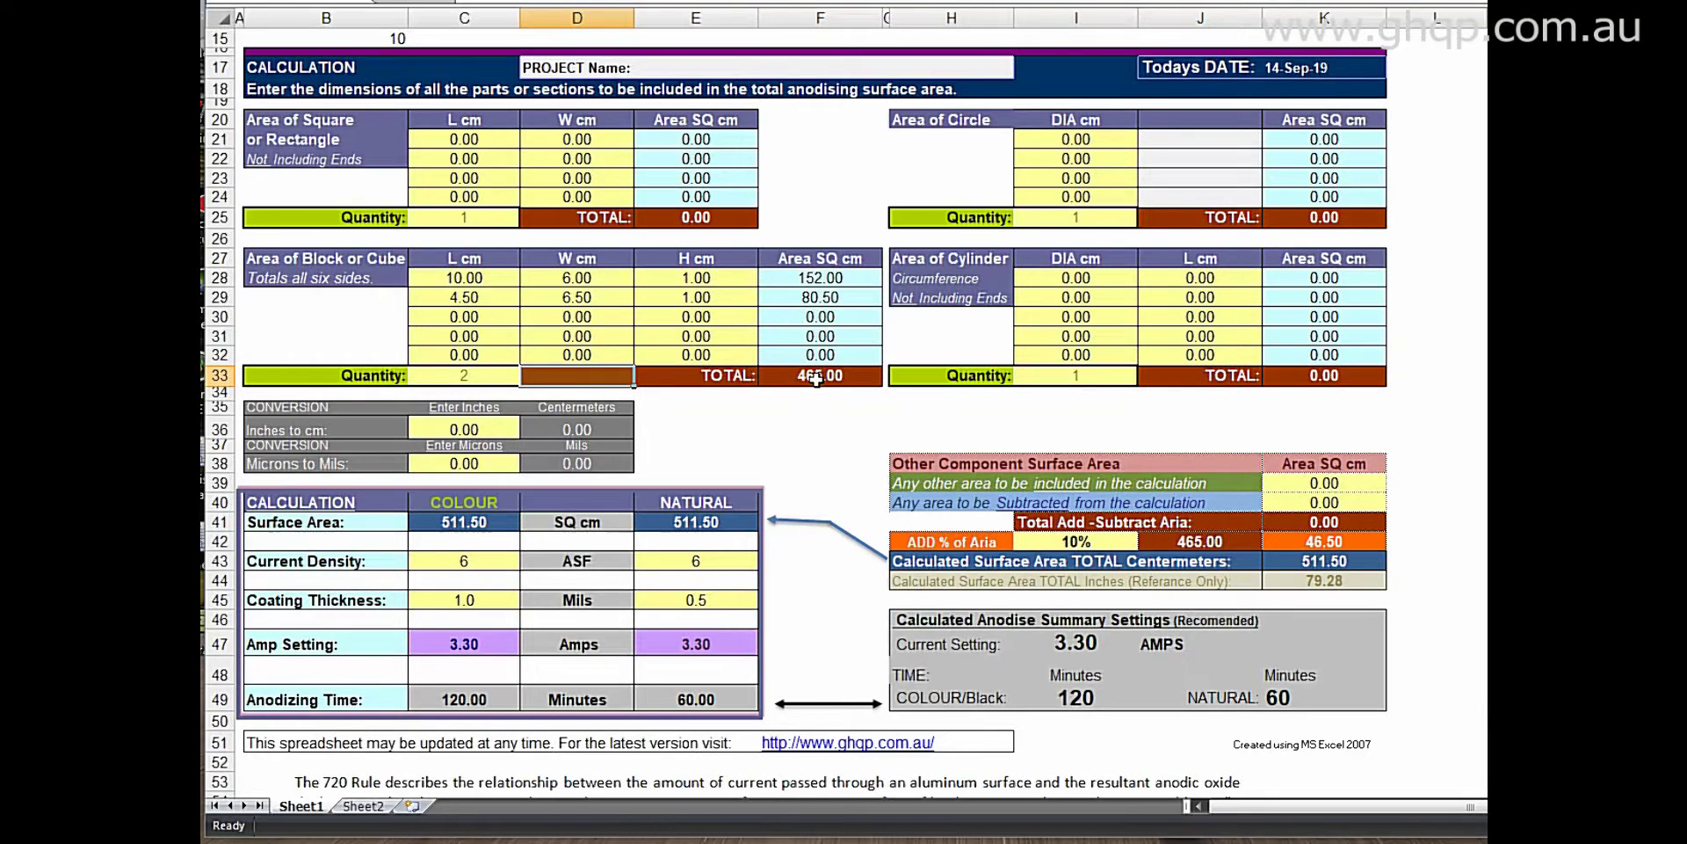
click(458, 377)
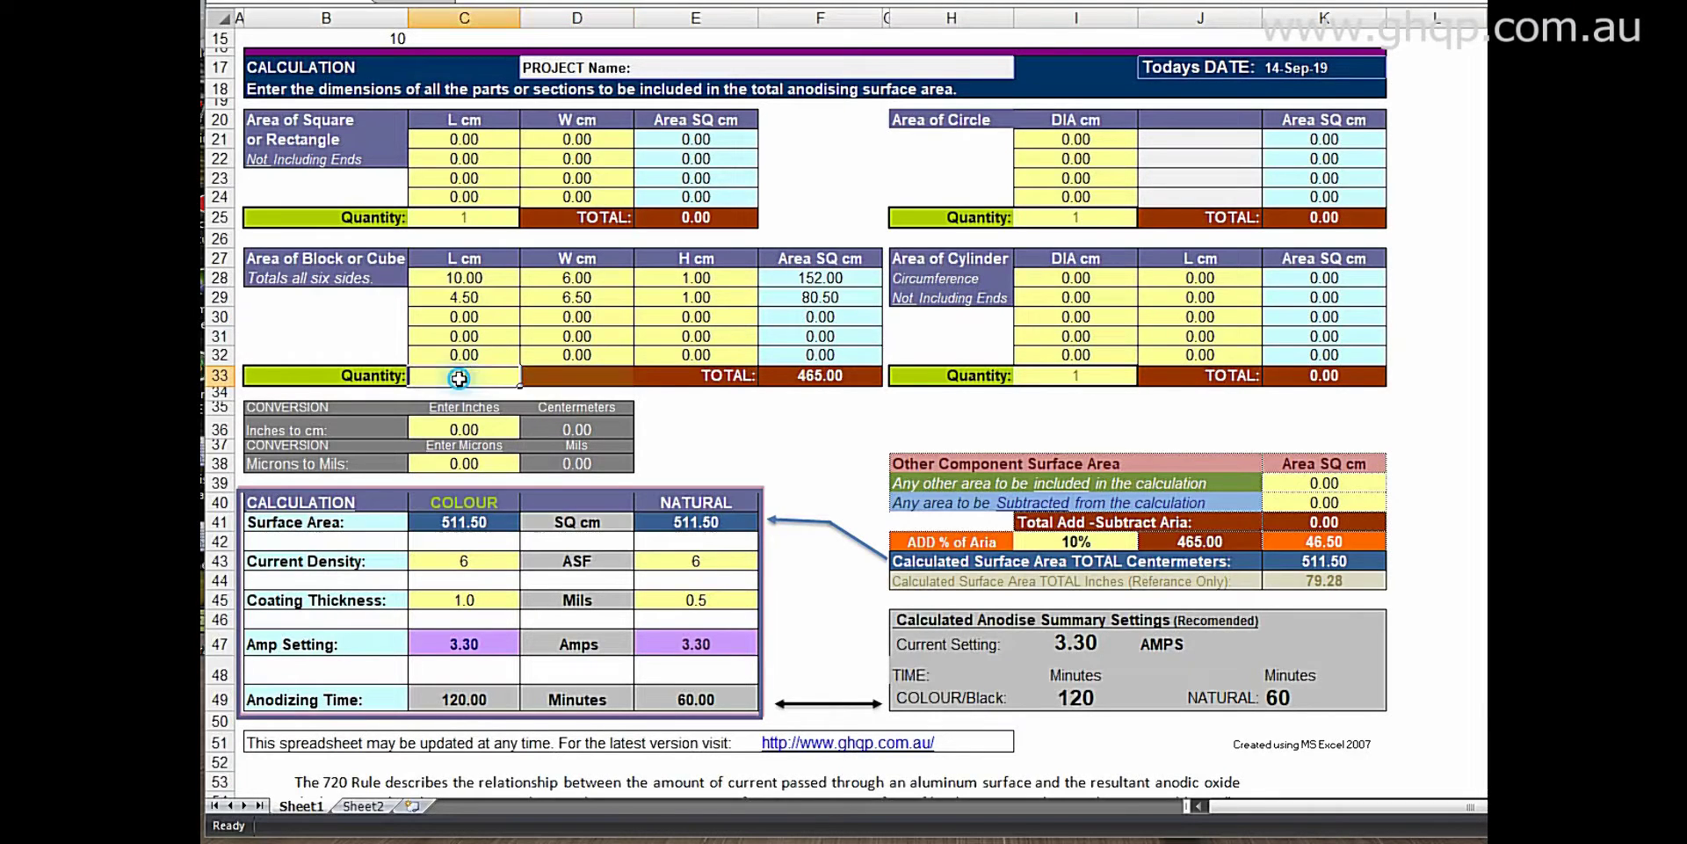
text(10)
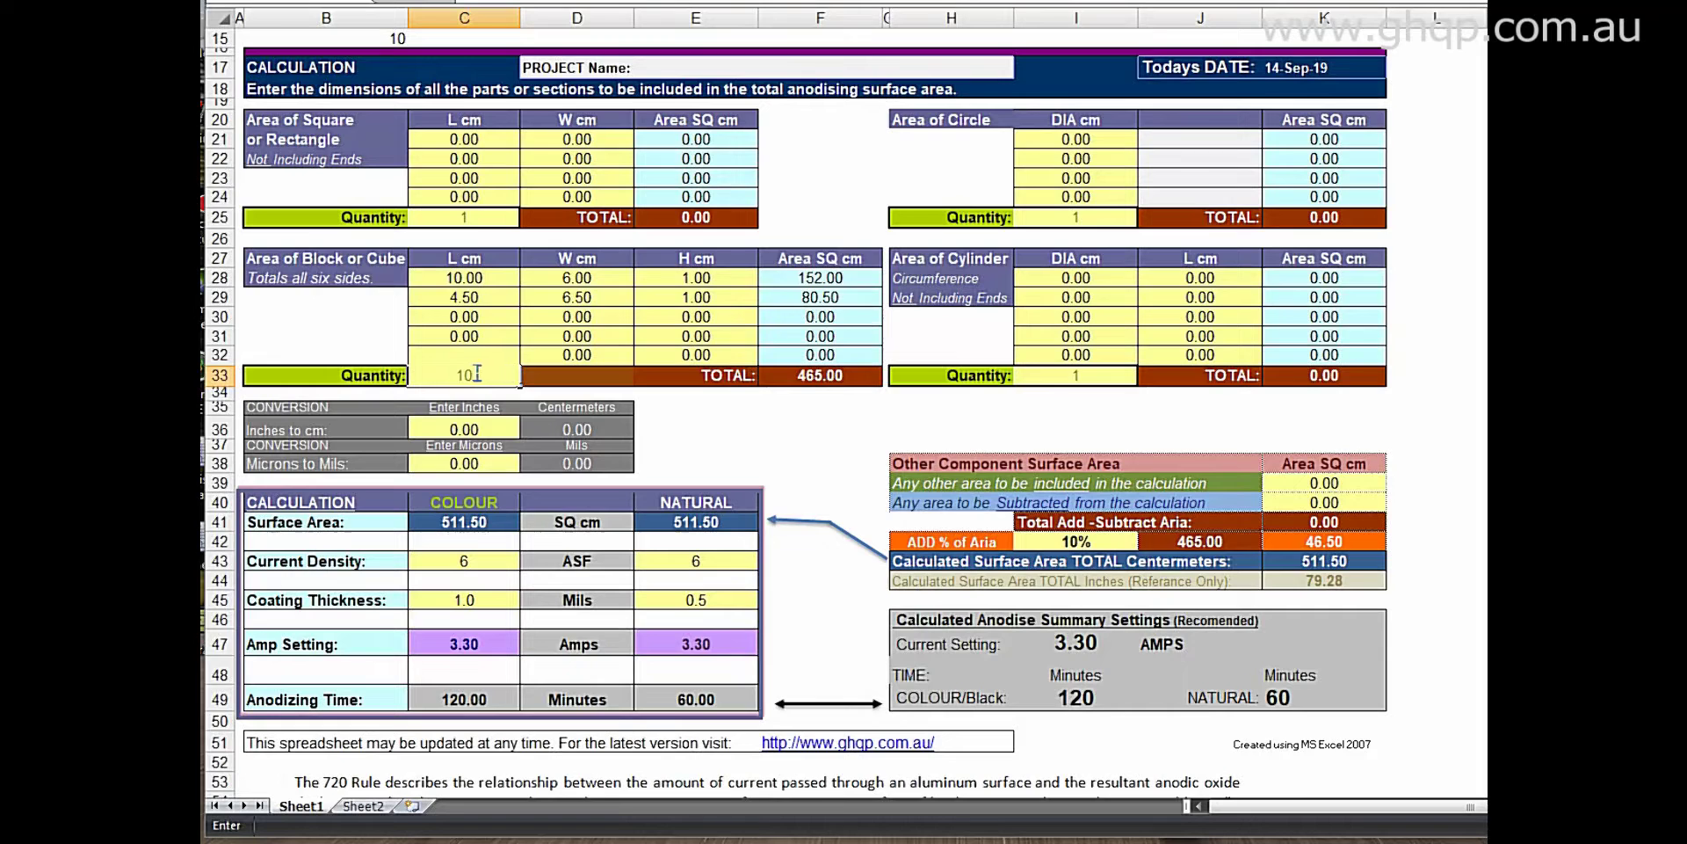
click(522, 376)
- Set the Block or Cube quantity back to 1
click(514, 376)
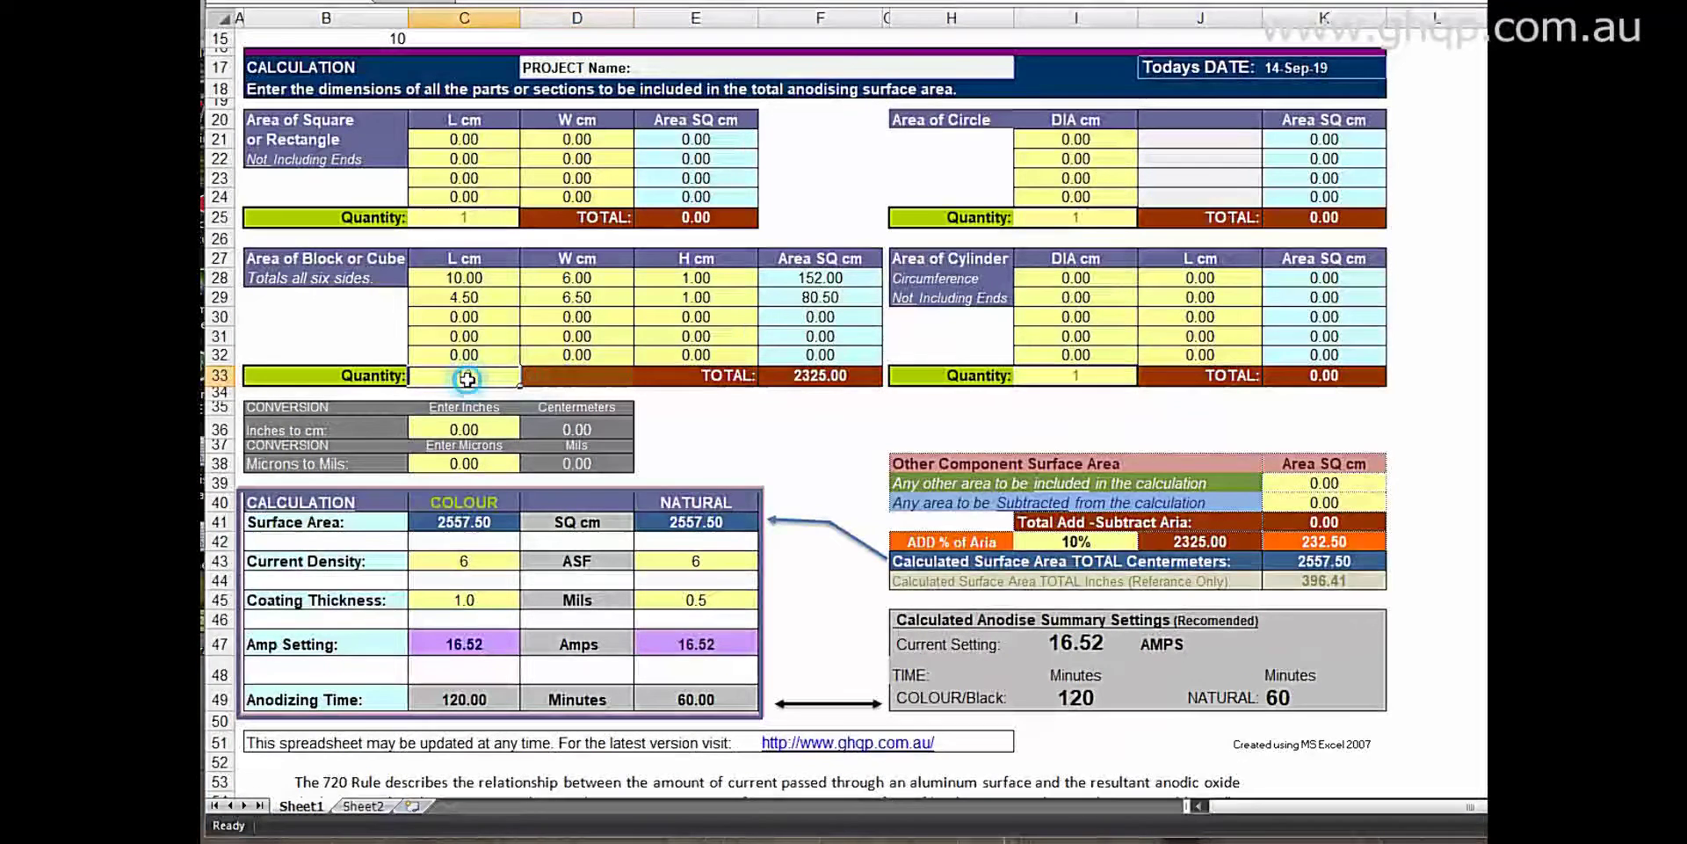
text(1)
click(559, 376)
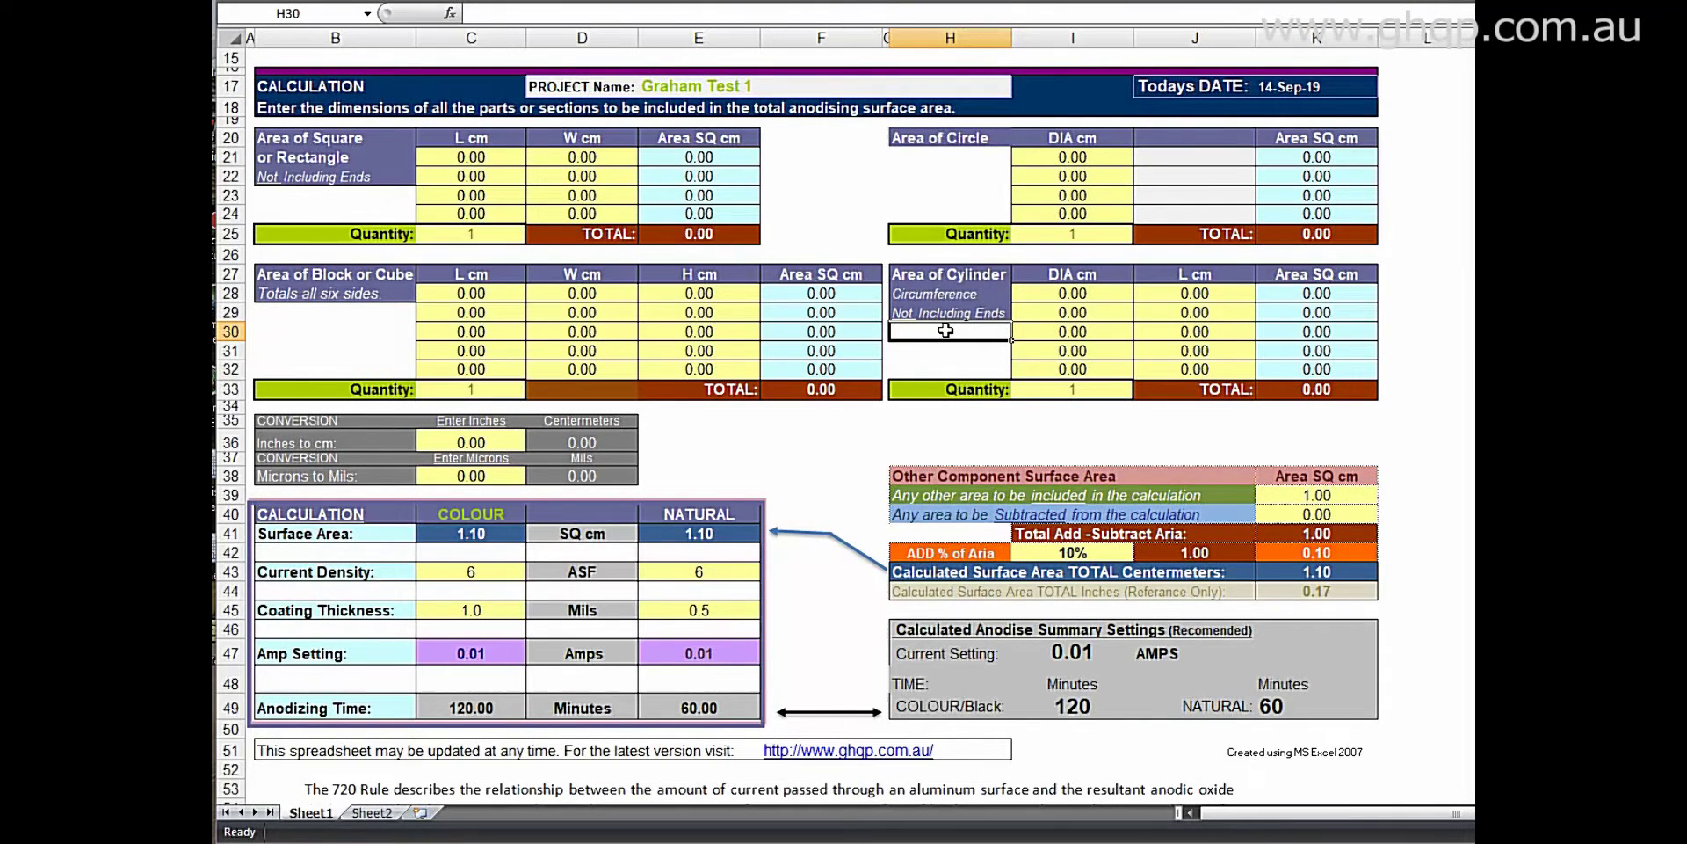
- Enter the first cylinder as 5 cm in diameter and 2 cm long in the Area of Cylinder table
click(1078, 297)
key(BackSpace)
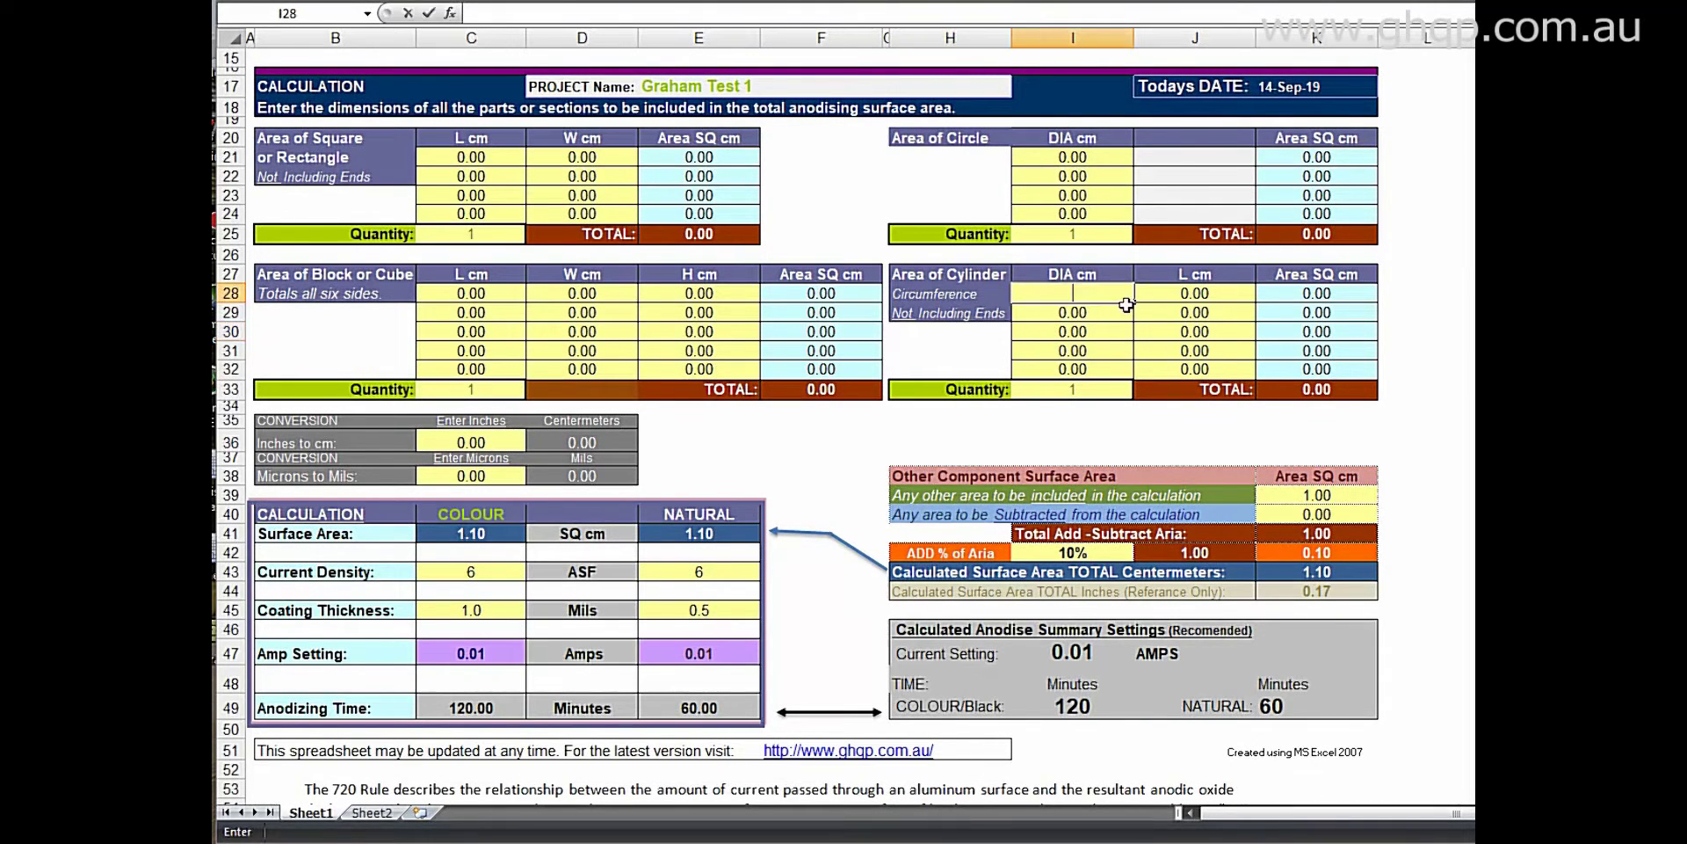
text(5)
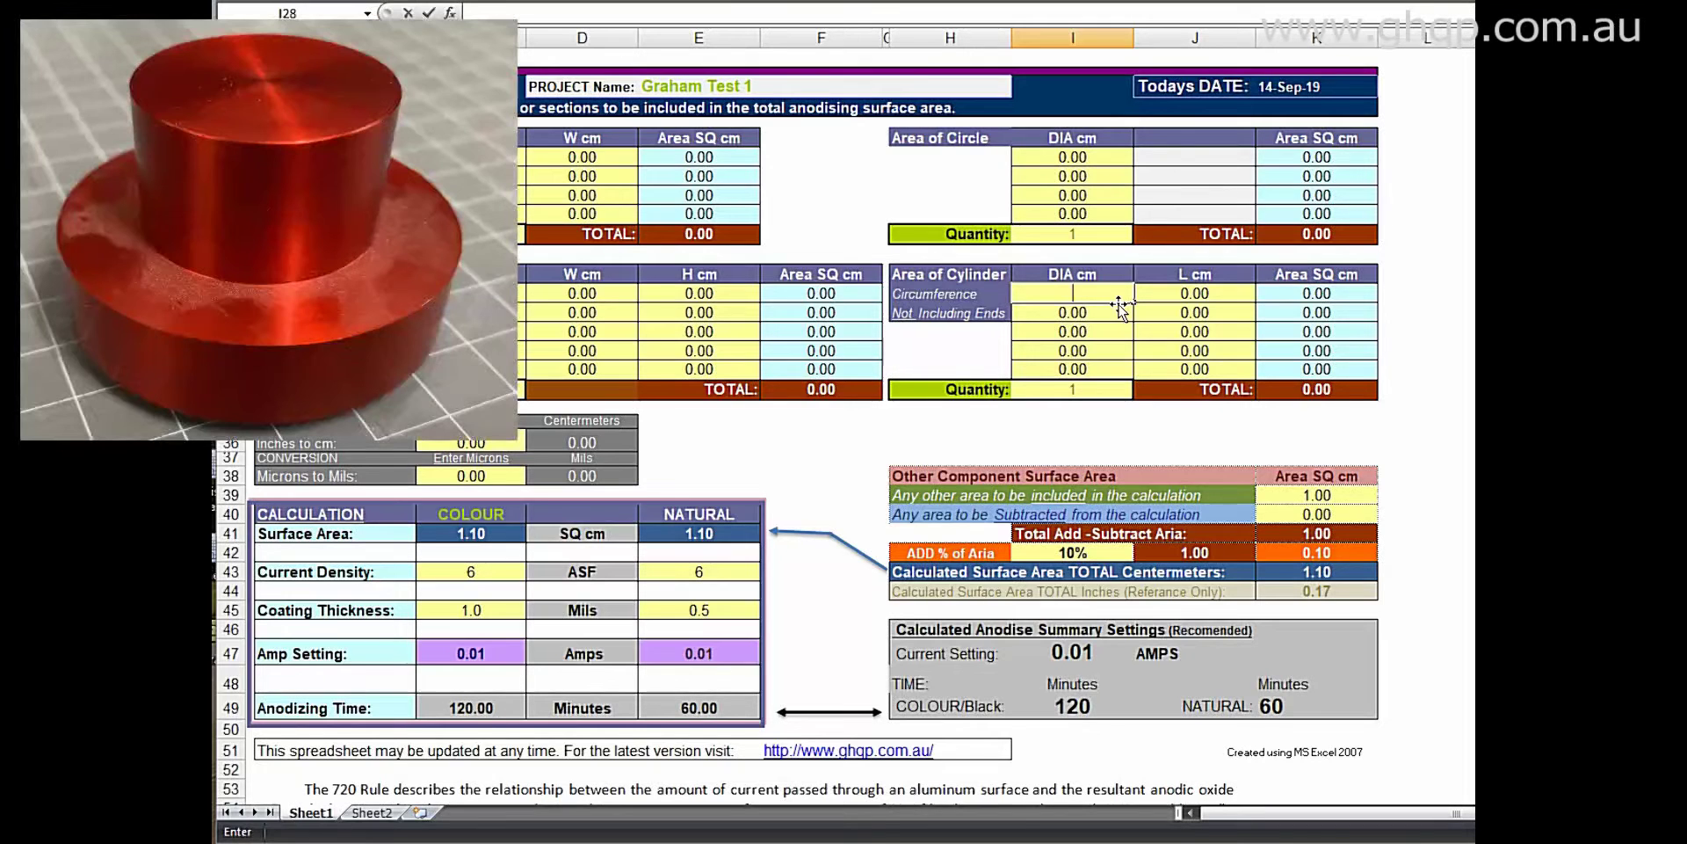
click(1148, 300)
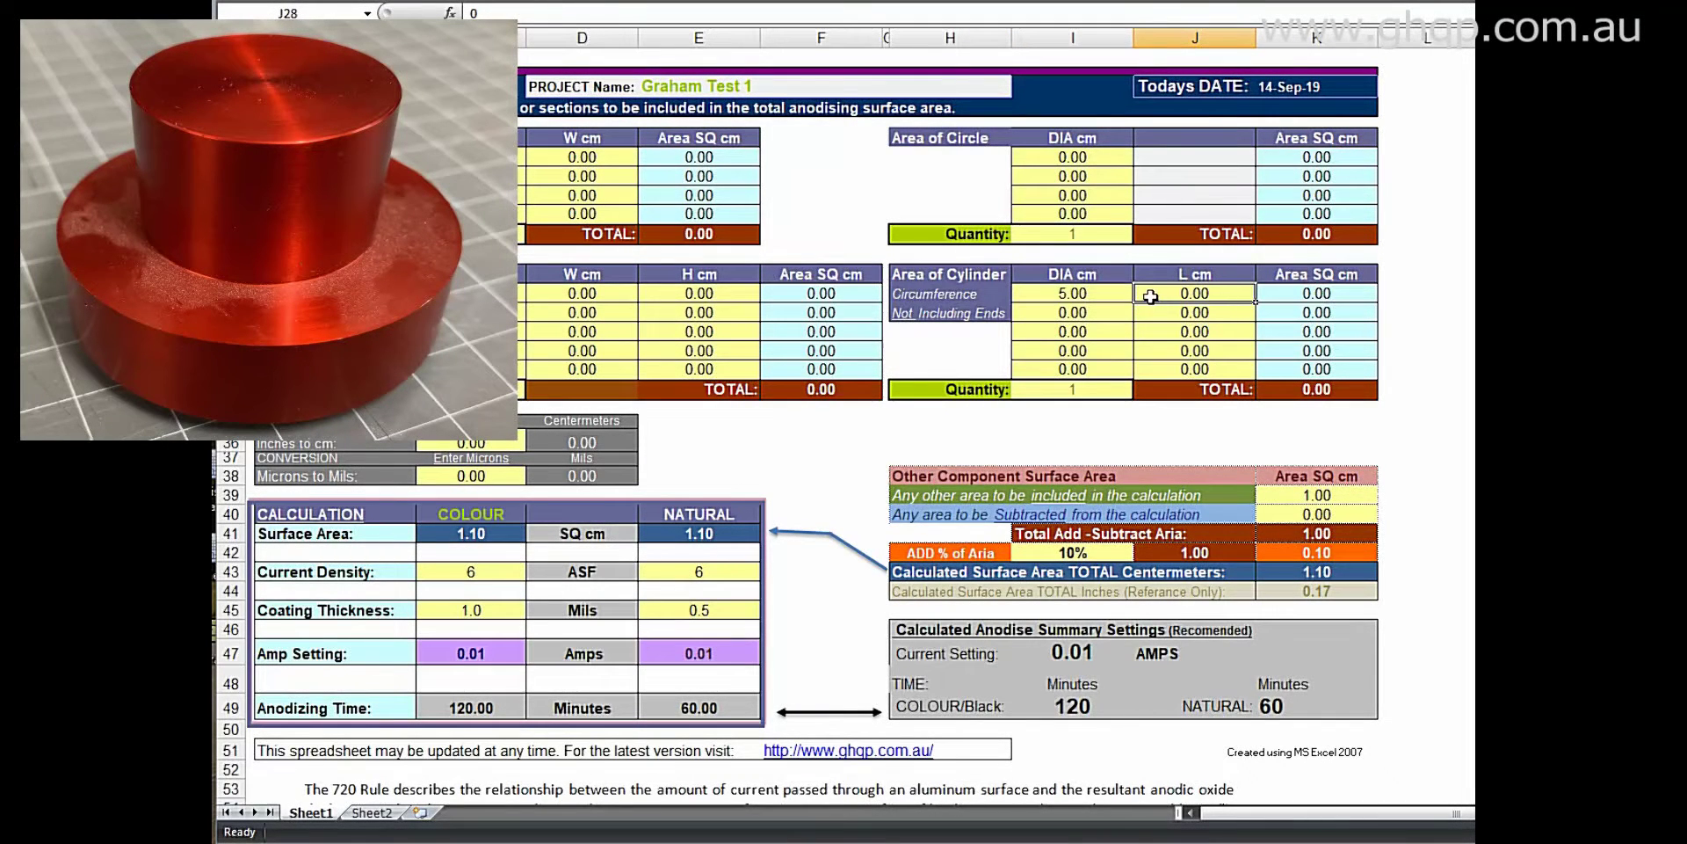
text(2)
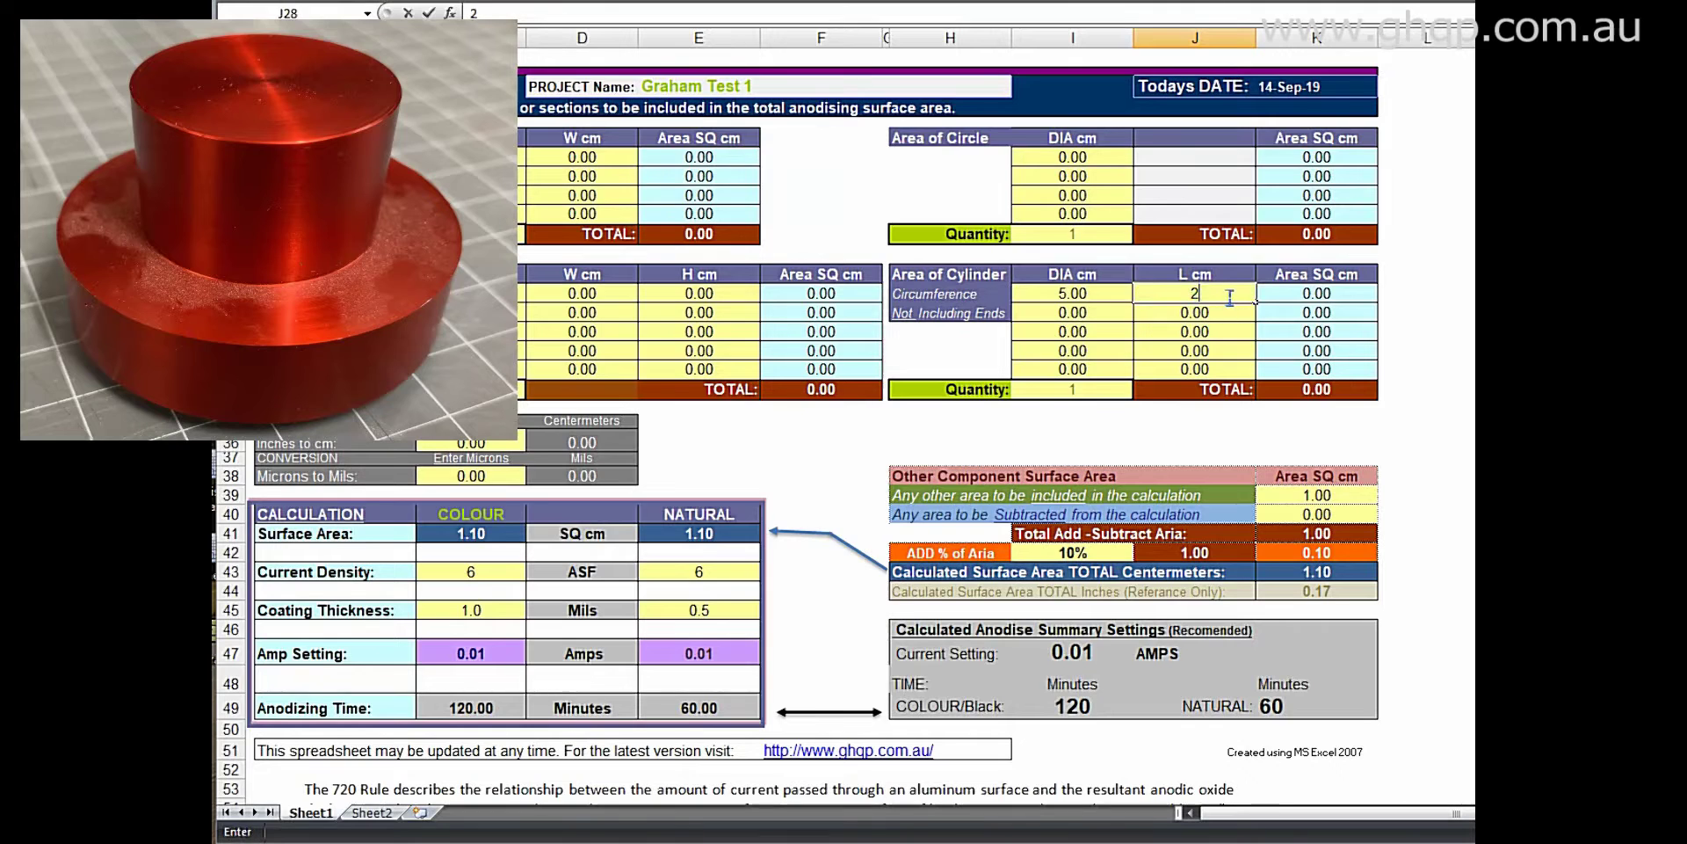
click(1263, 292)
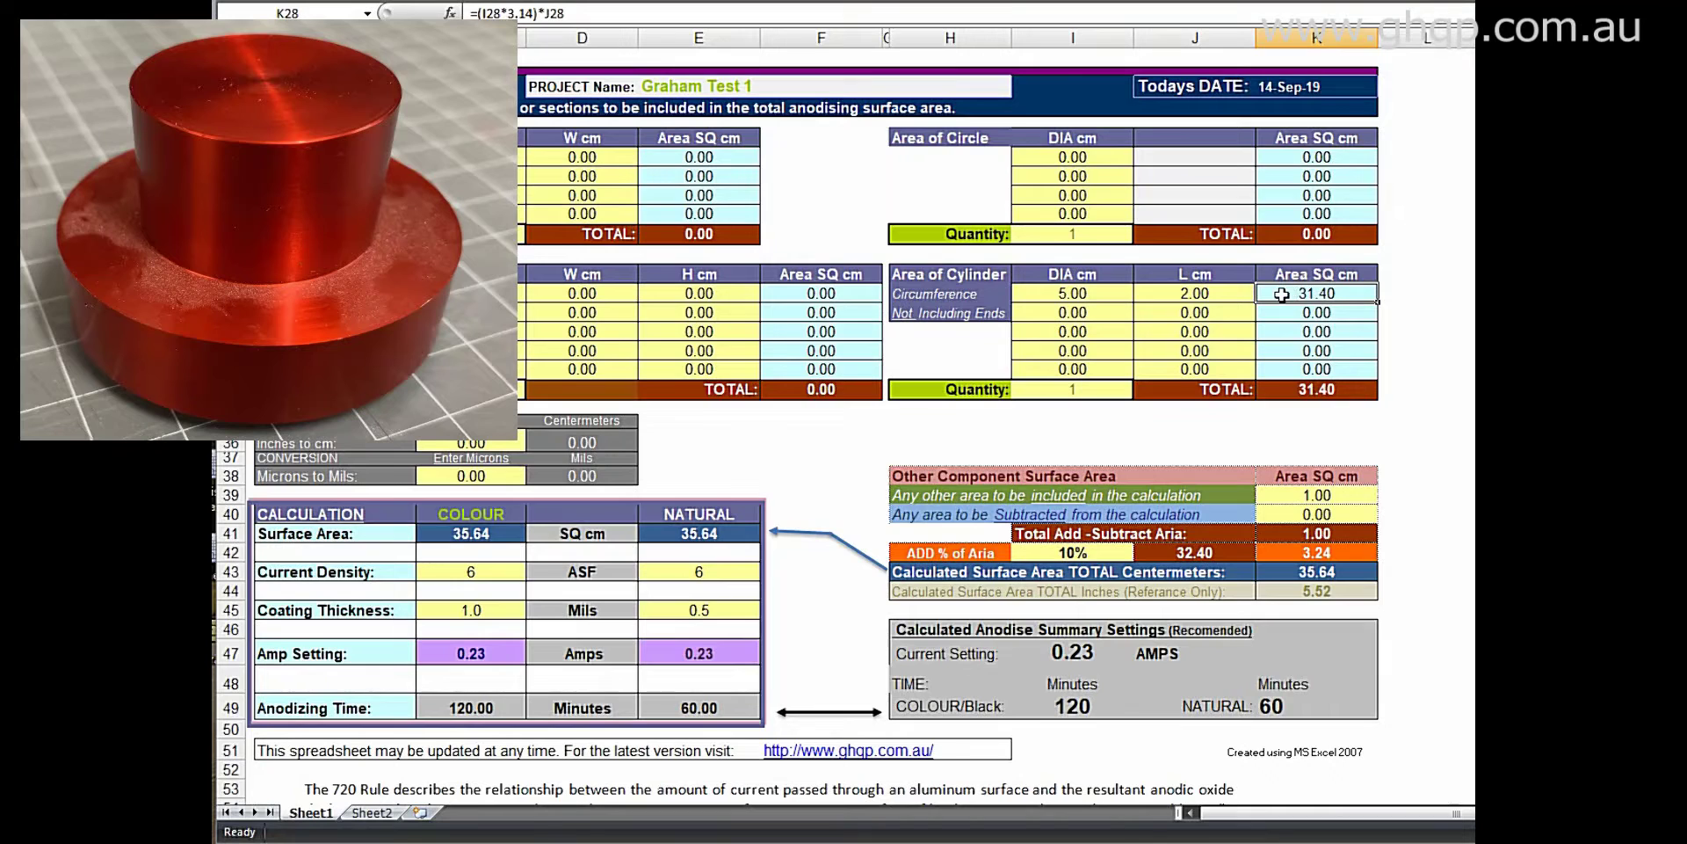
- Enter a second cylinder of 3 cm diameter and 2 cm length in the Area of Cylinder table
click(1070, 307)
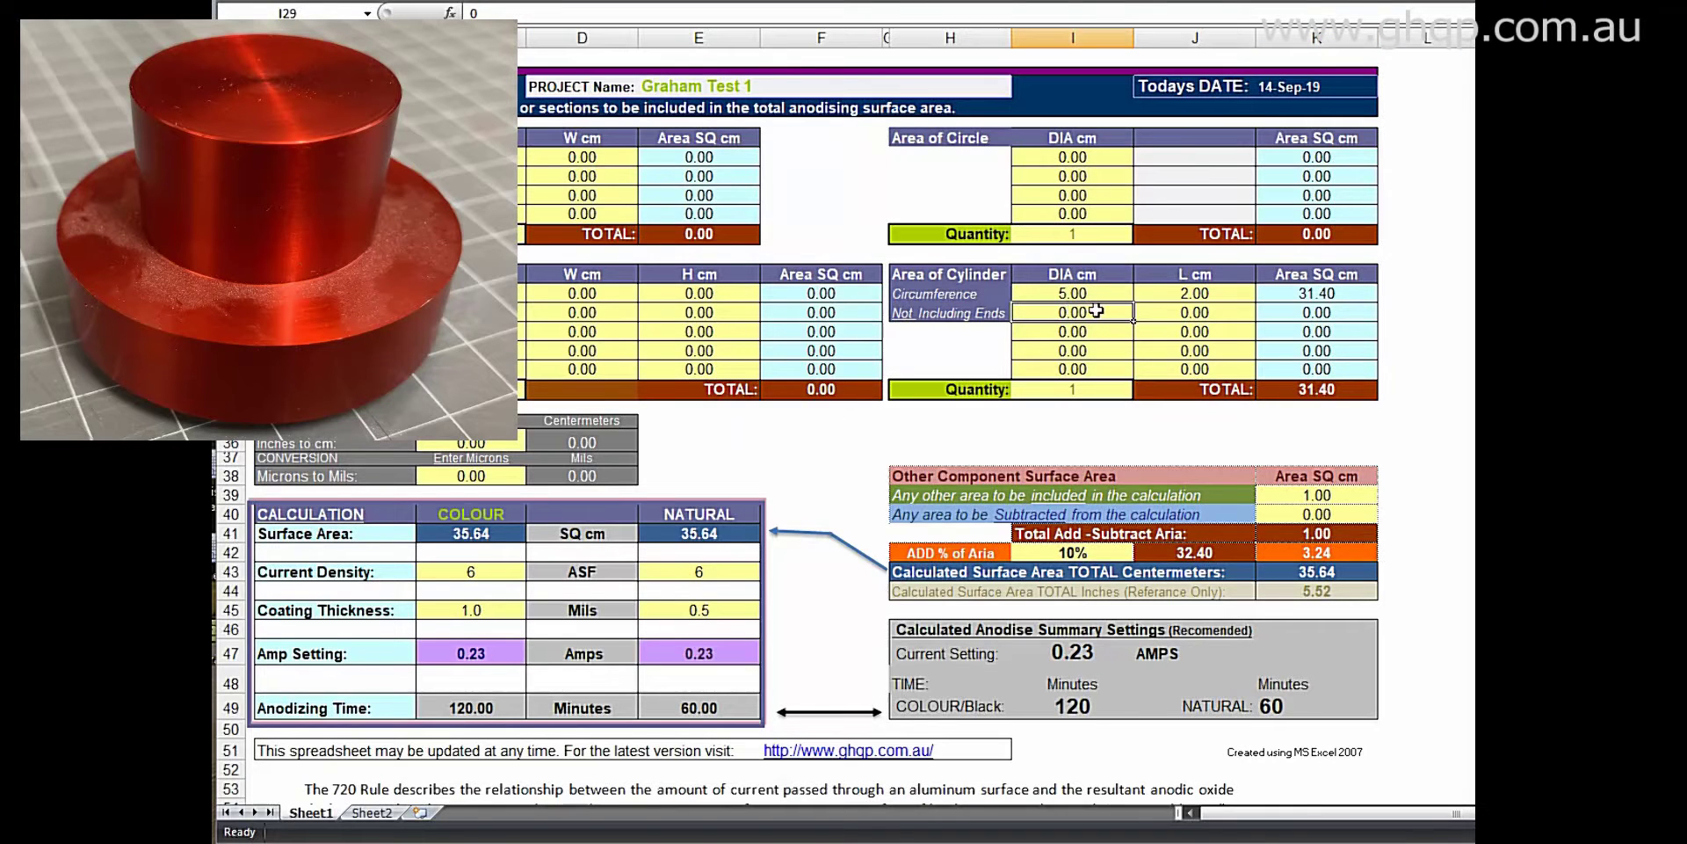
text(3)
click(1142, 312)
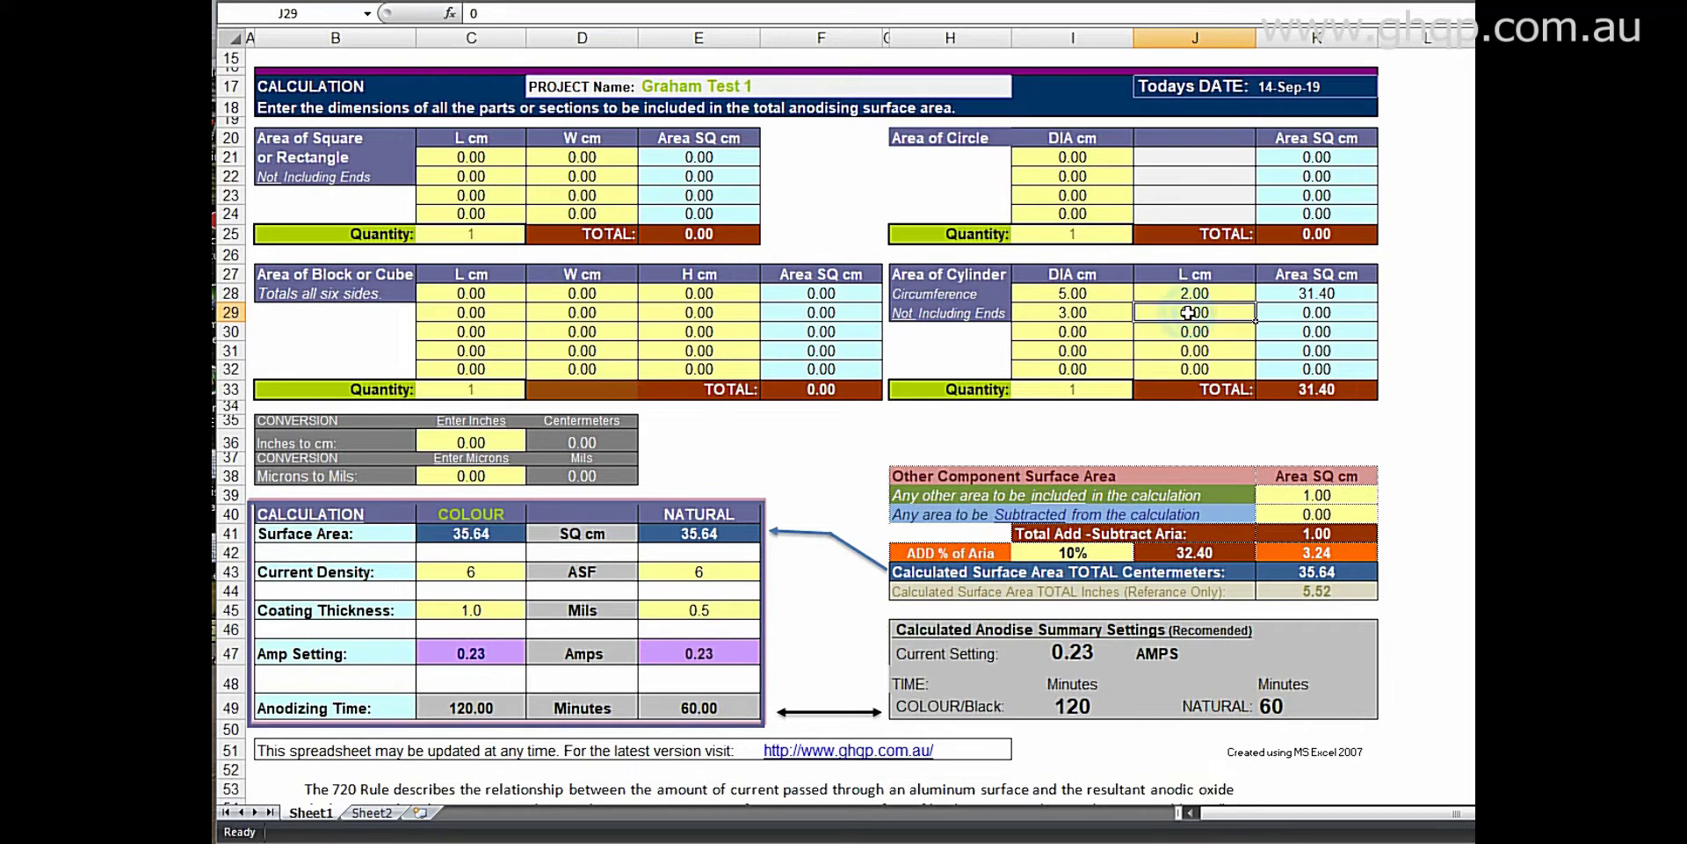
text(2)
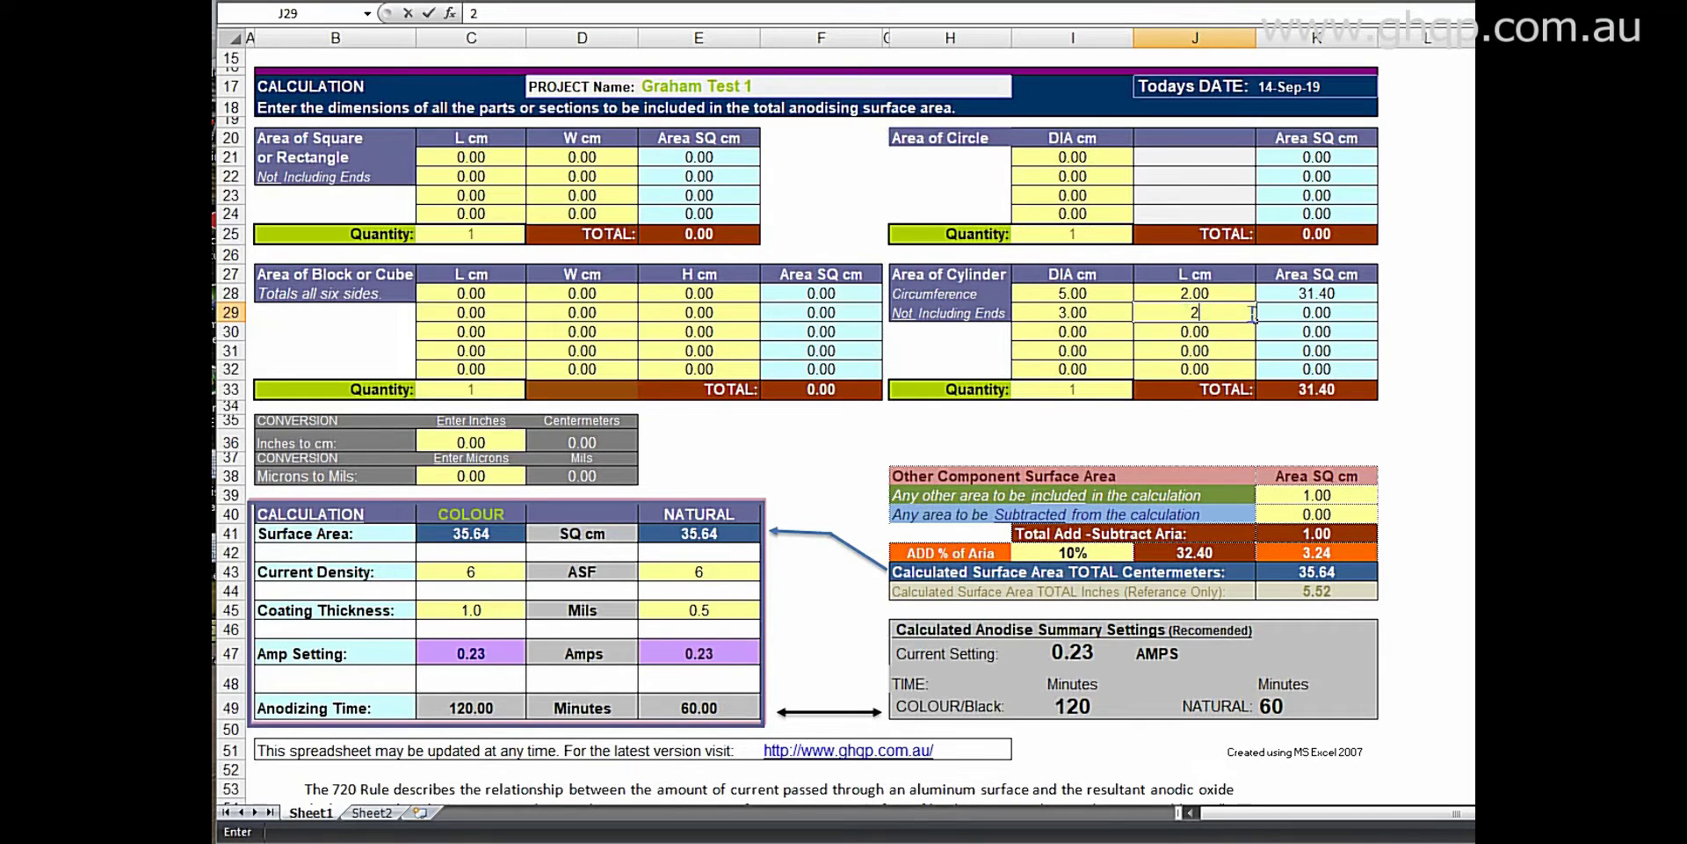
click(1263, 312)
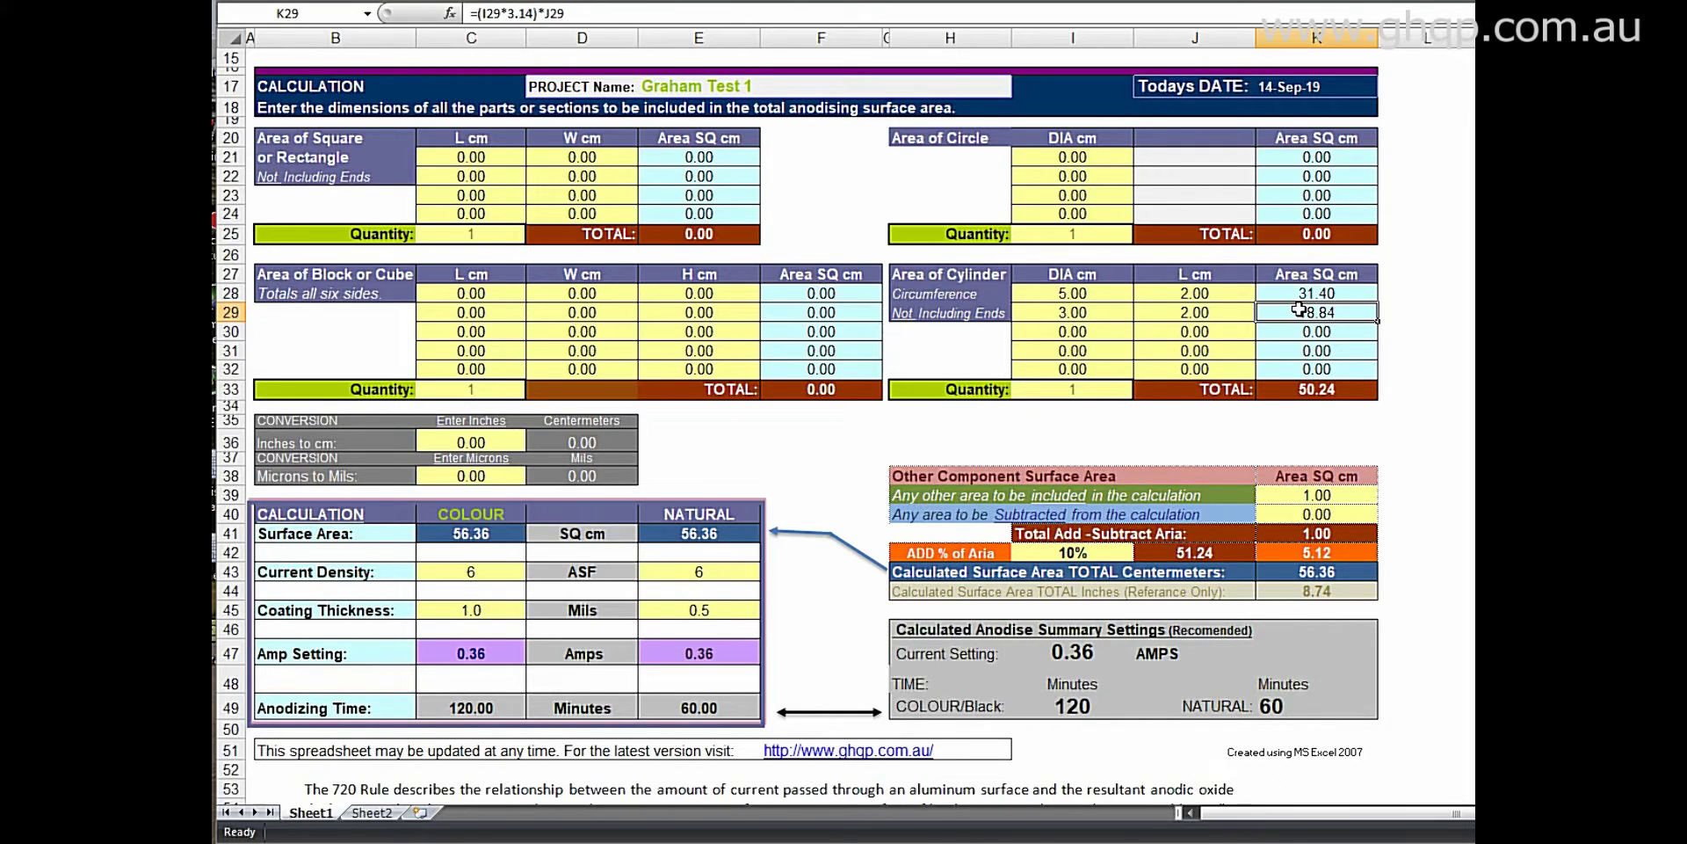
- Enter diameters of 5 cm and 3 cm in the first two rows of the Area of Circle table
click(1069, 158)
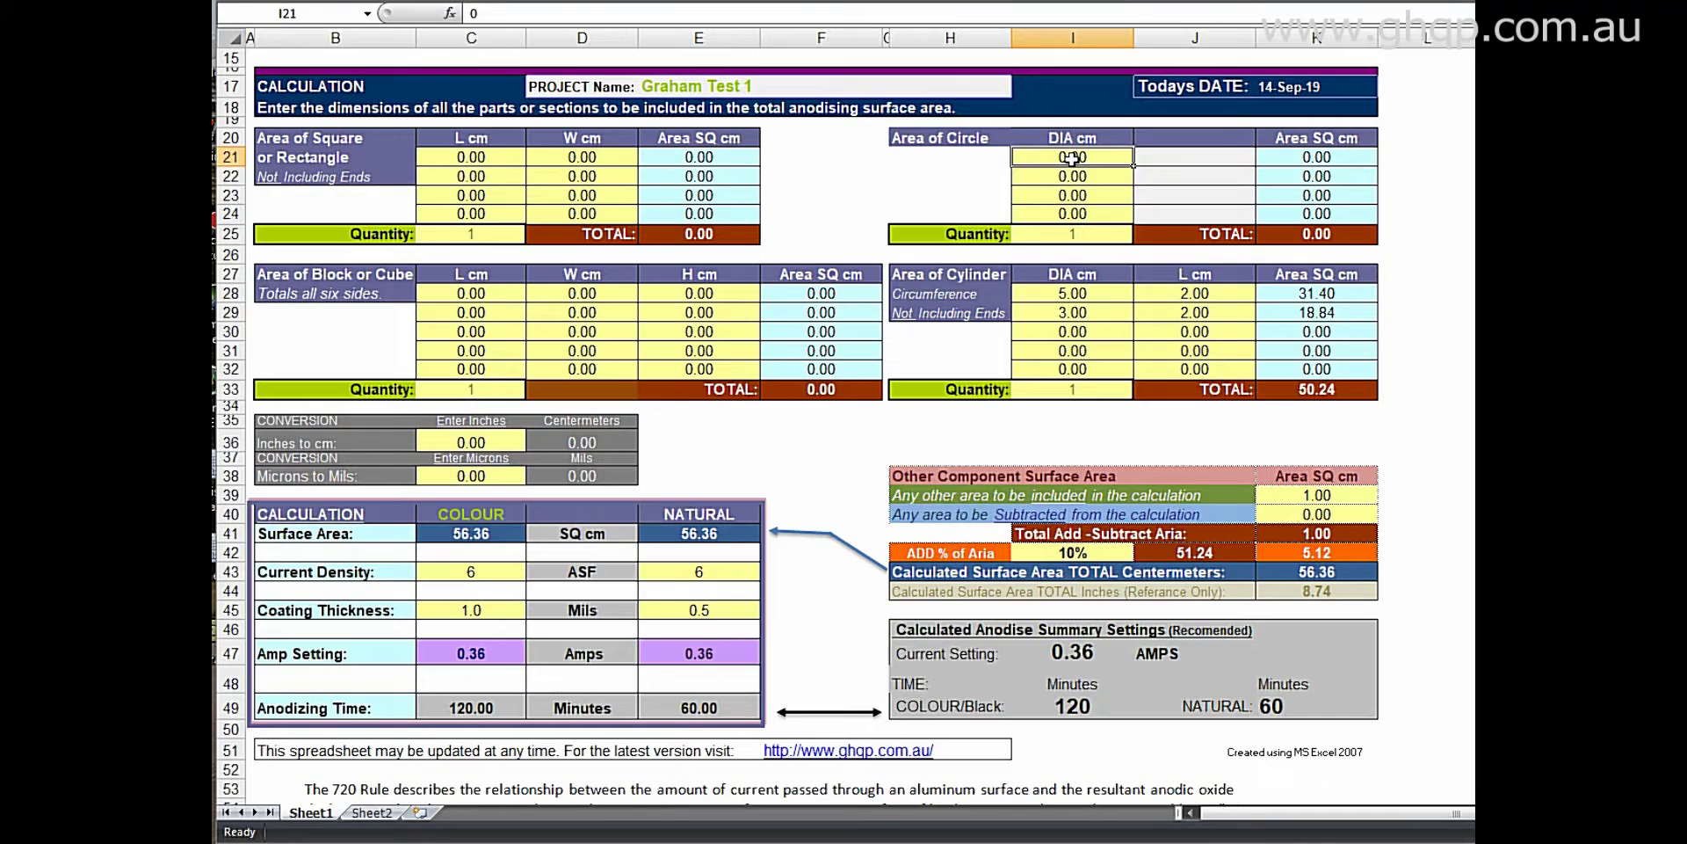
text(5)
click(1088, 179)
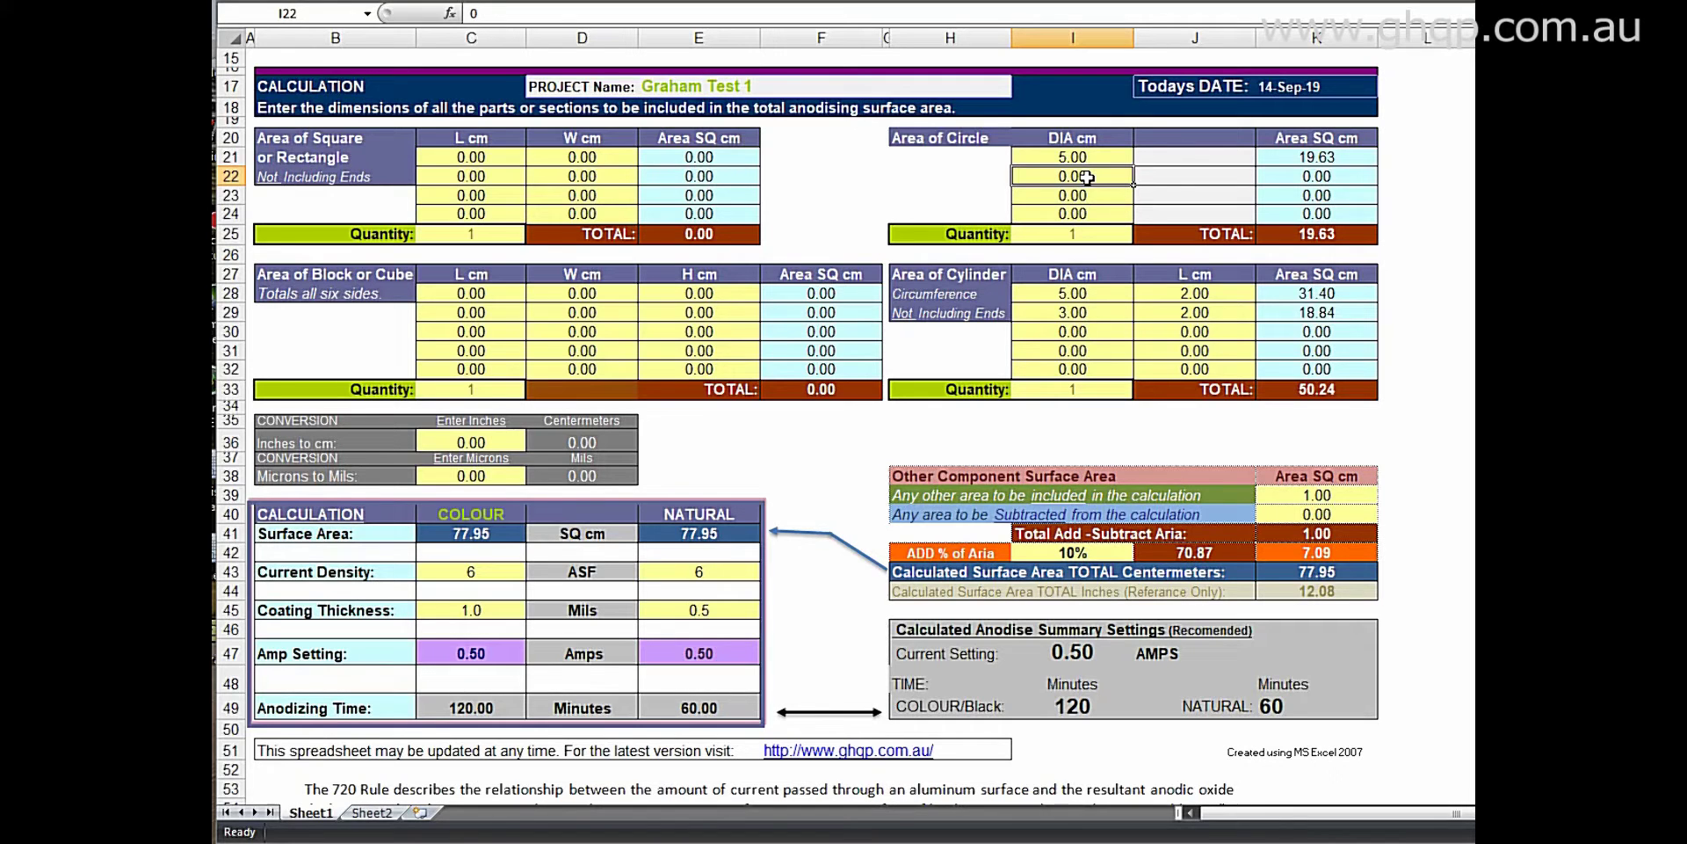
text(3)
click(1094, 196)
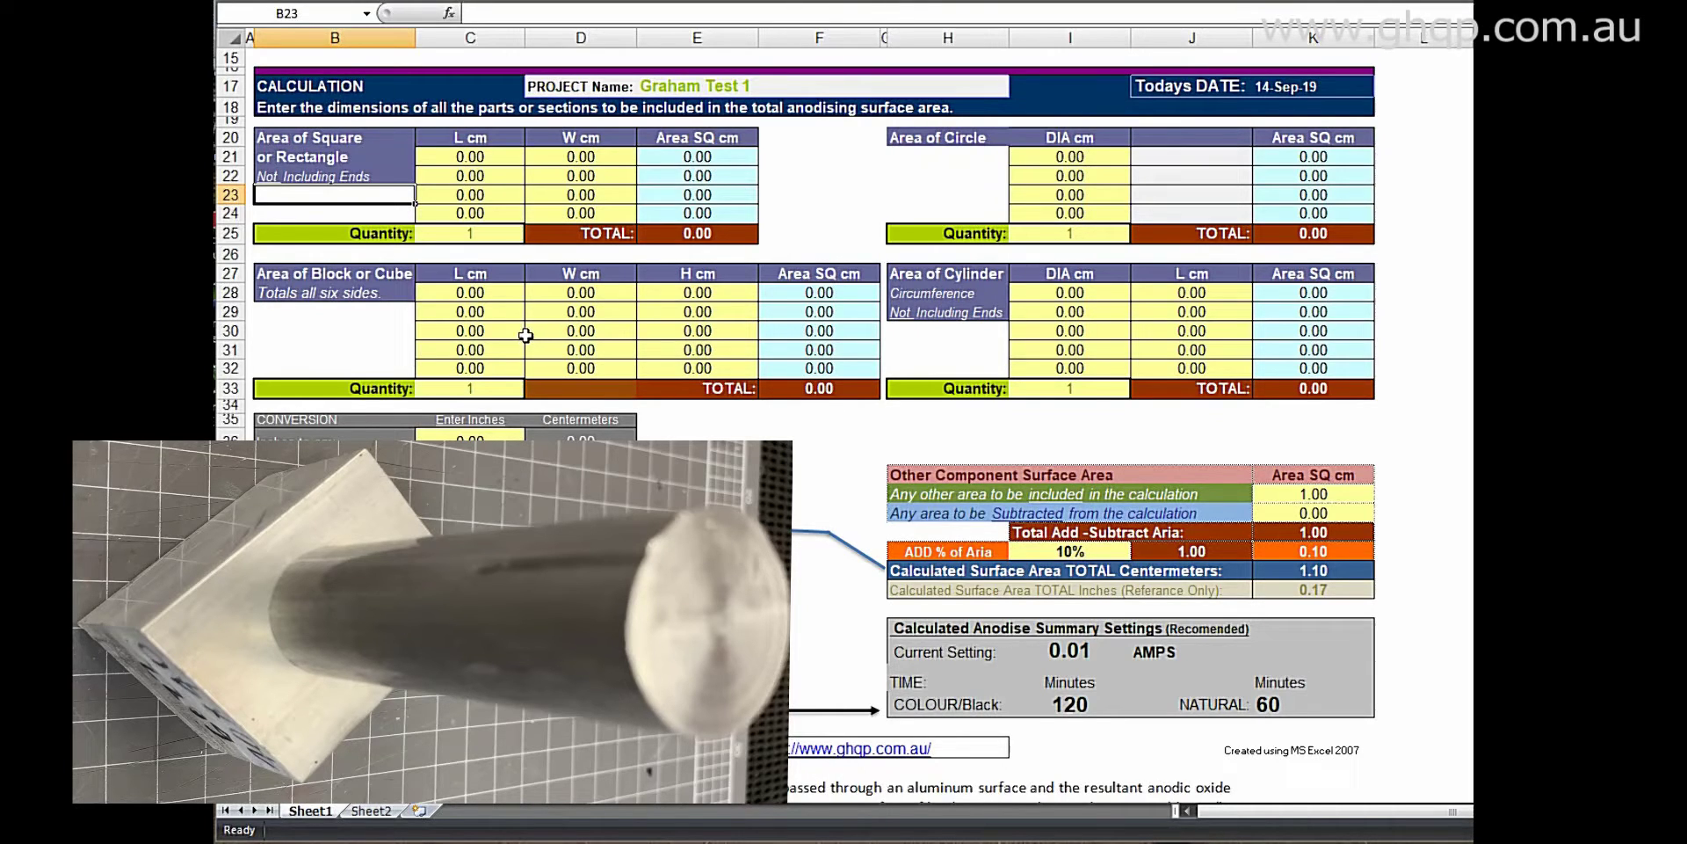
- Enter a block 4 cm long, 4 cm wide and 5 cm high in the first row of the Block or Cube table
click(488, 293)
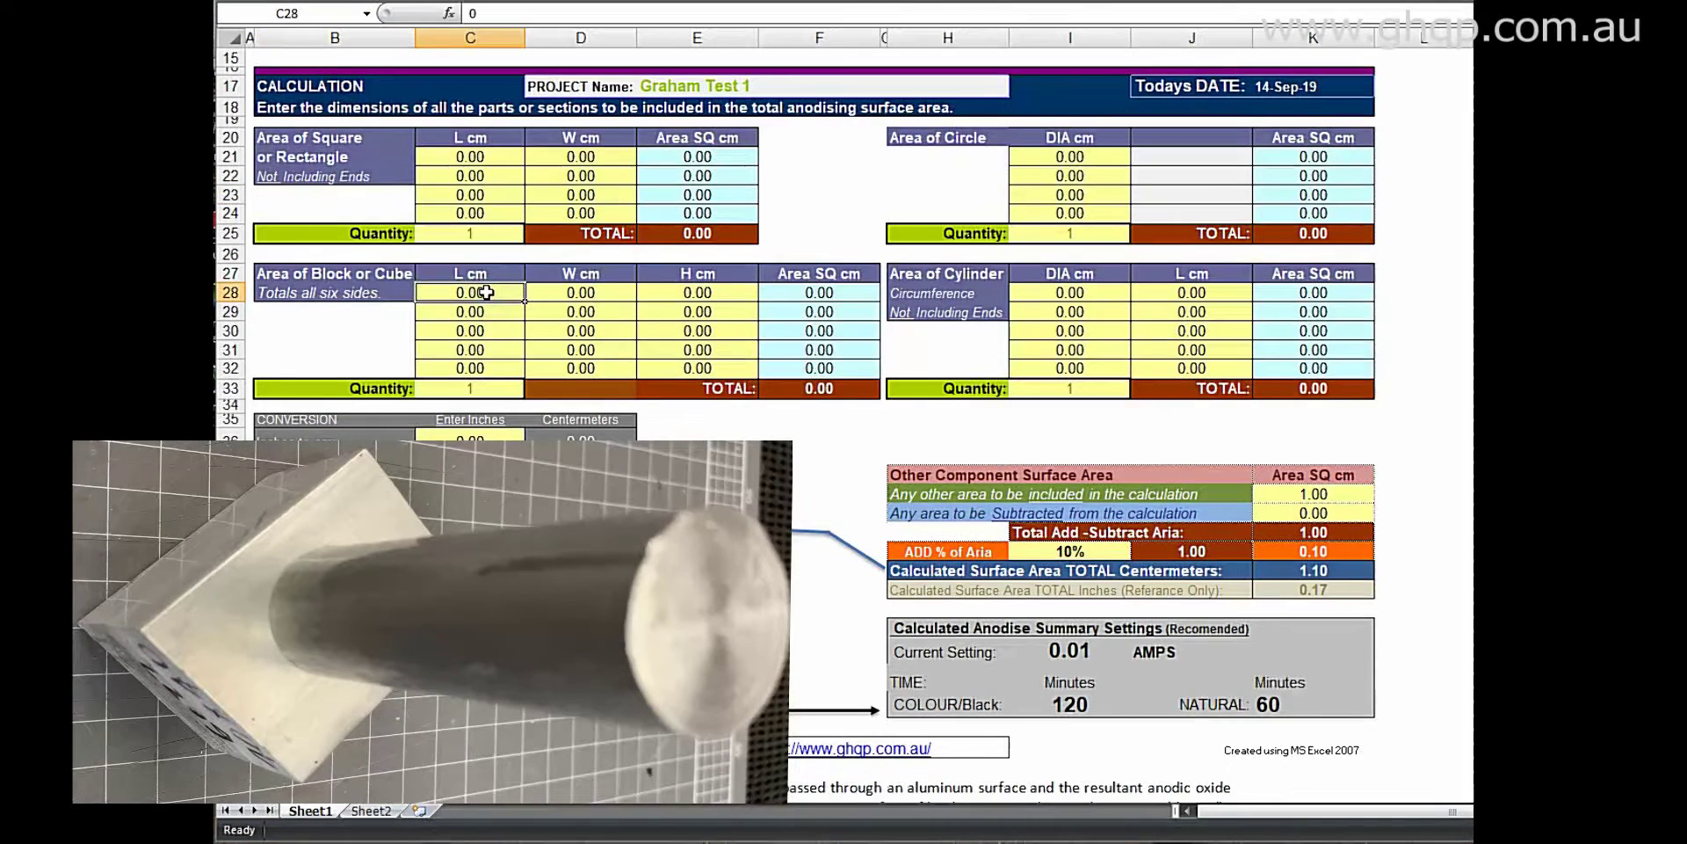
text(4)
click(568, 292)
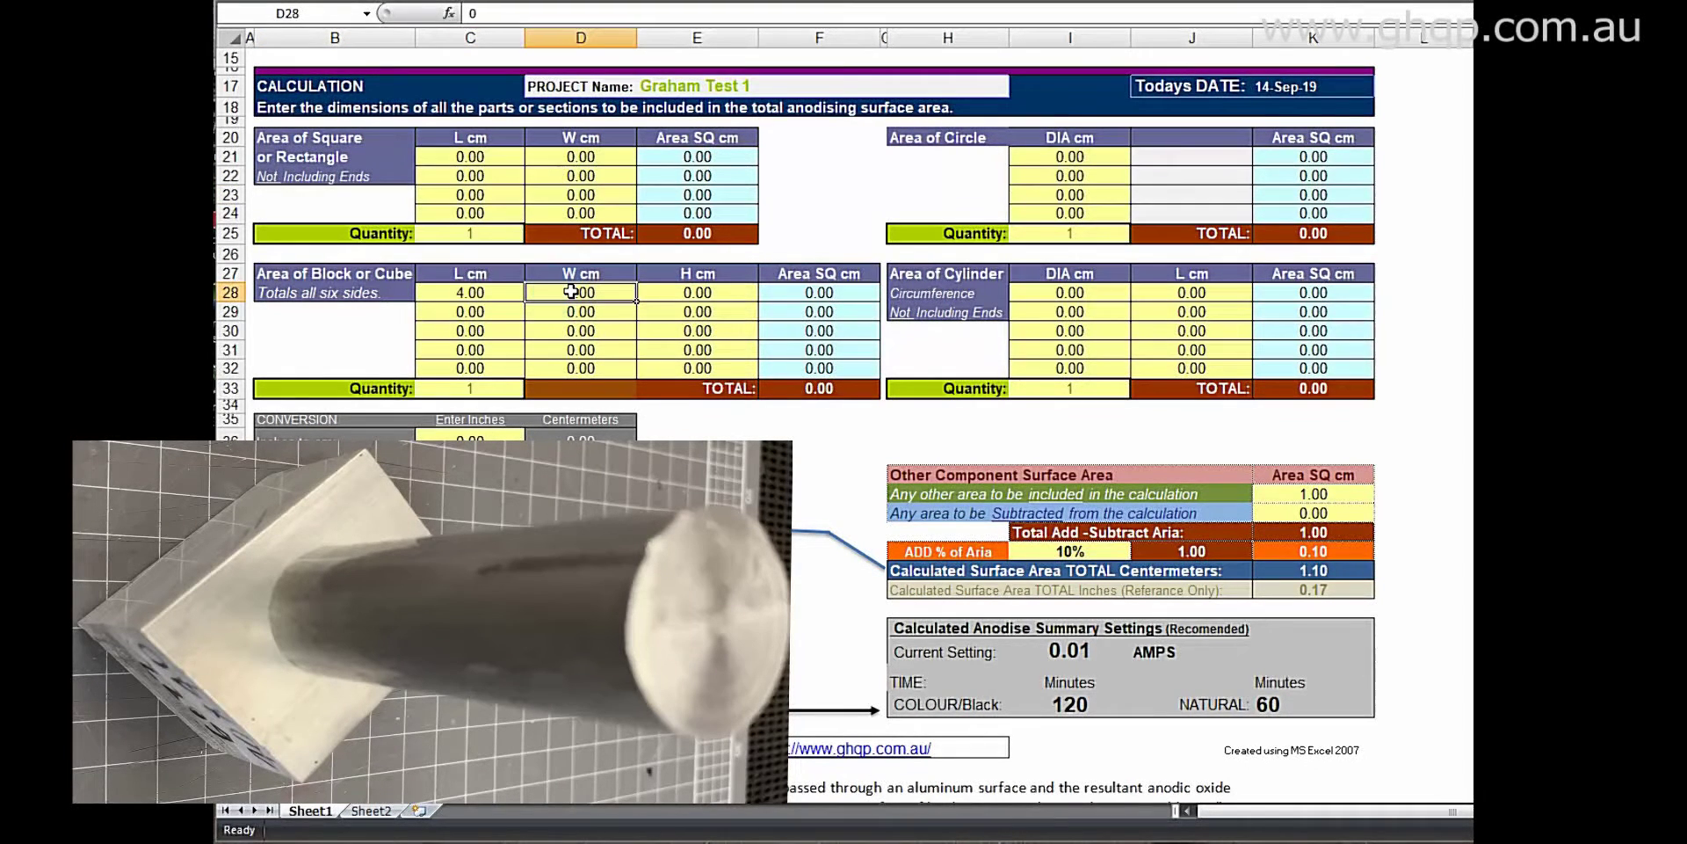
text(4)
click(685, 292)
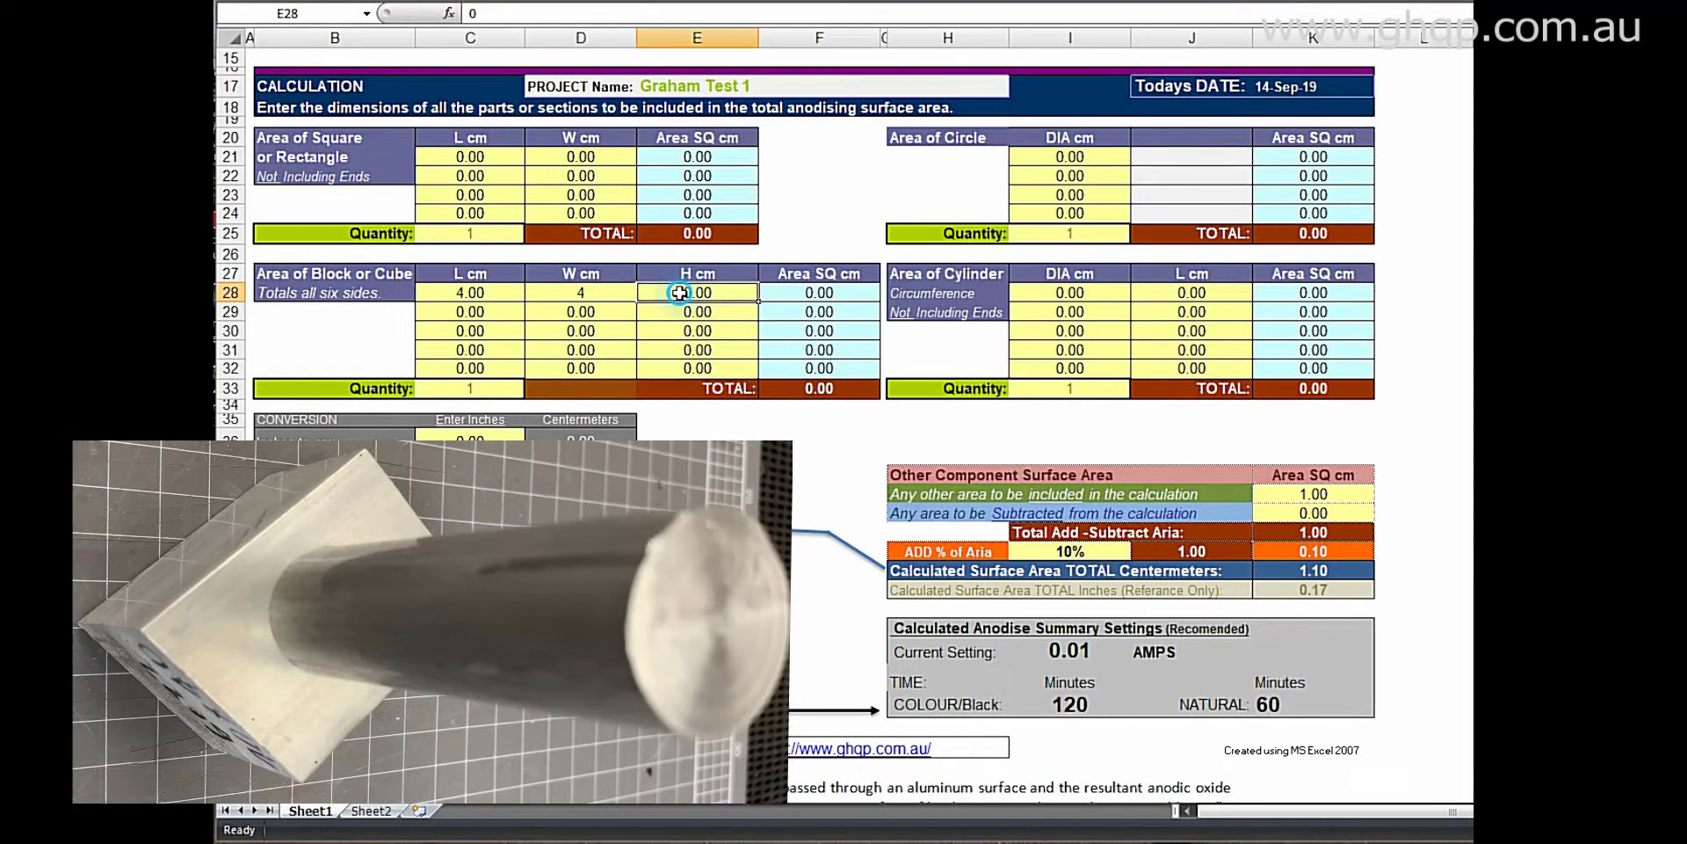
text(5)
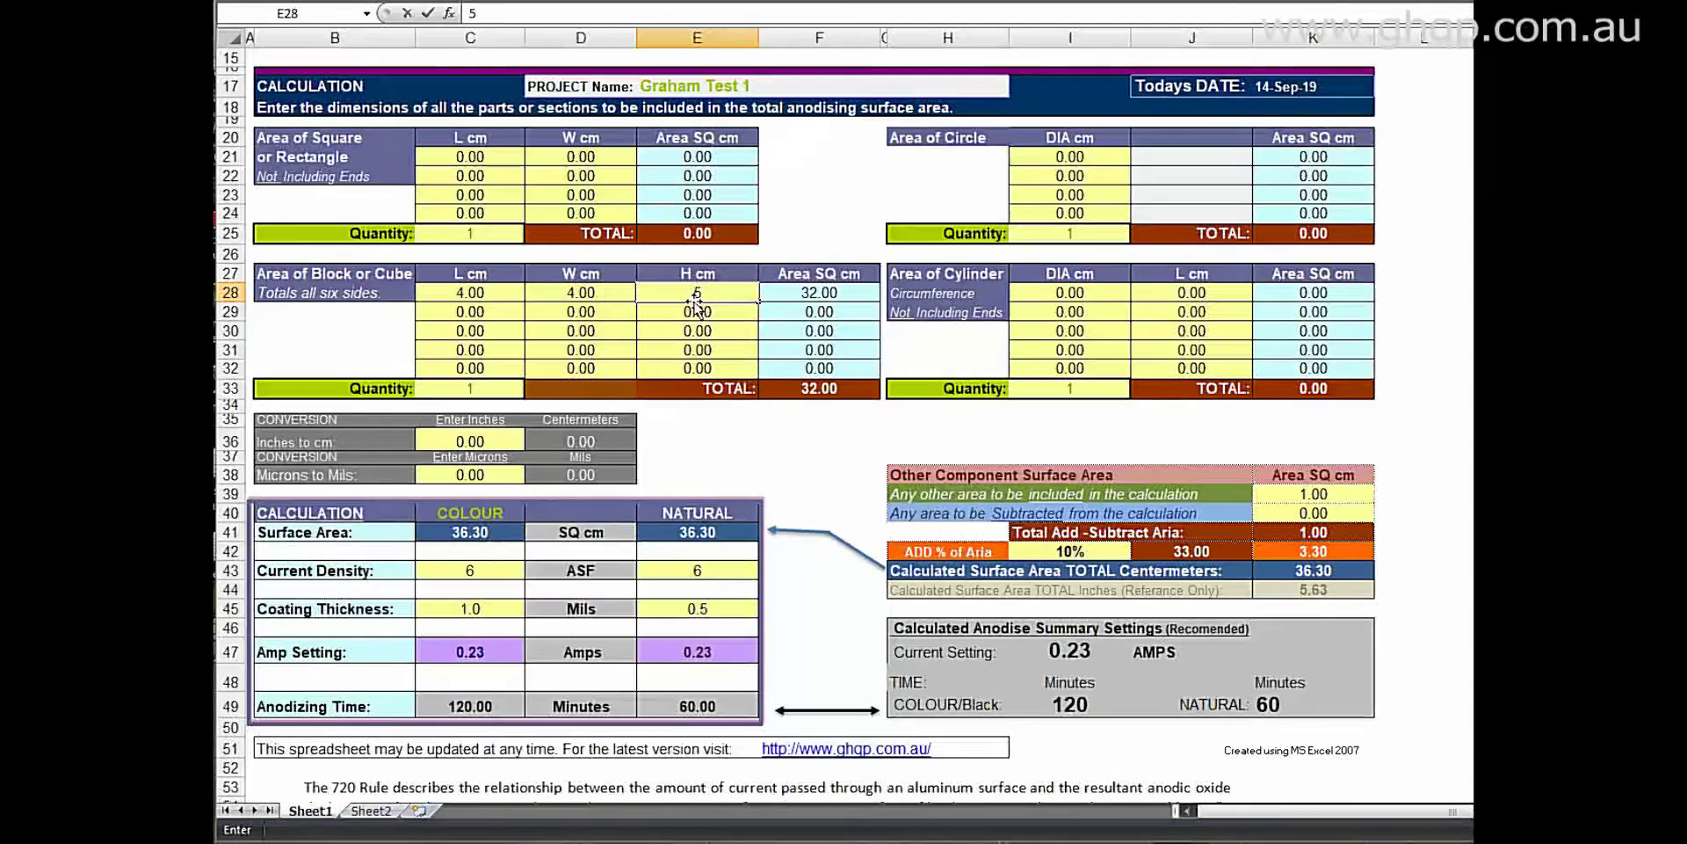
click(778, 293)
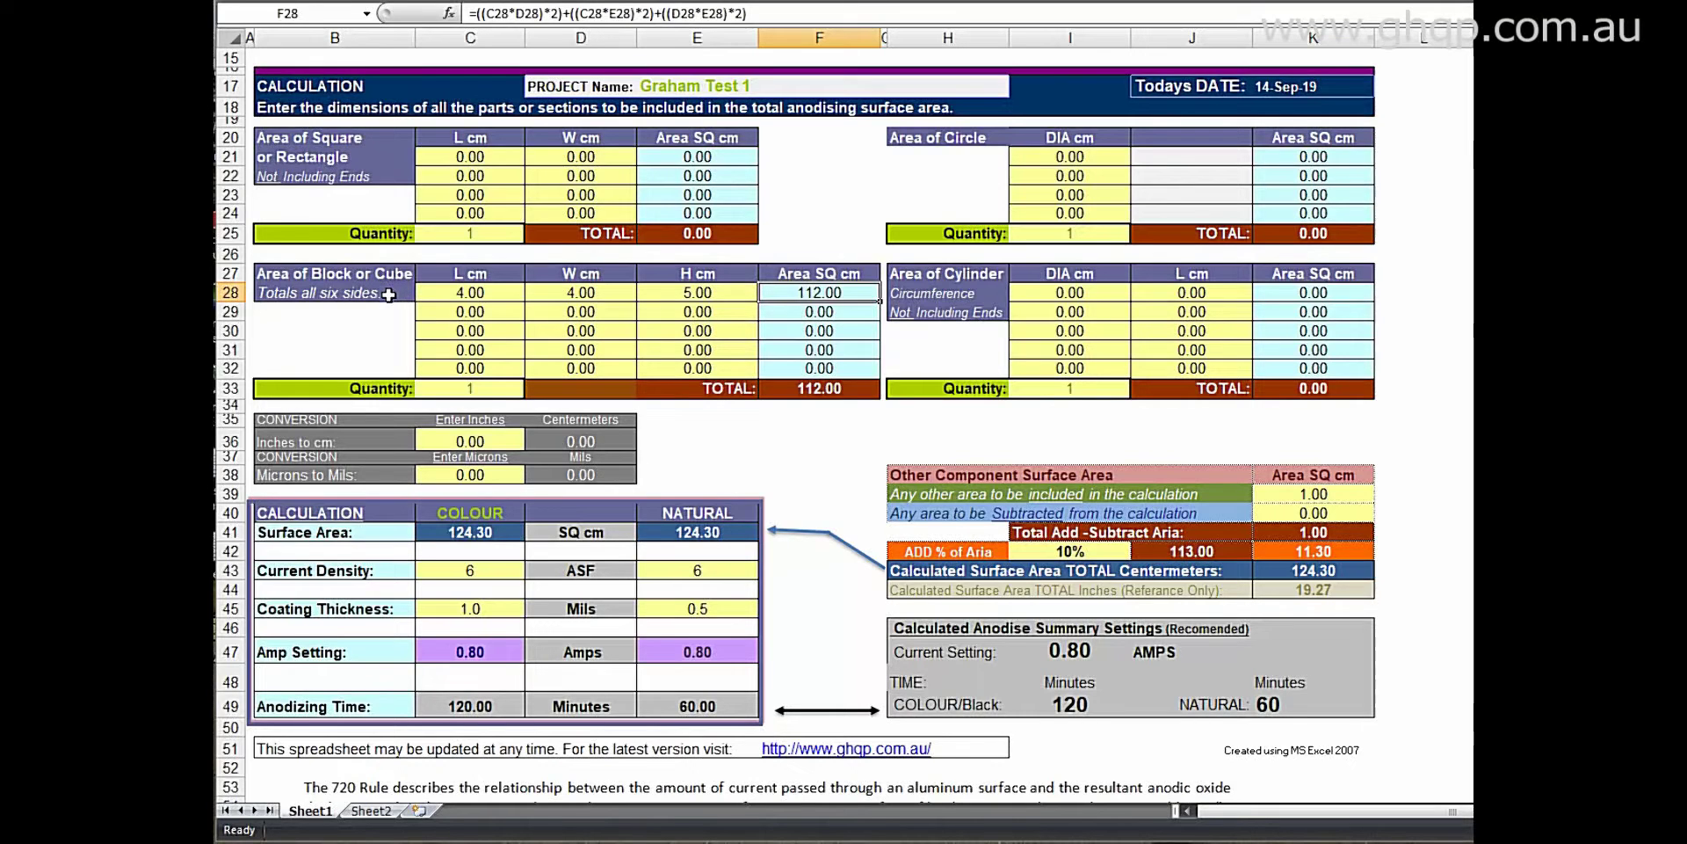
- Enter the attached rod as a cylinder of 2.5 cm diameter and 7 cm length in the Area of Cylinder table
click(1074, 296)
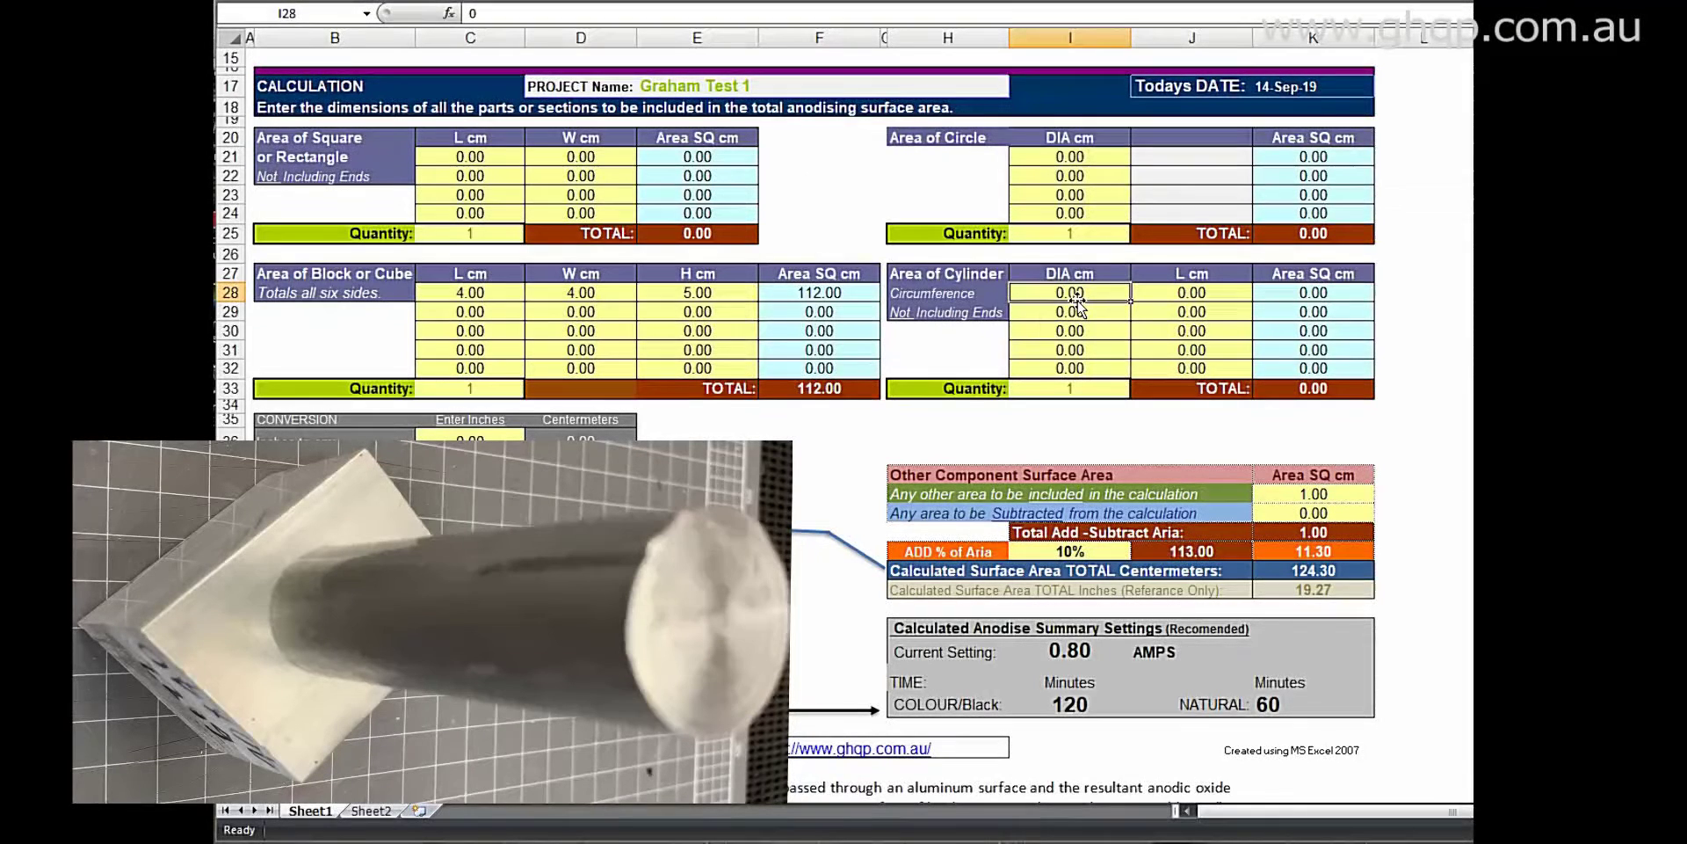
text(2.)
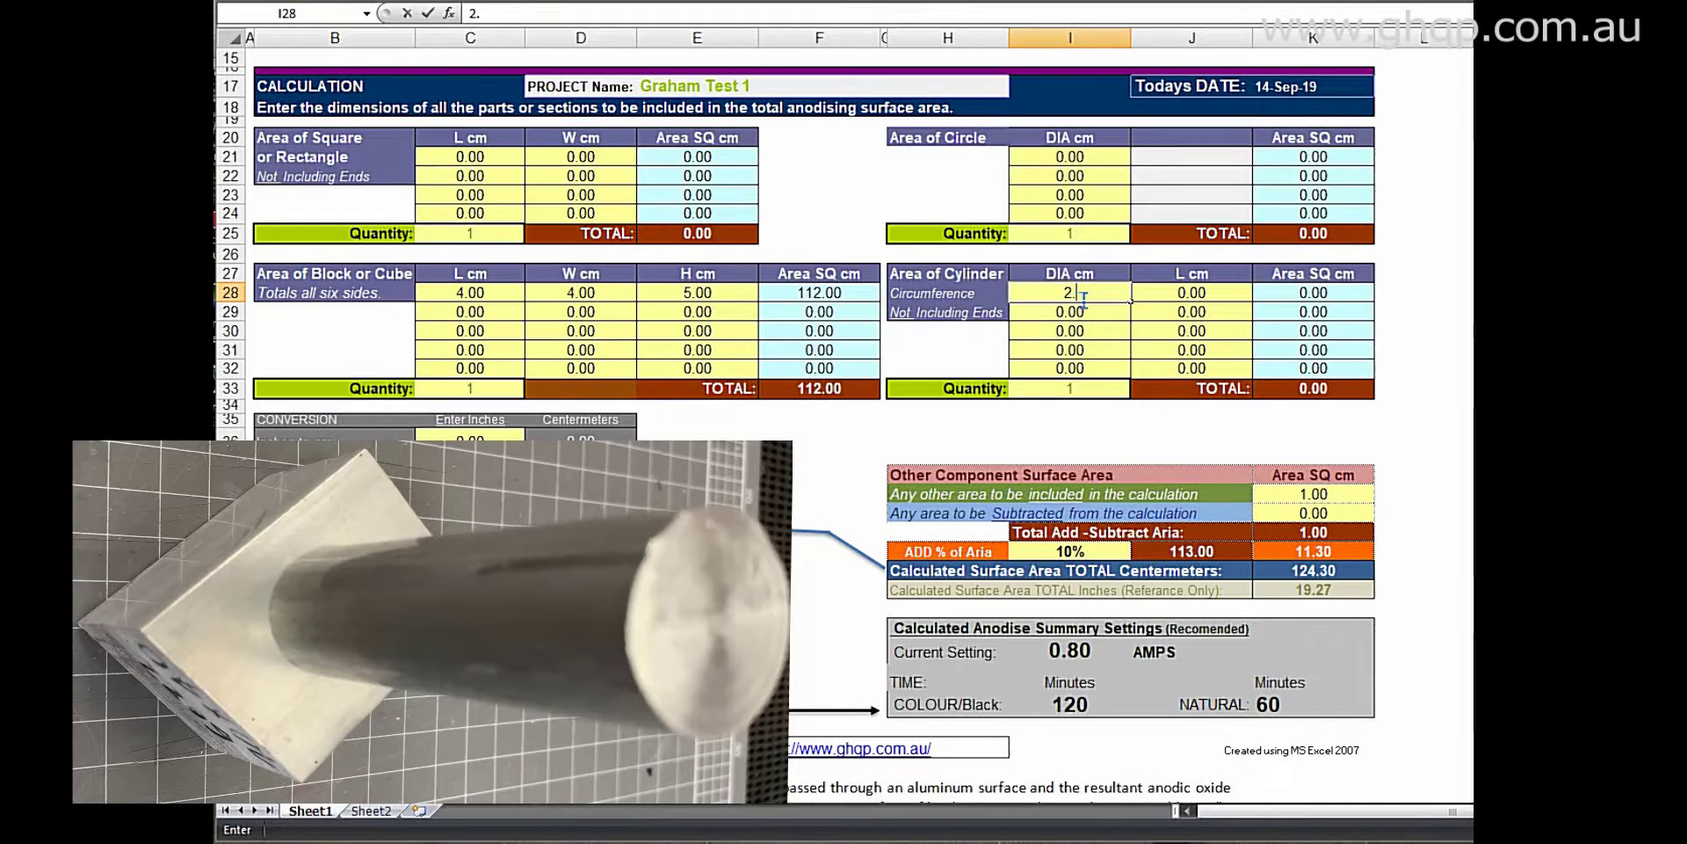
text(5)
click(1162, 294)
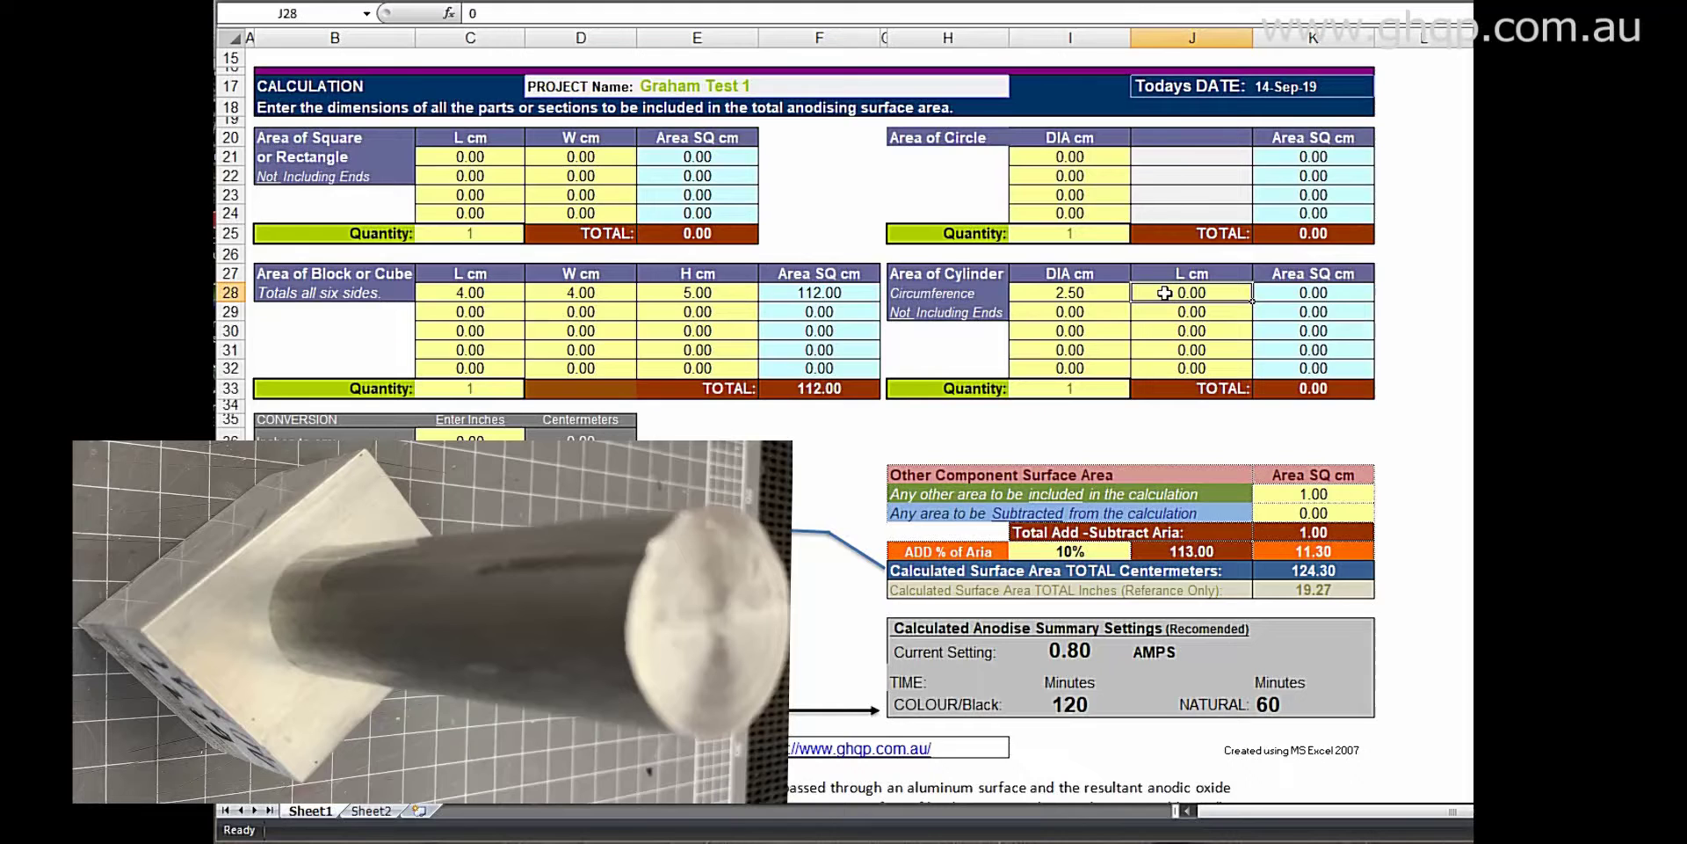
text(7)
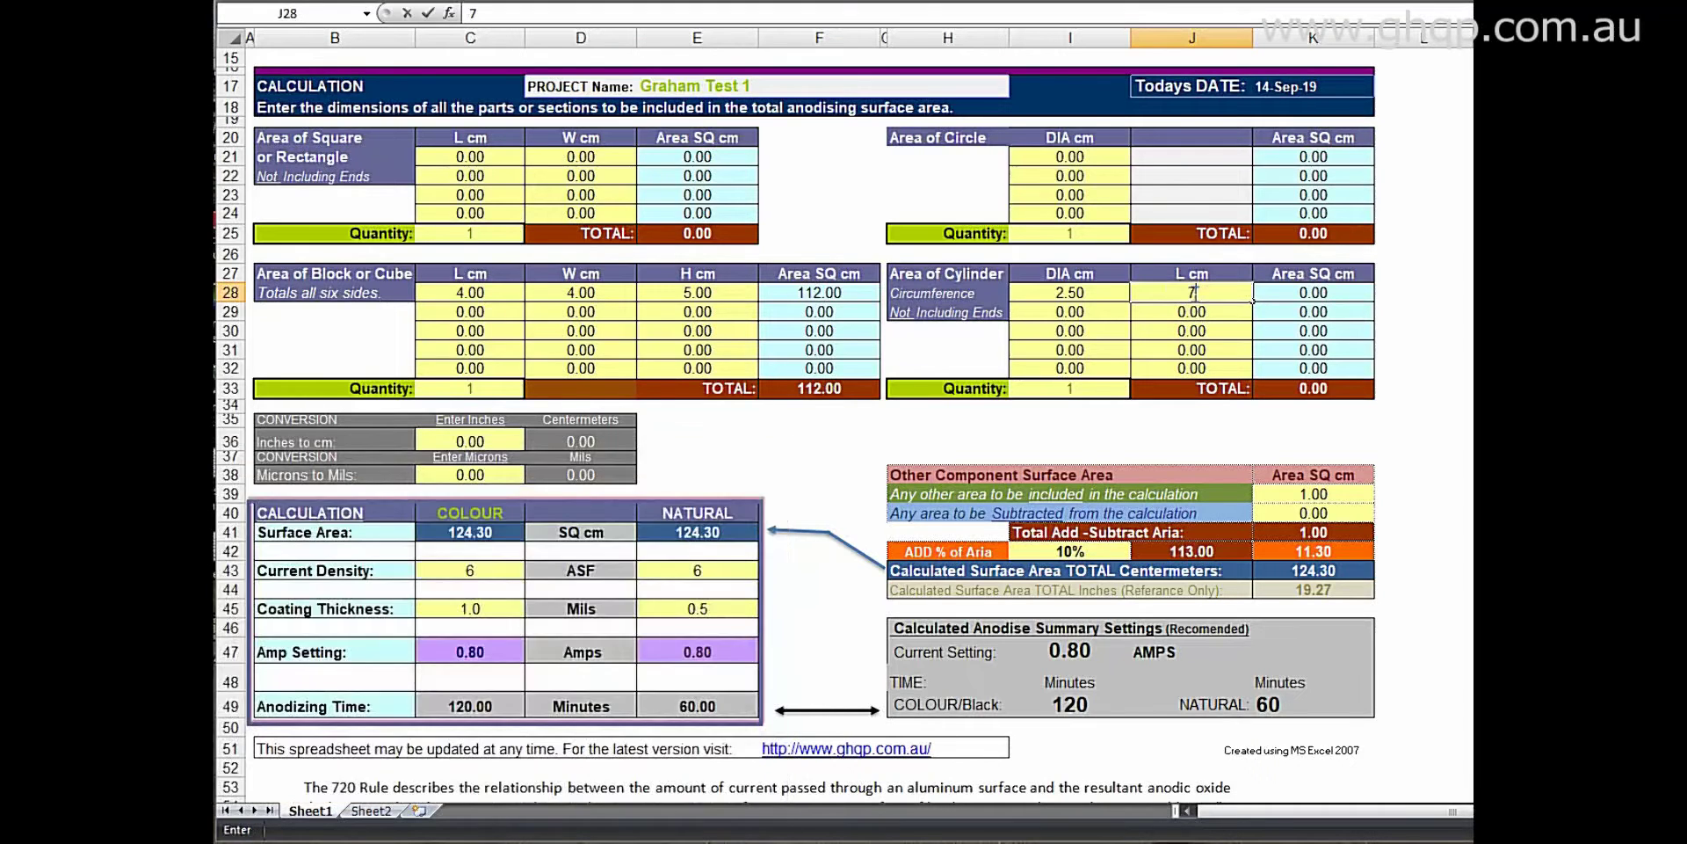
click(1277, 300)
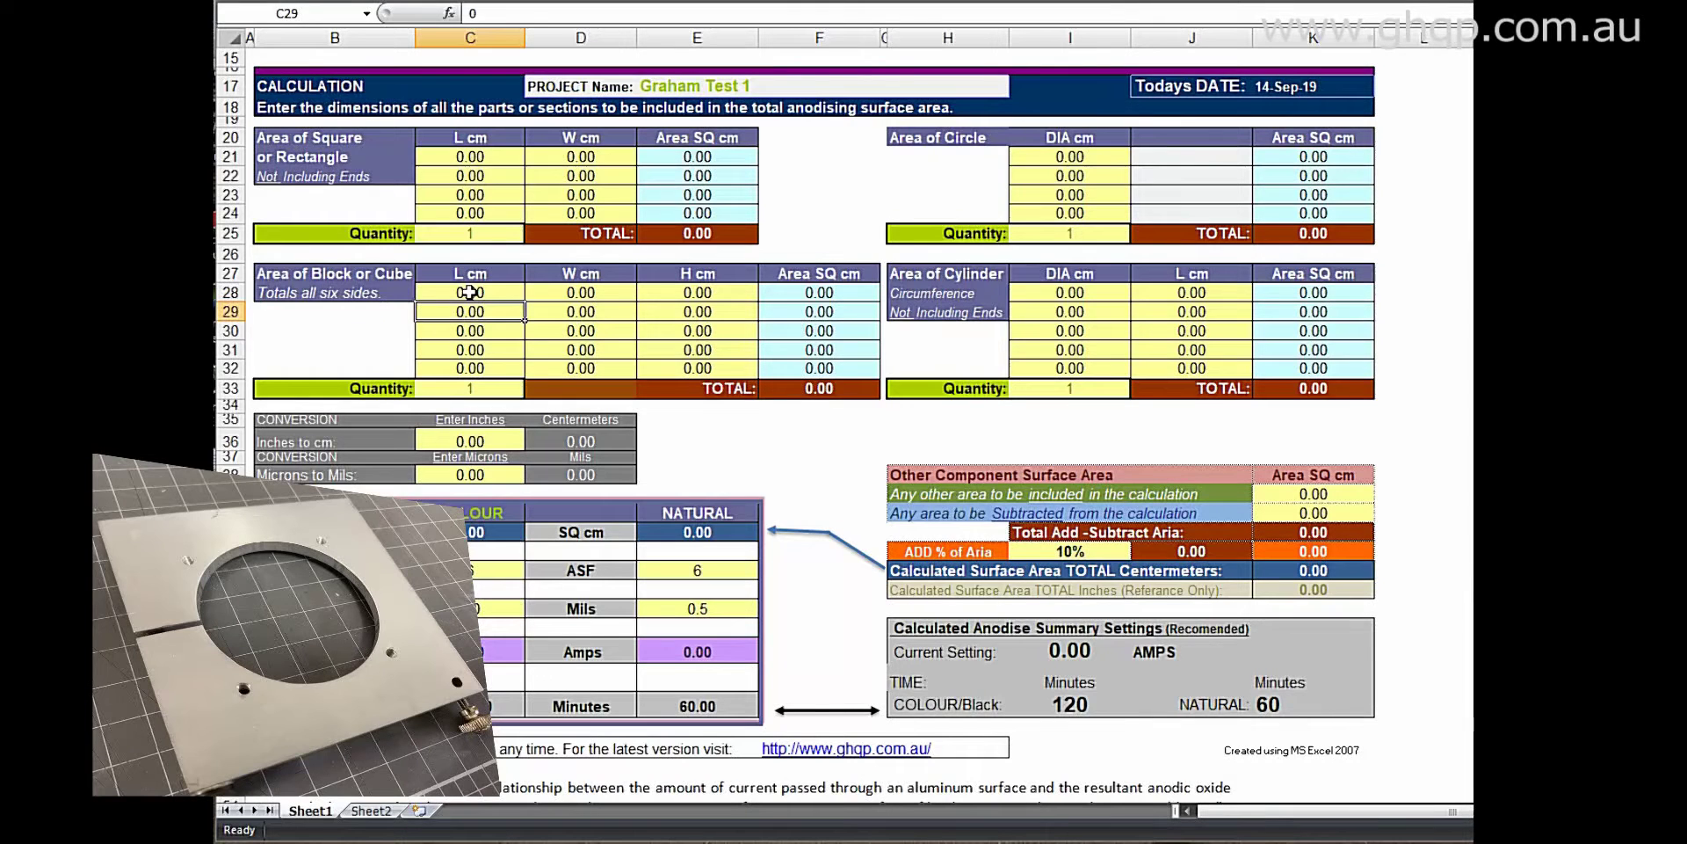
- Enter the plate's dimensions as 8 cm long, 8 cm wide and 1 cm high in the Block or Cube table
click(478, 292)
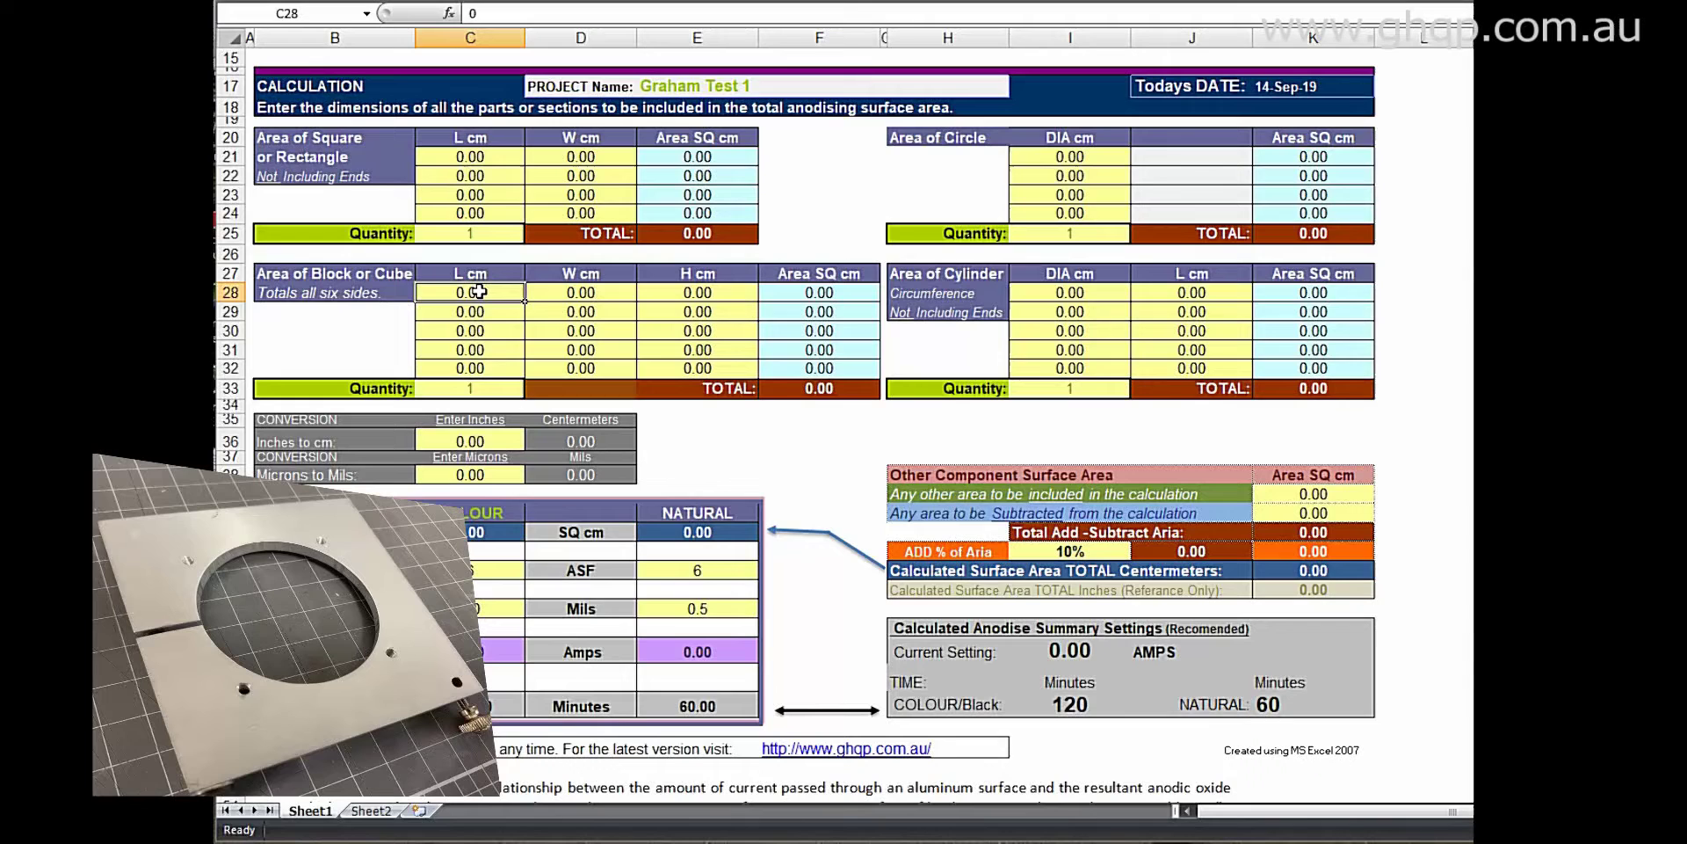
text(8)
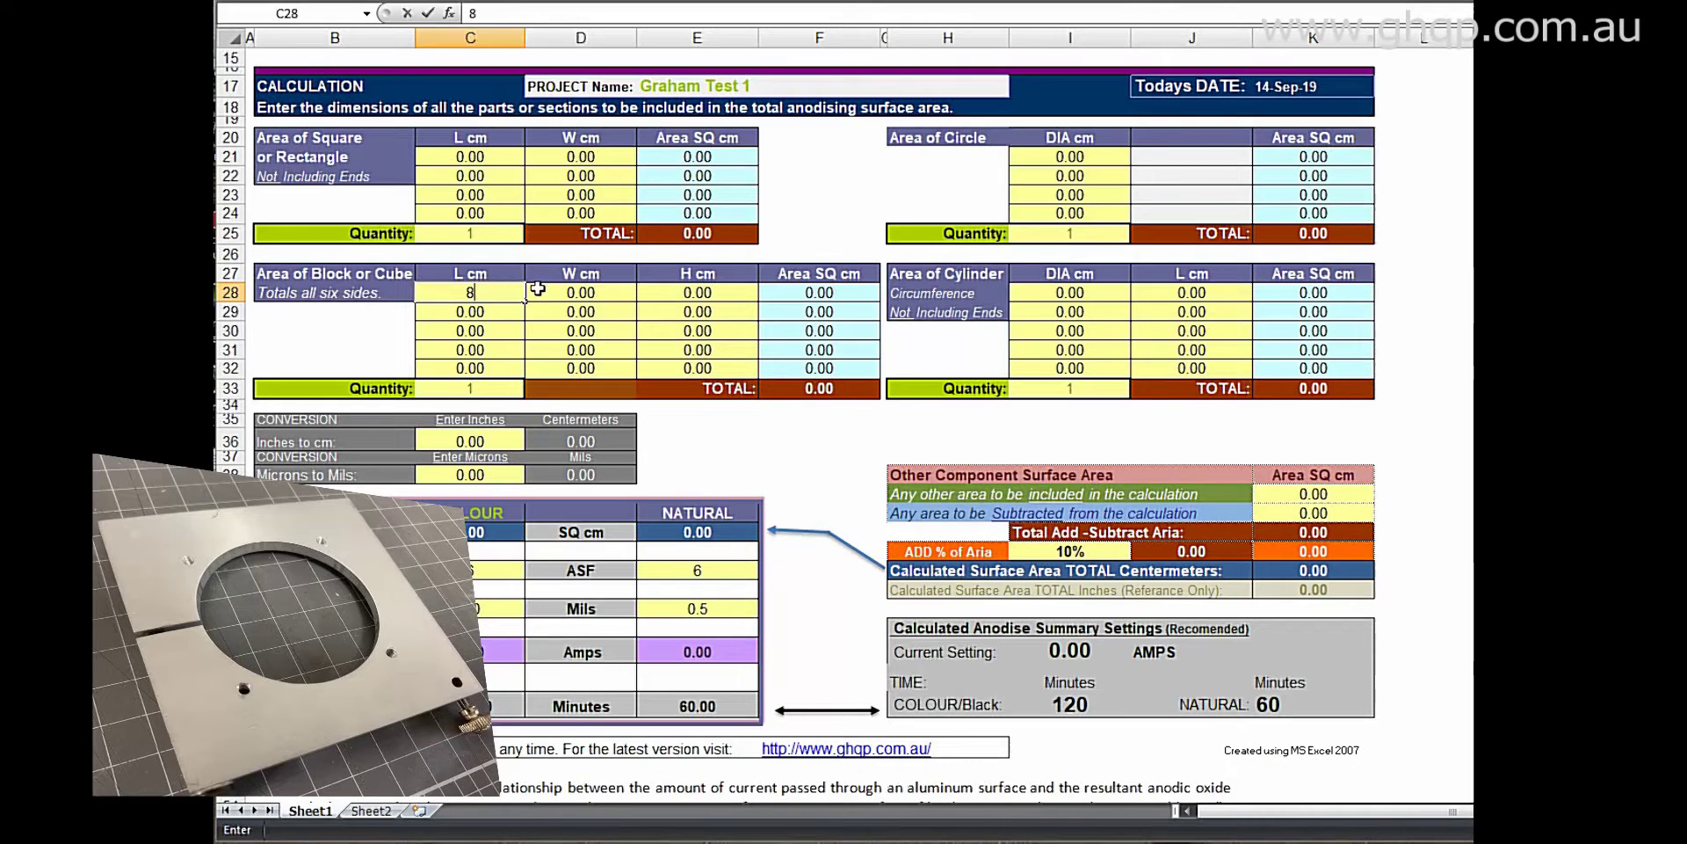
key(Tab)
text(8)
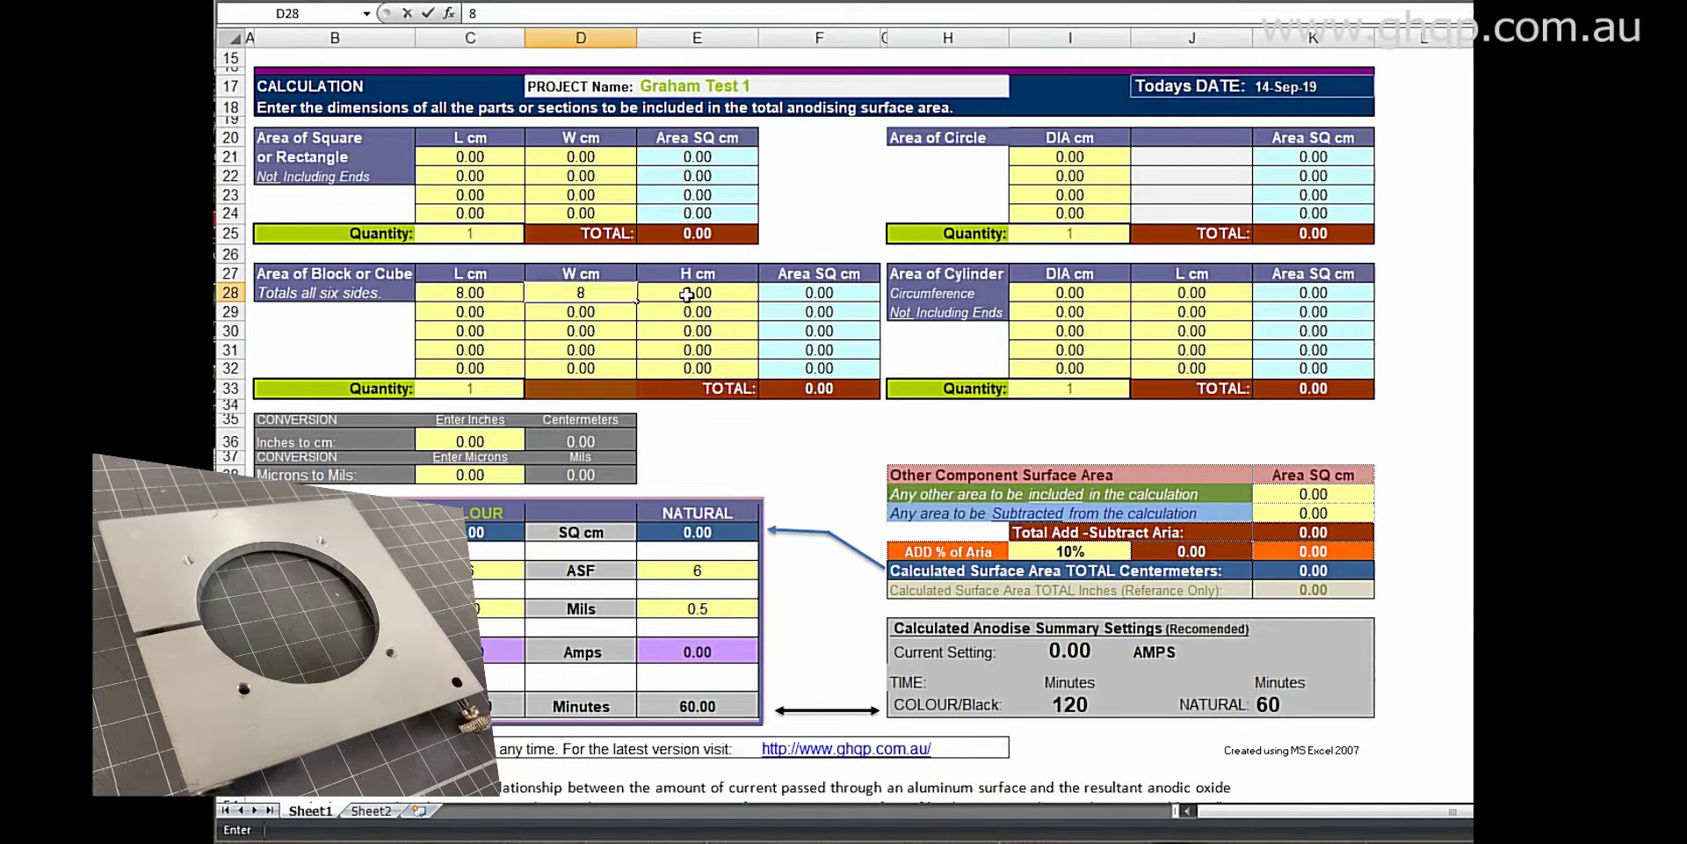
key(Tab)
text(1)
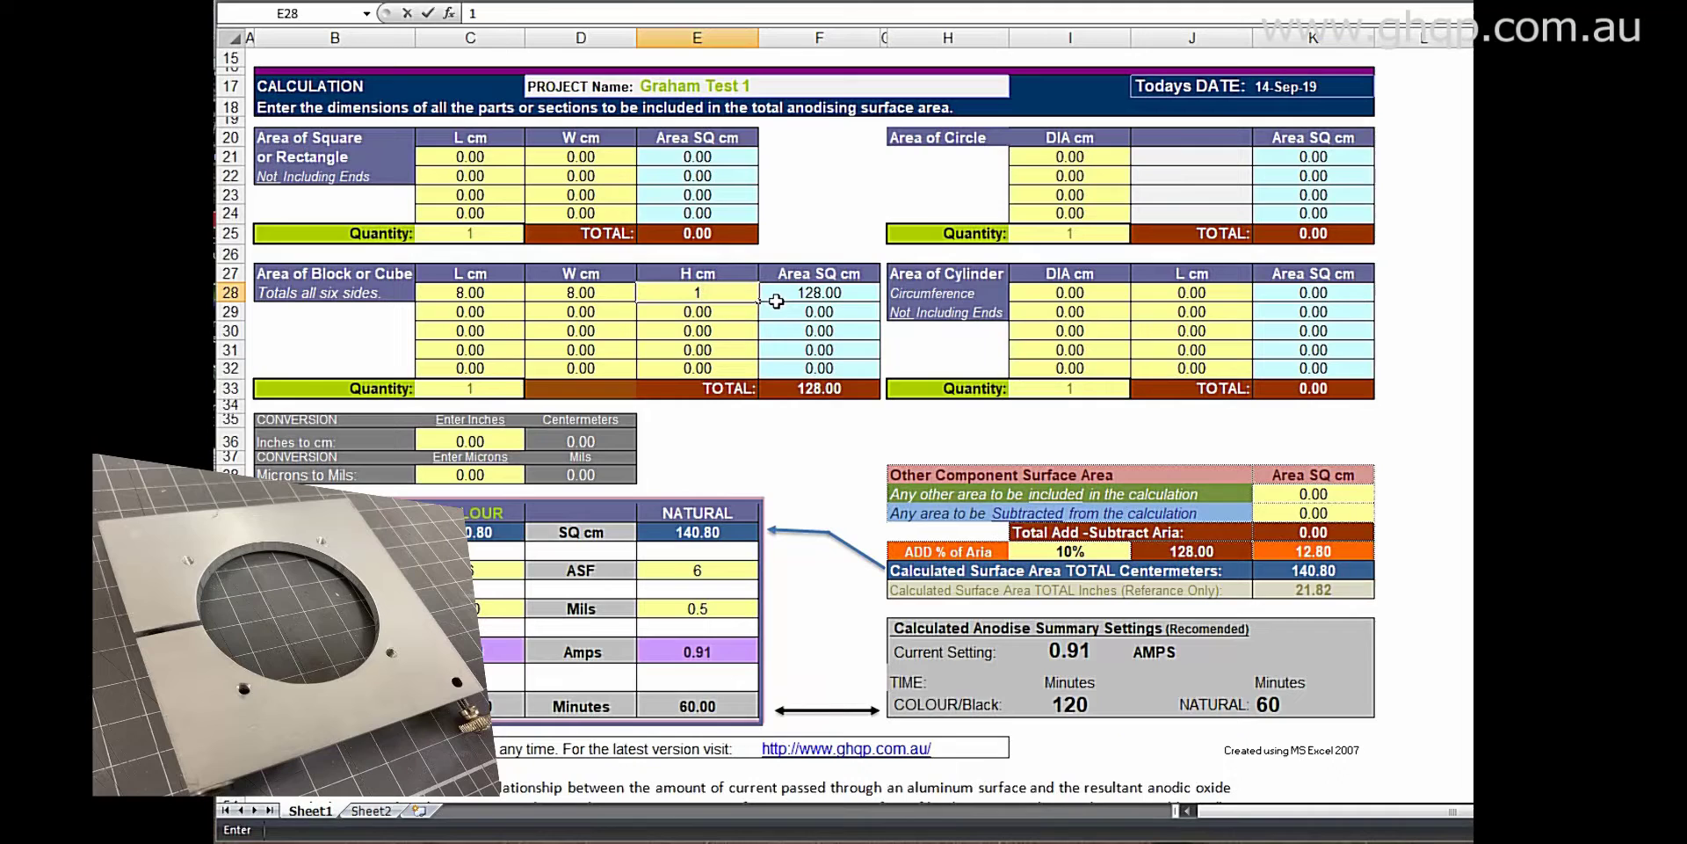
click(778, 311)
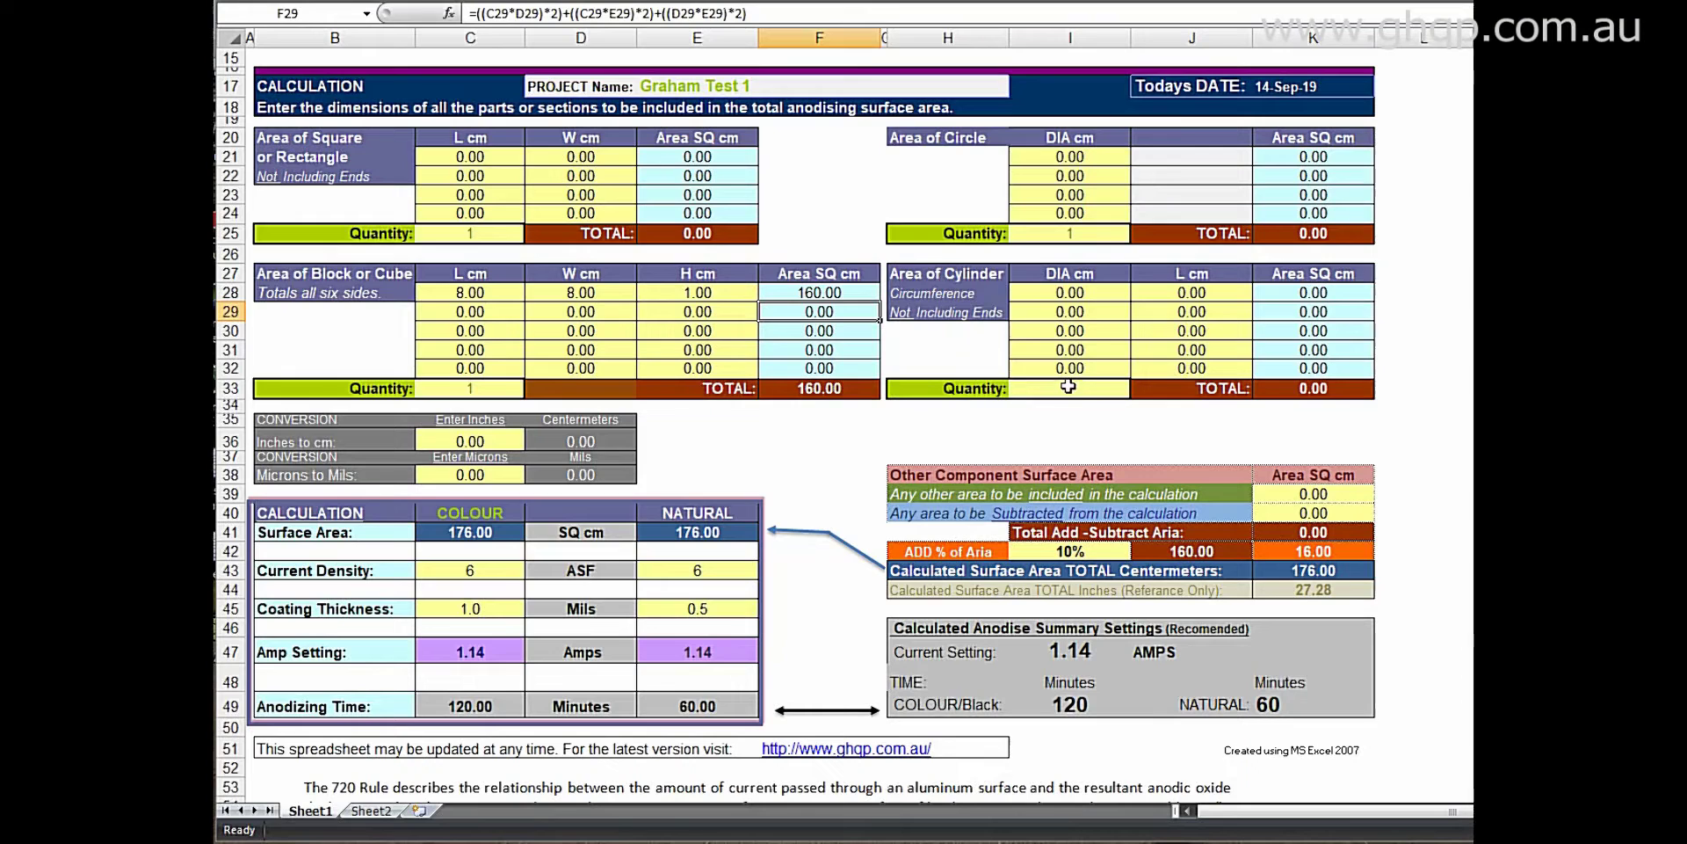
- Enter the plate's round hole as a cylinder of 2.5 cm diameter and 1 cm length in the Area of Cylinder table
click(1069, 293)
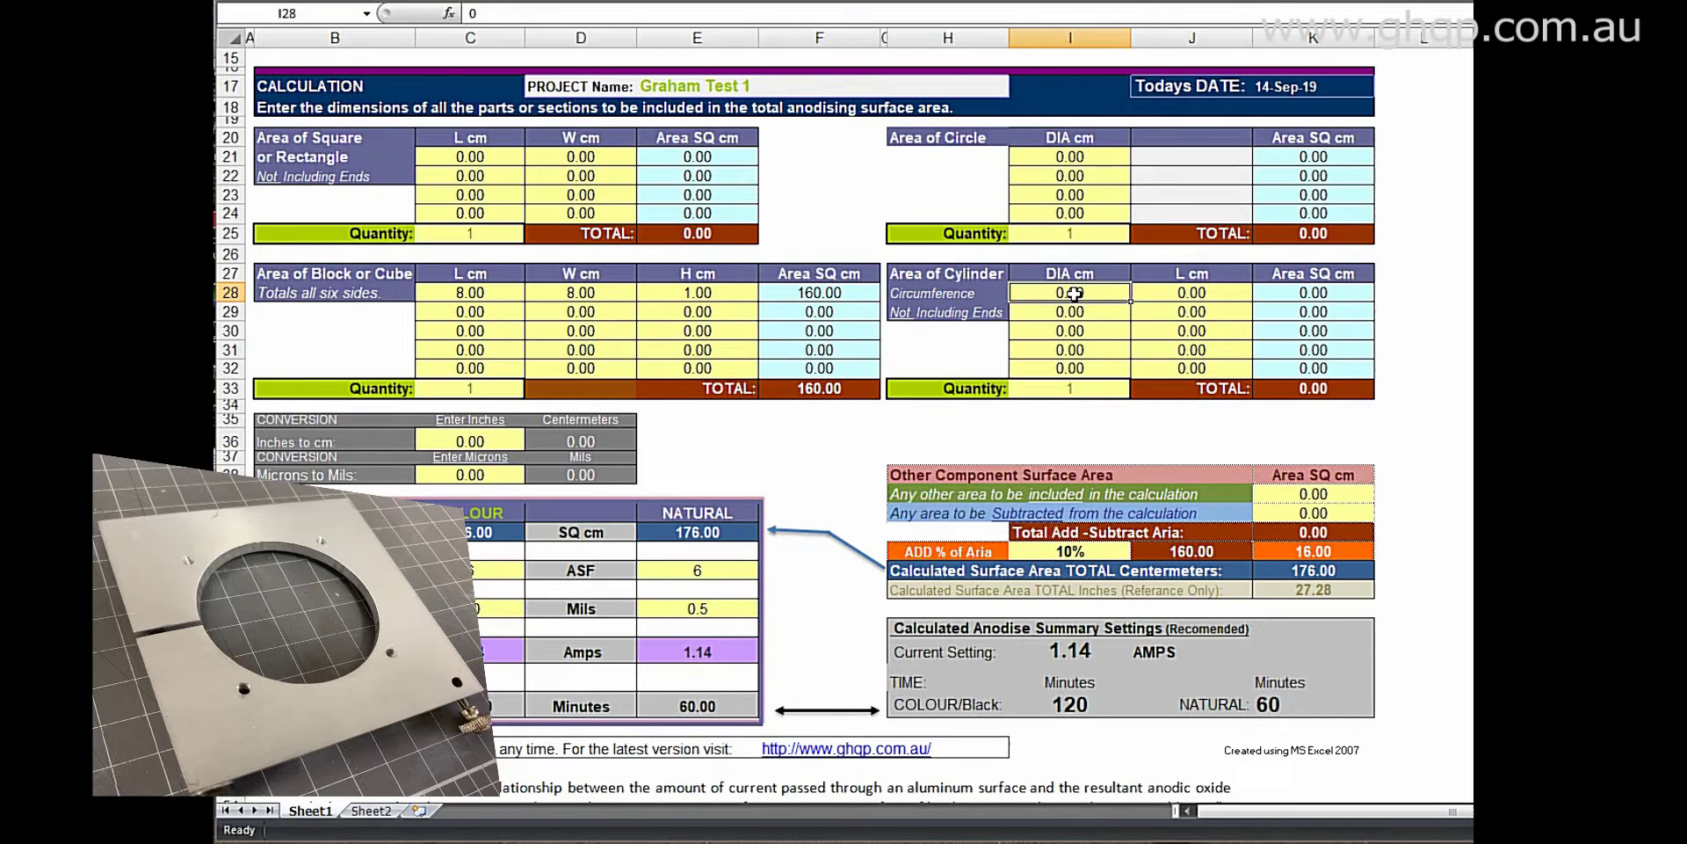
text(2)
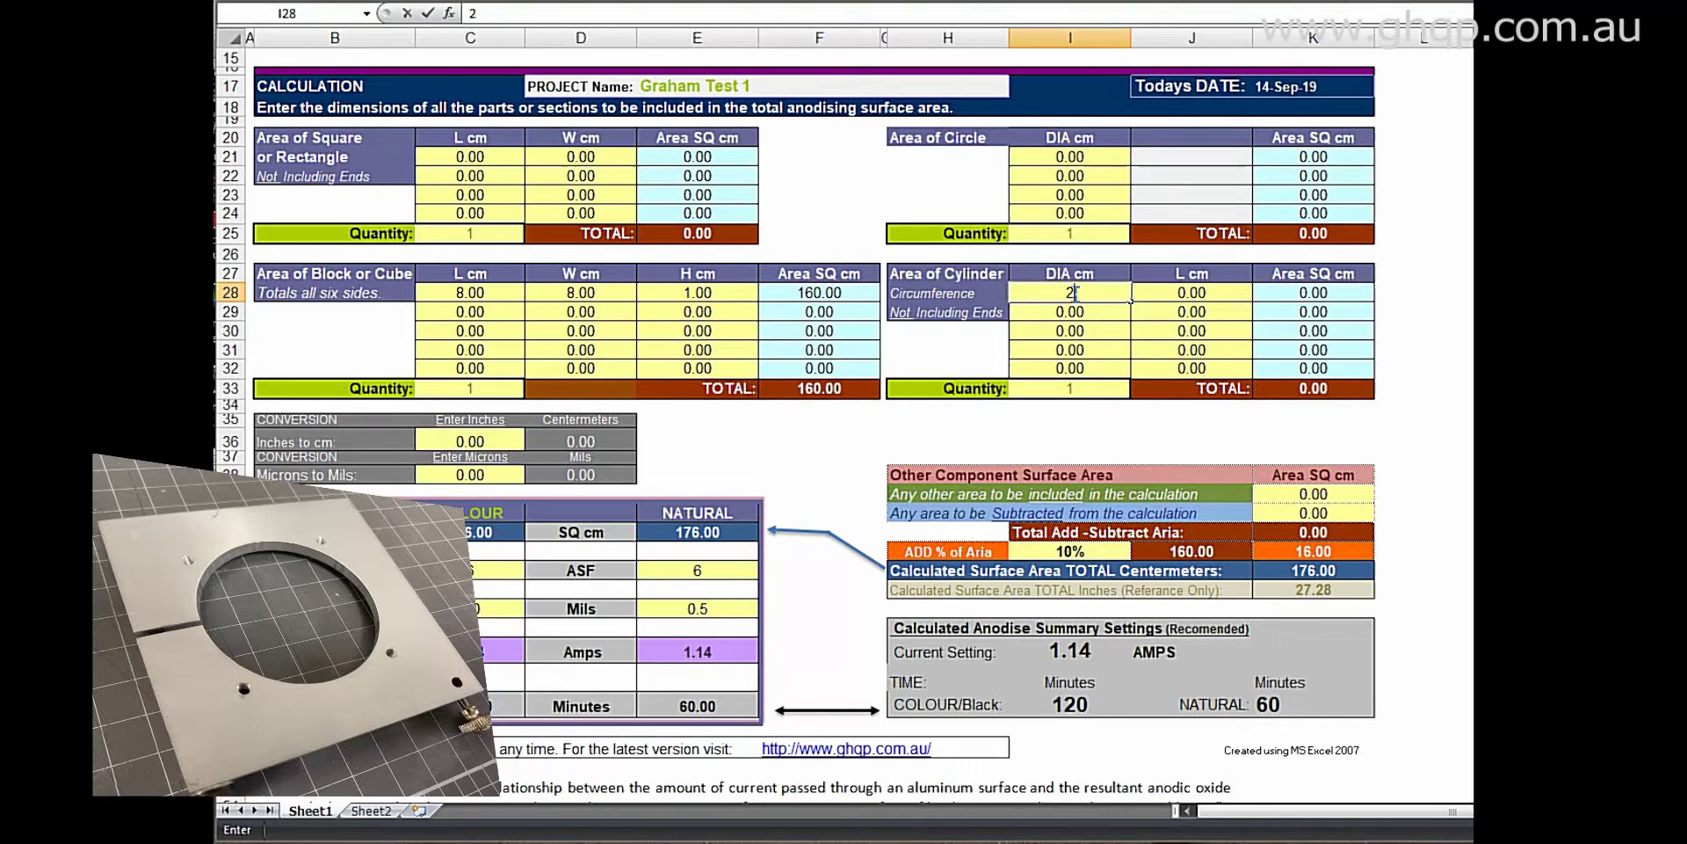
text(.5)
click(1152, 296)
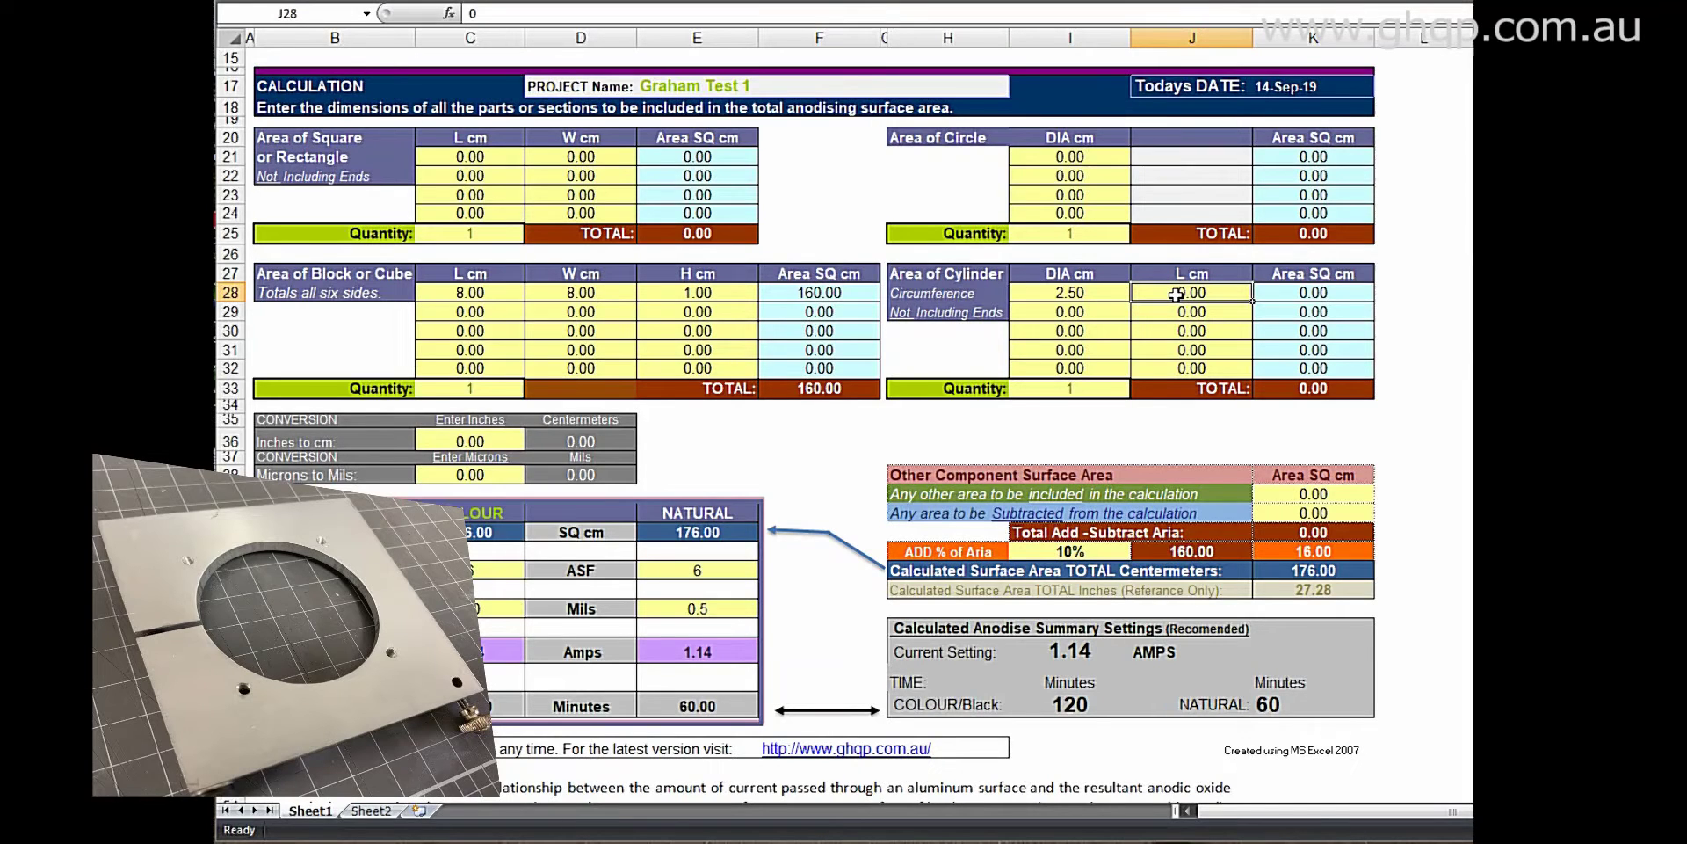
text(1)
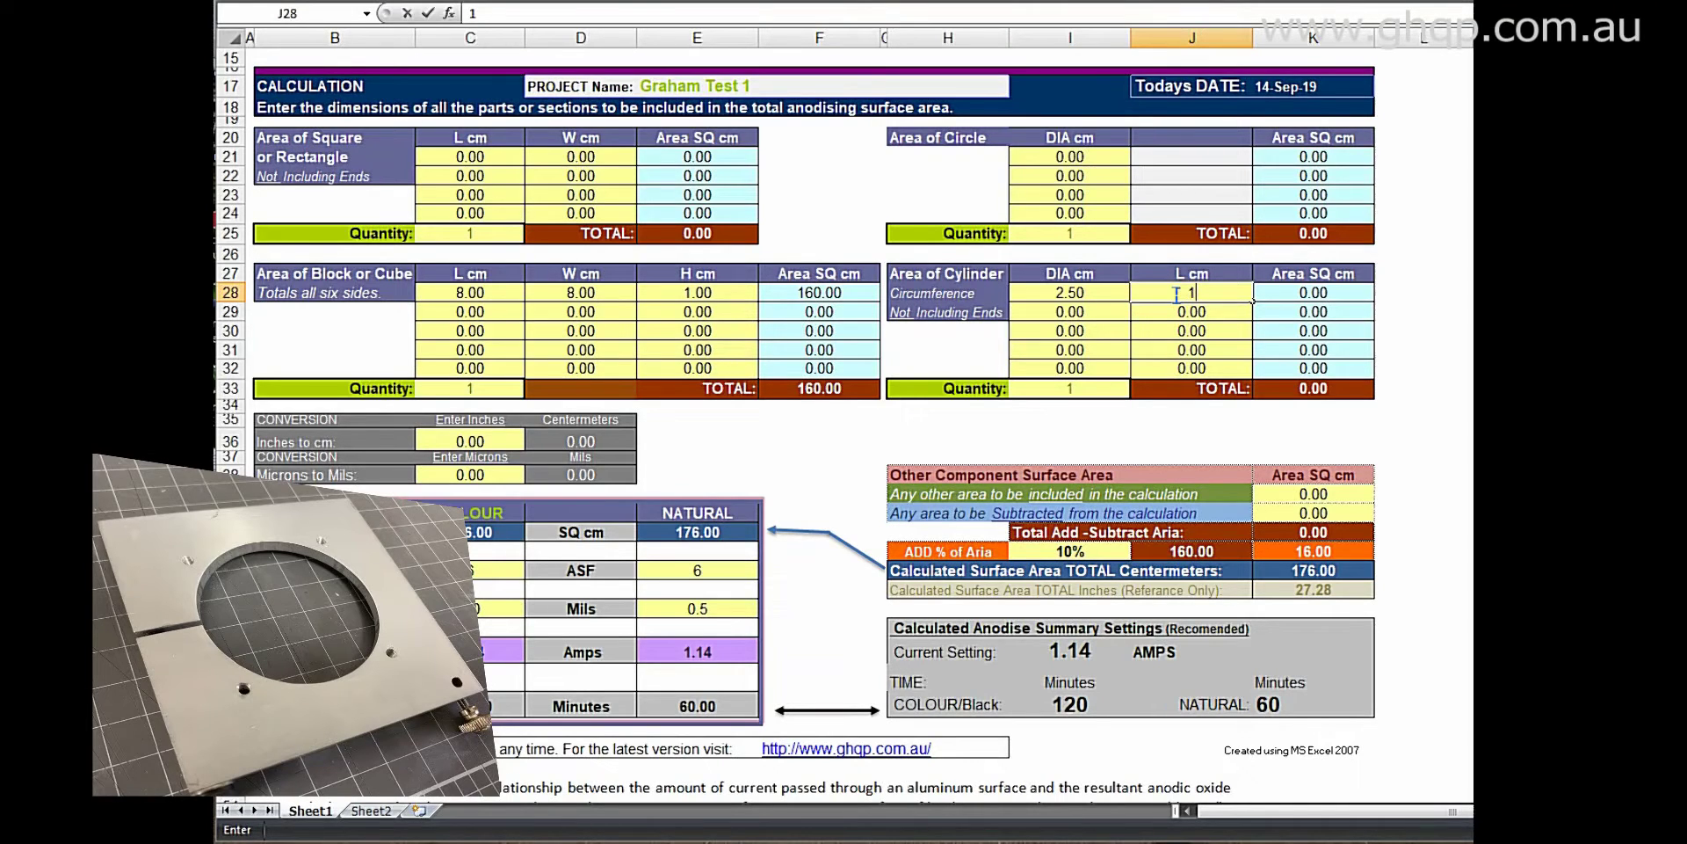
text(.0)
click(1193, 314)
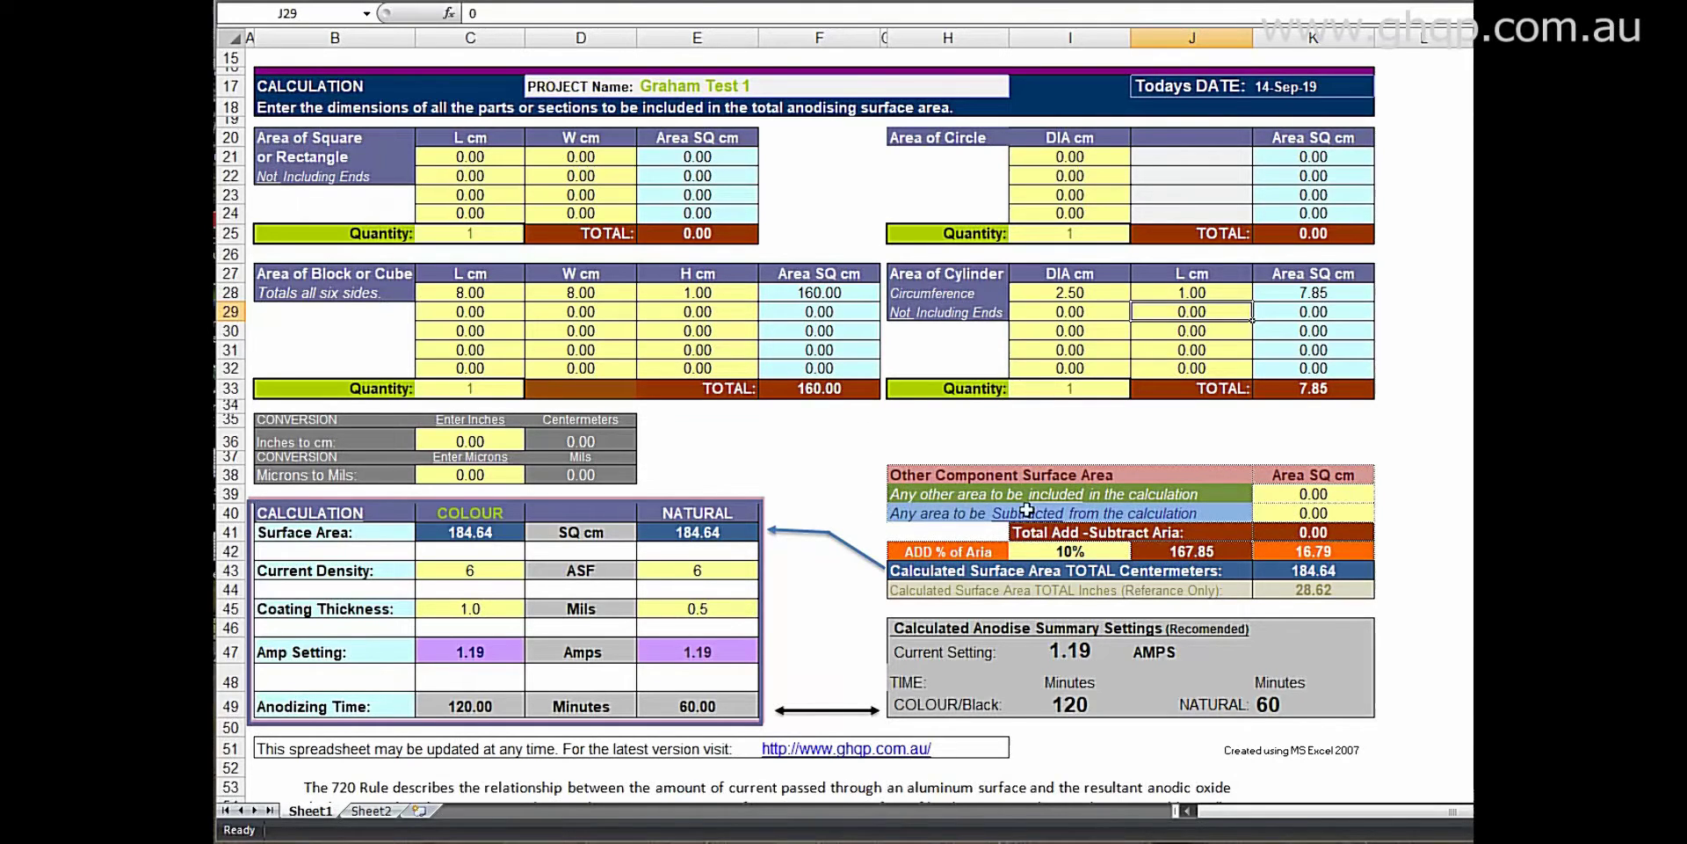
- Set the area to be subtracted from the calculation to 7.85 sq cm under Other Component Surface Area
click(1310, 513)
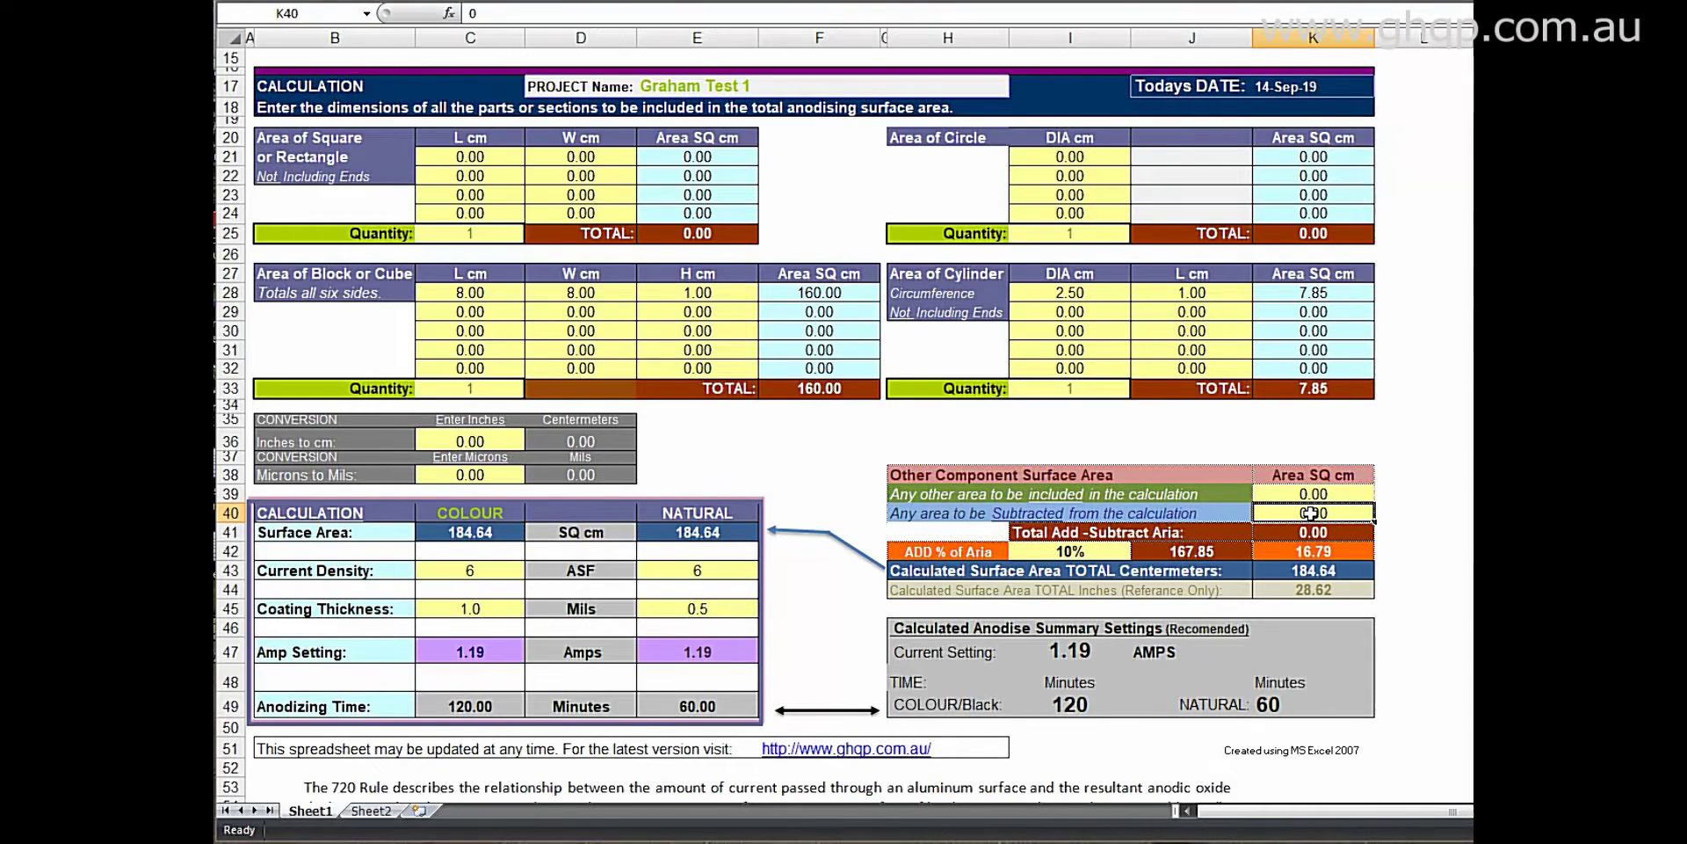
text(7)
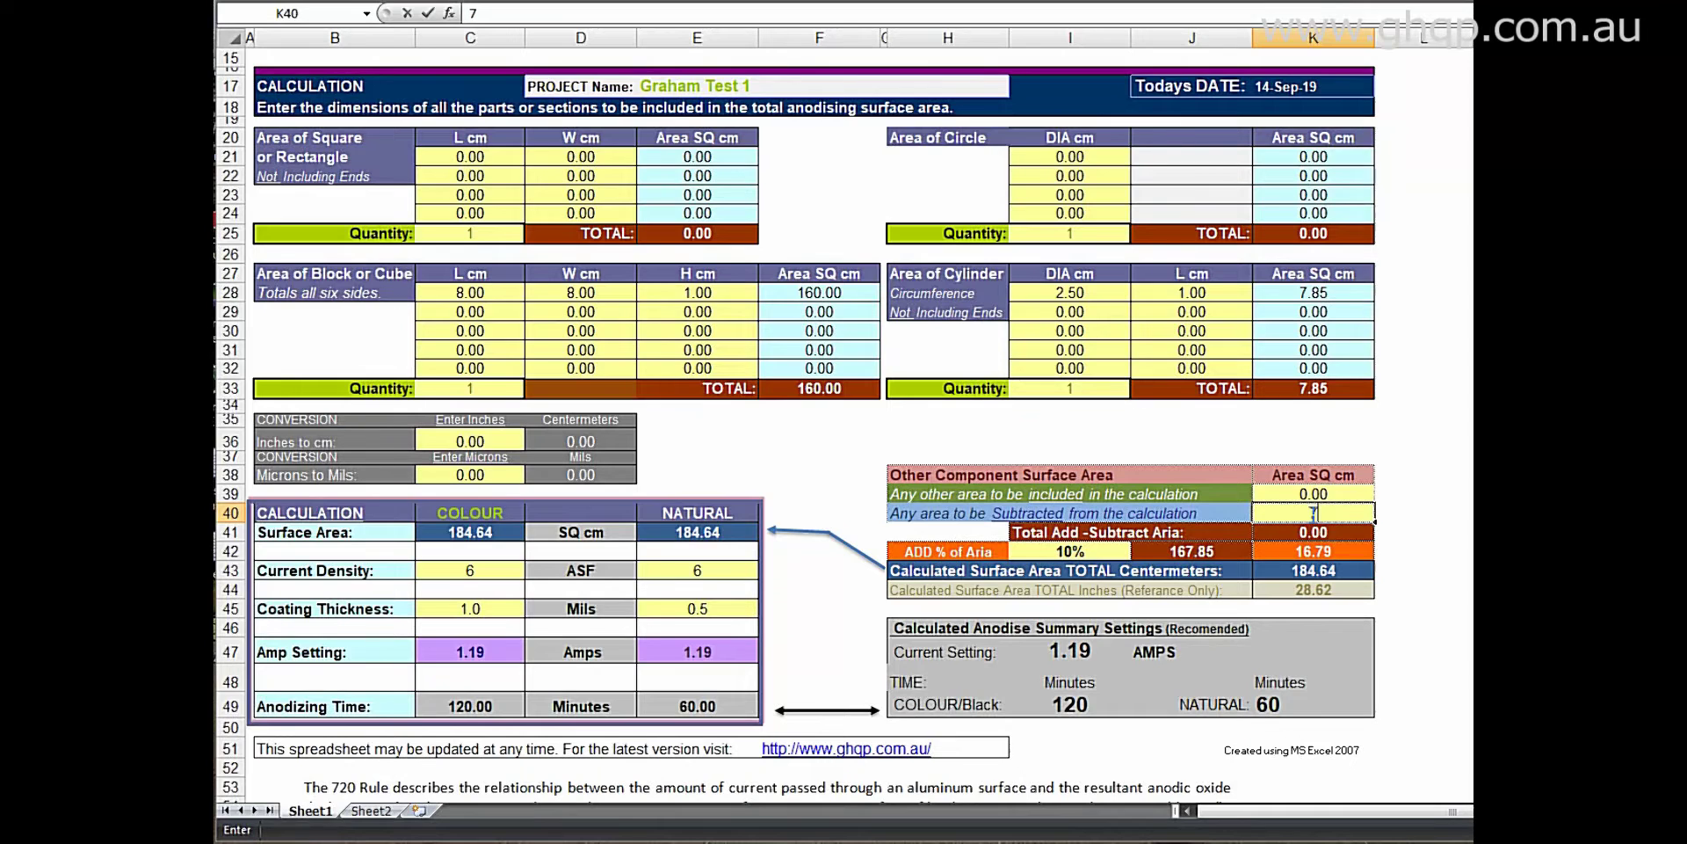
text(.85)
click(1364, 494)
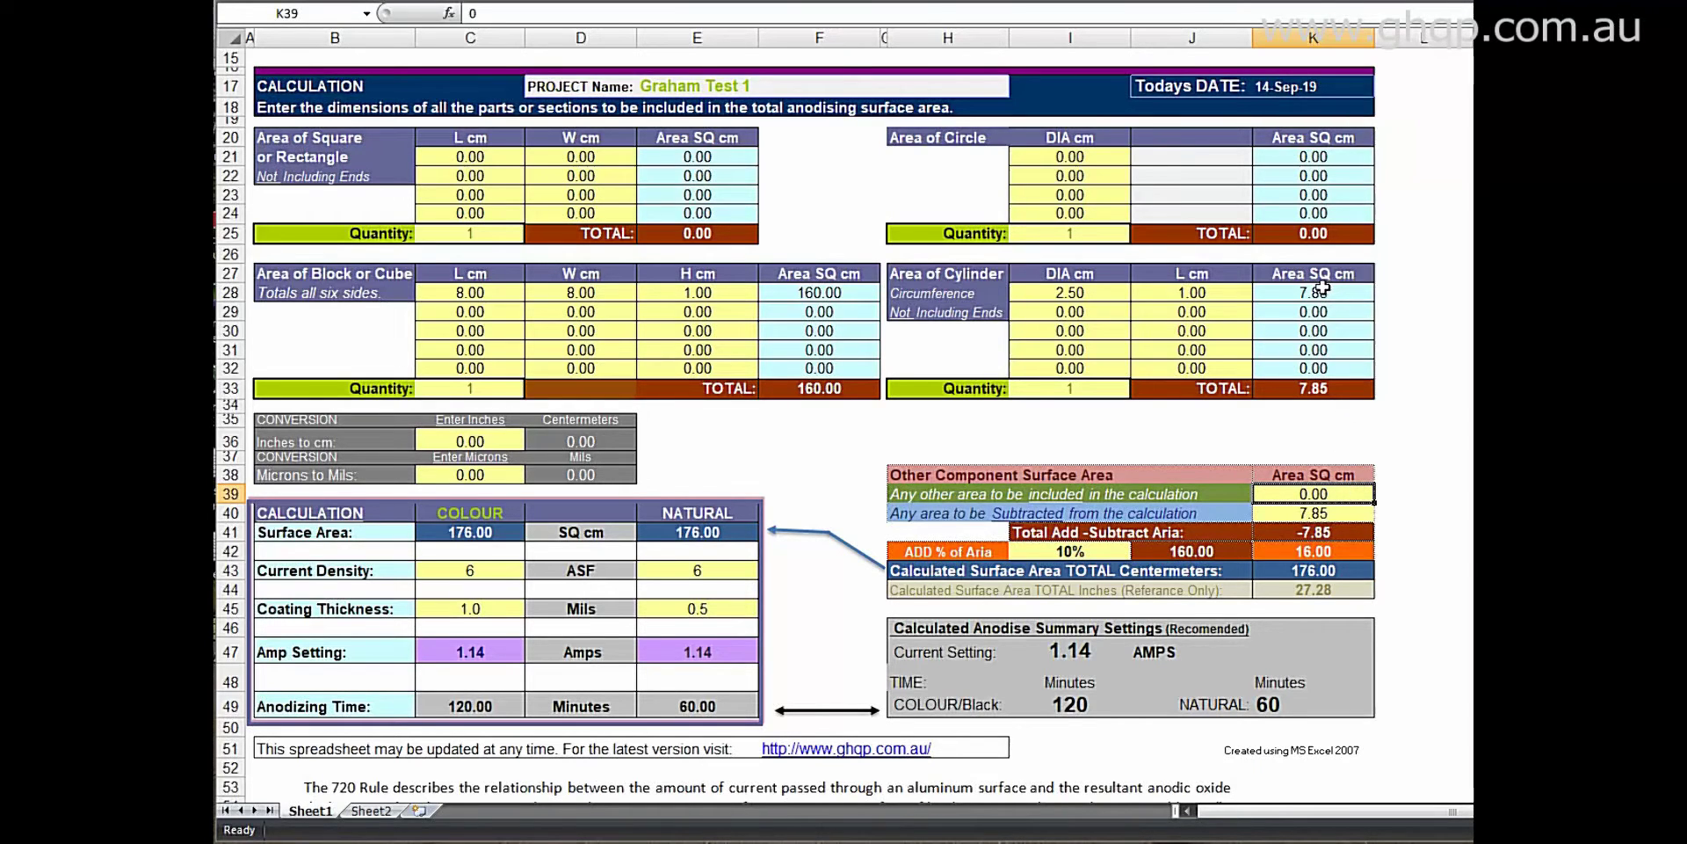
- Clear the round hole's diameter and length from the first row of the Area of Cylinder table
click(1071, 292)
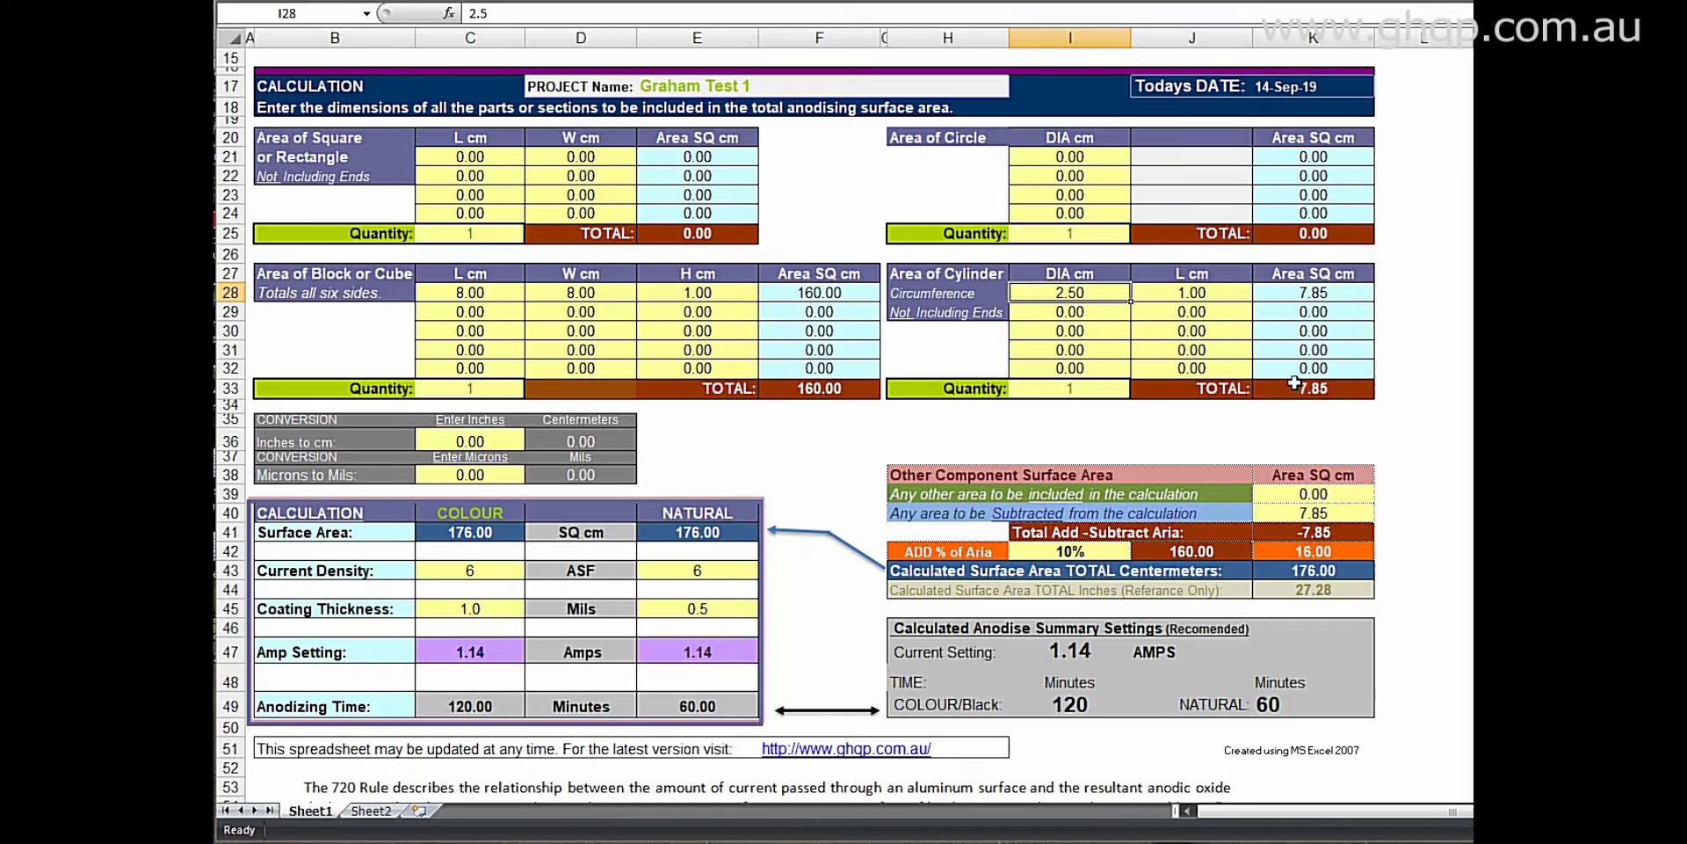
key(Delete)
click(1179, 292)
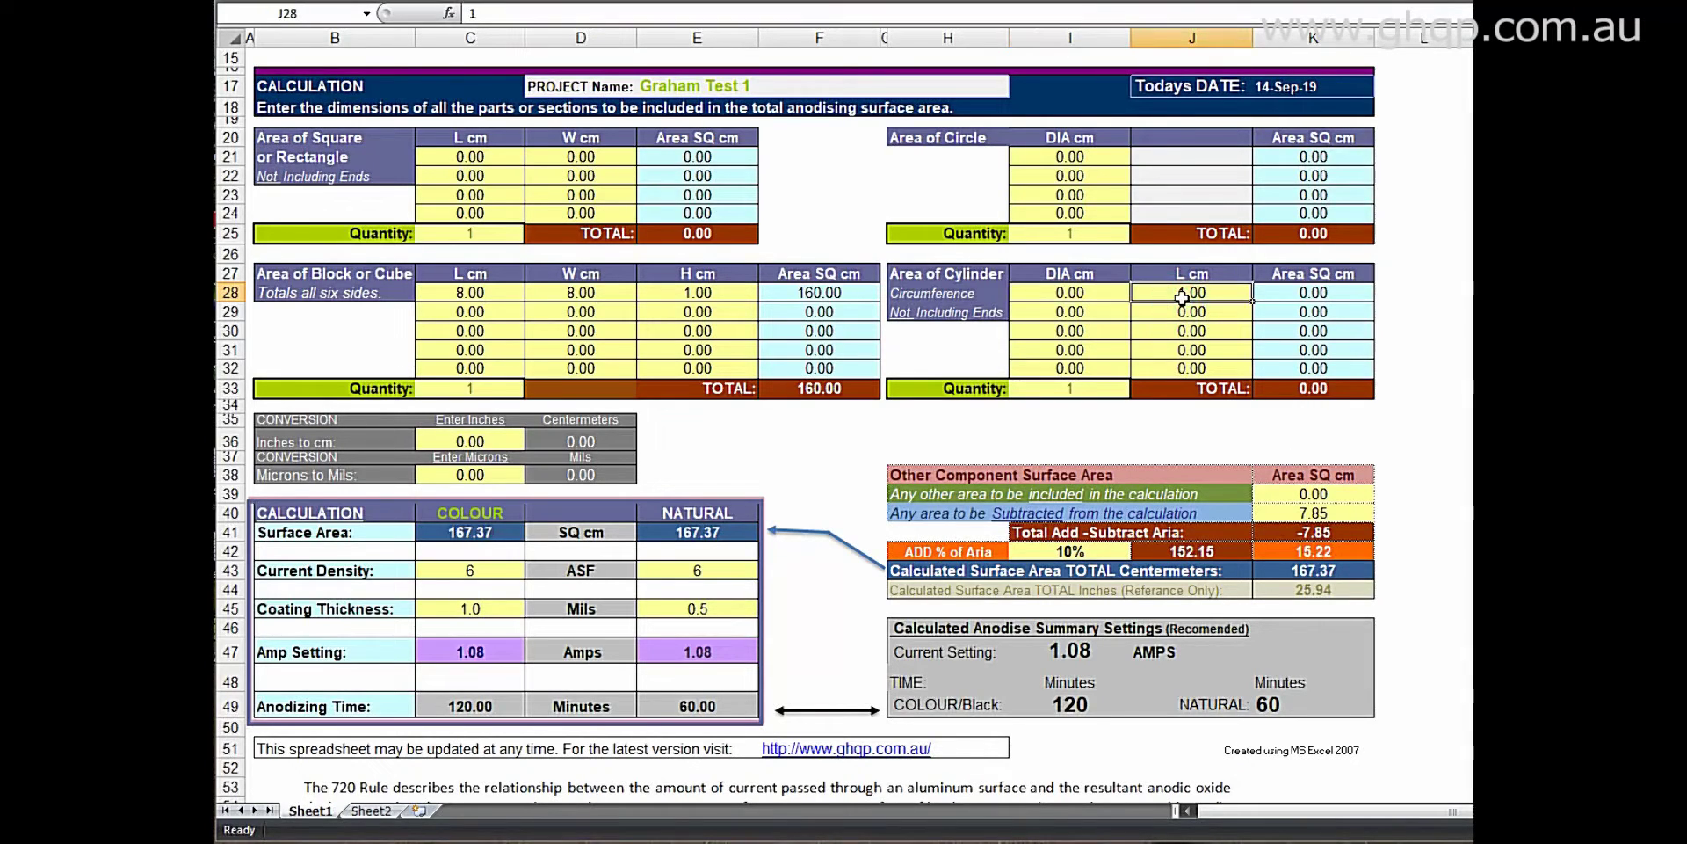
key(Delete)
click(1206, 315)
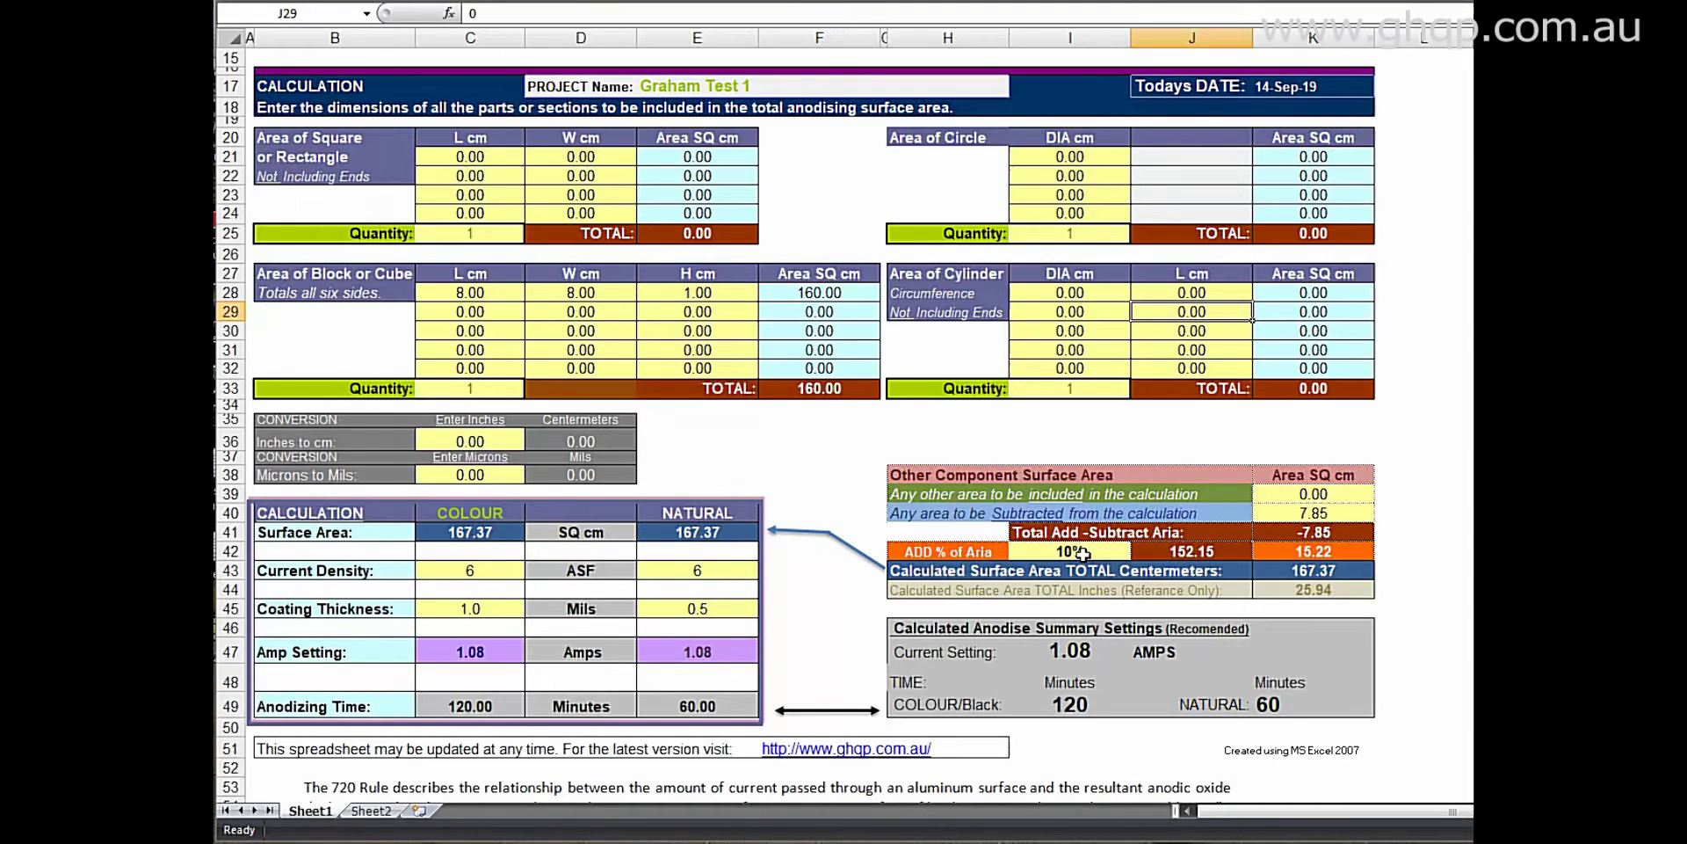
- Try a 0% added area in the Other Component Surface Area section and restore the percentage to 10%
click(1077, 553)
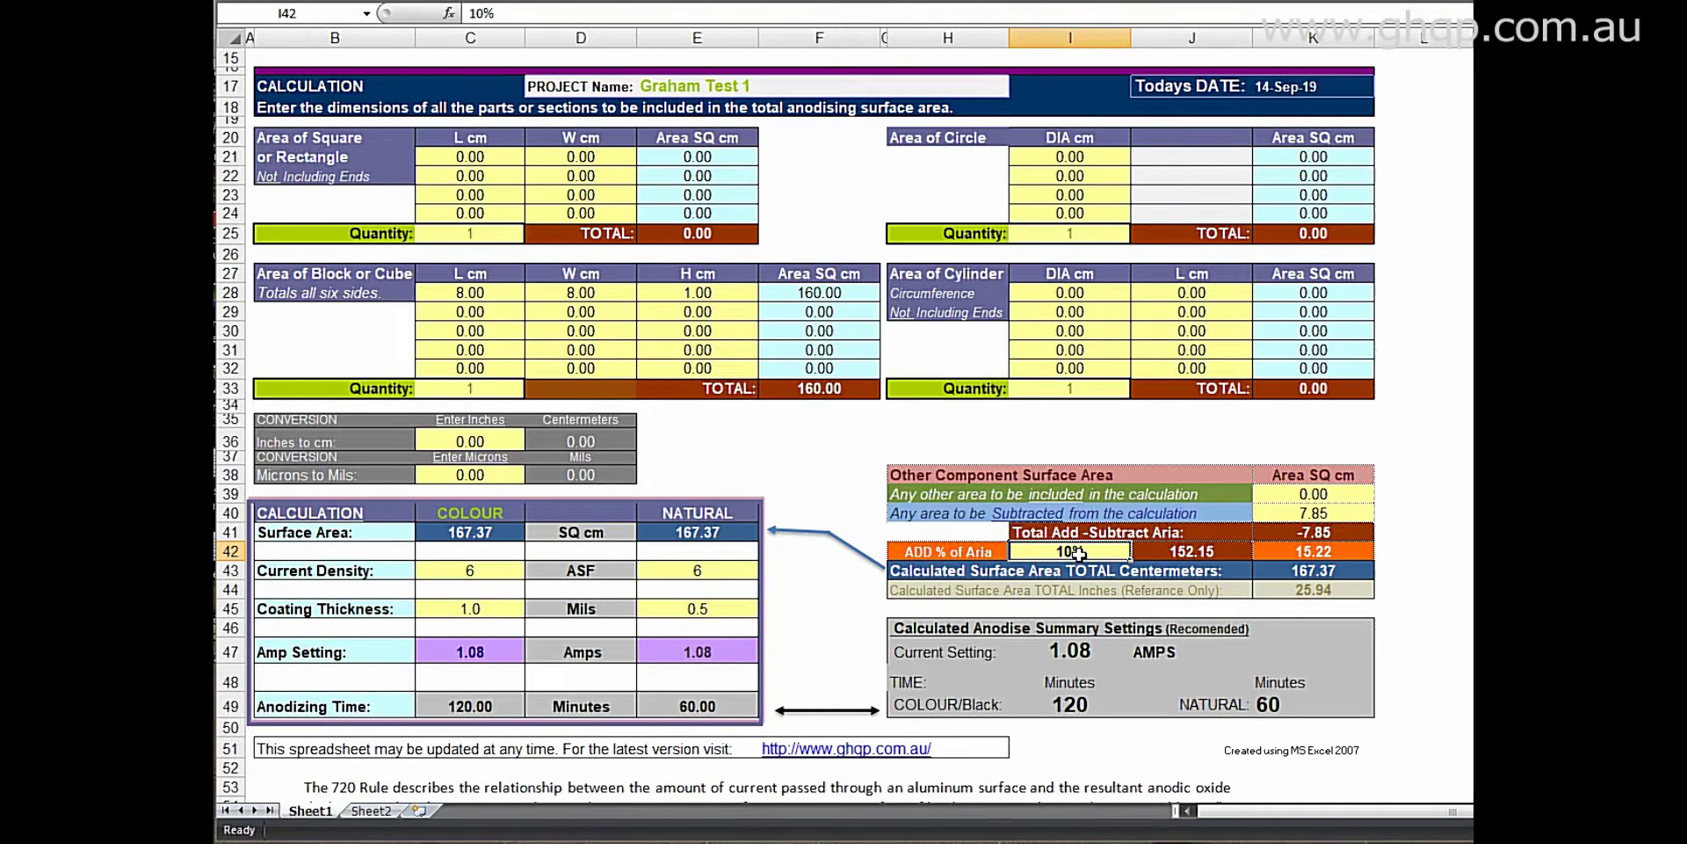
text(0)
click(1136, 557)
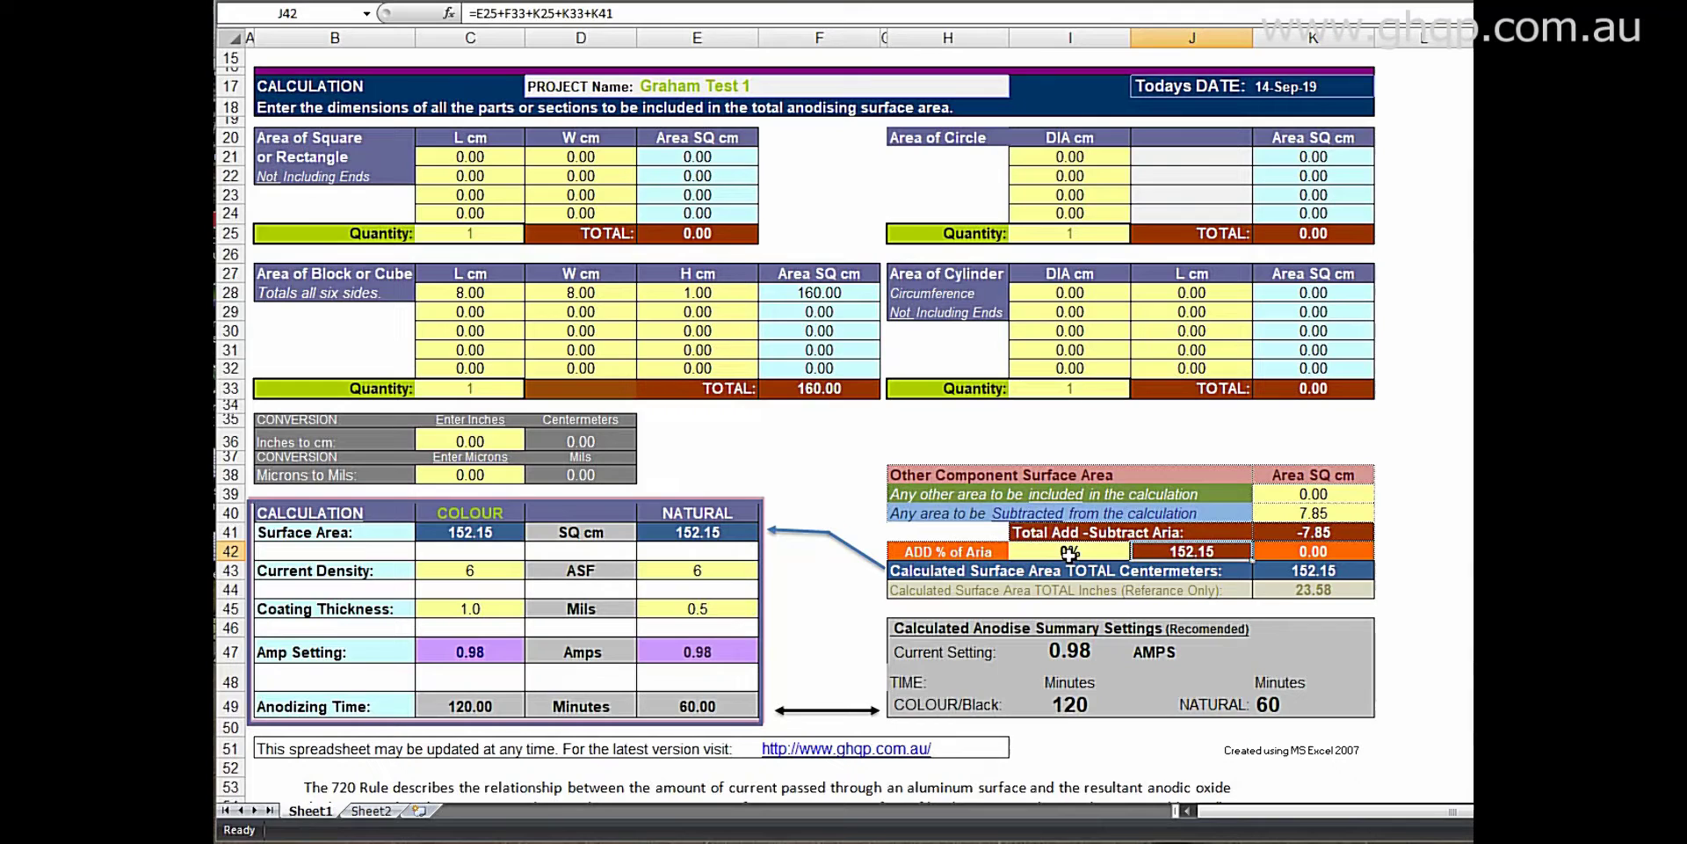
click(1070, 551)
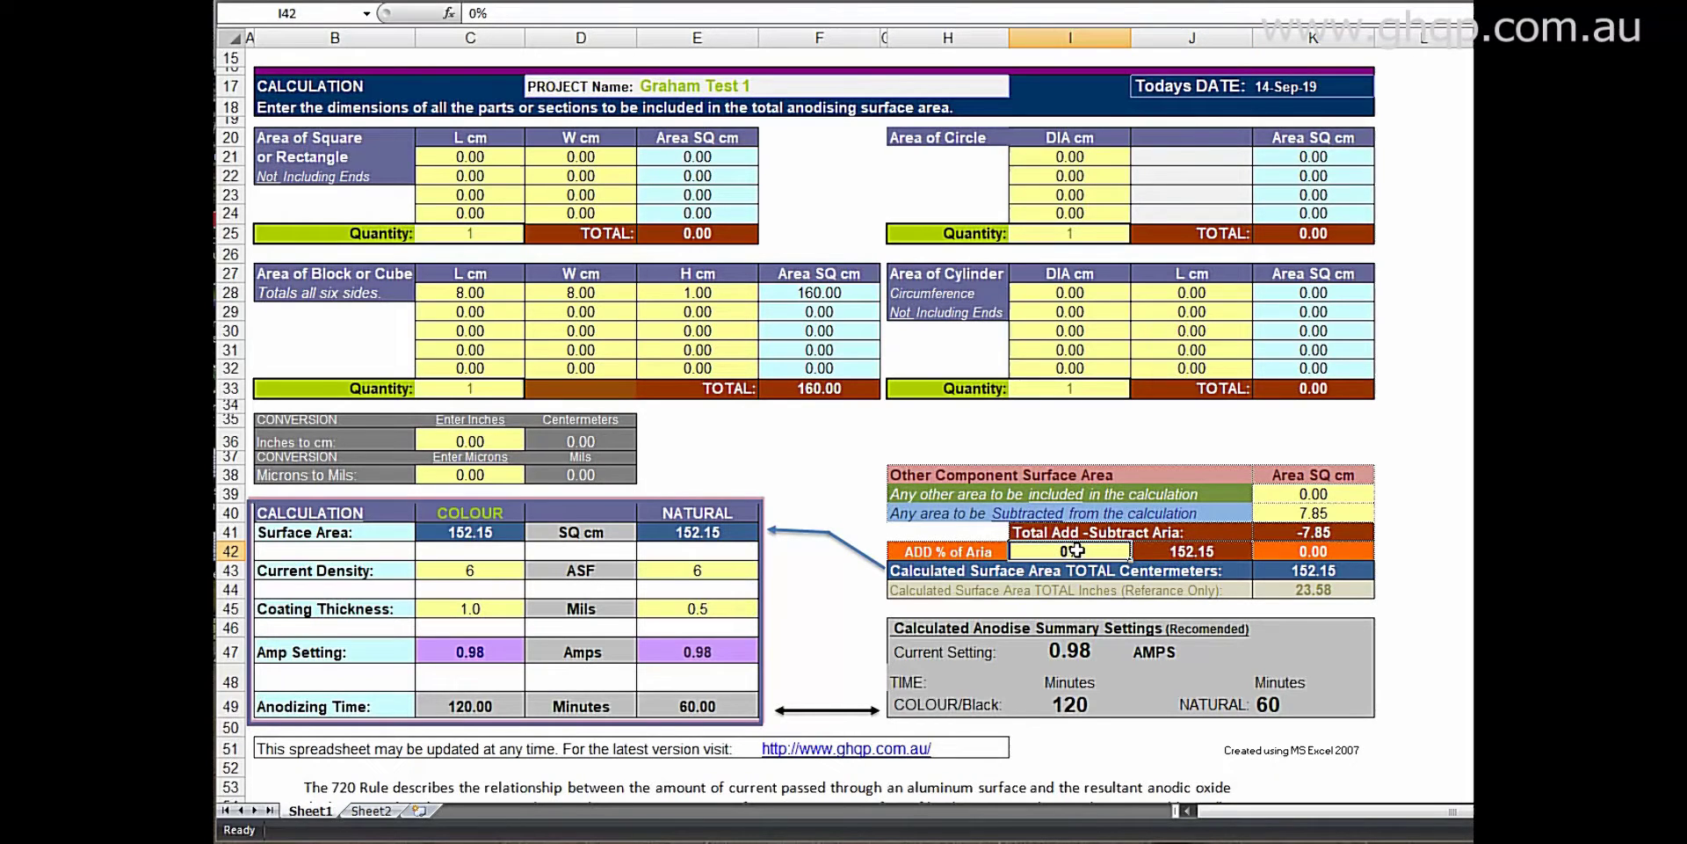
text(10)
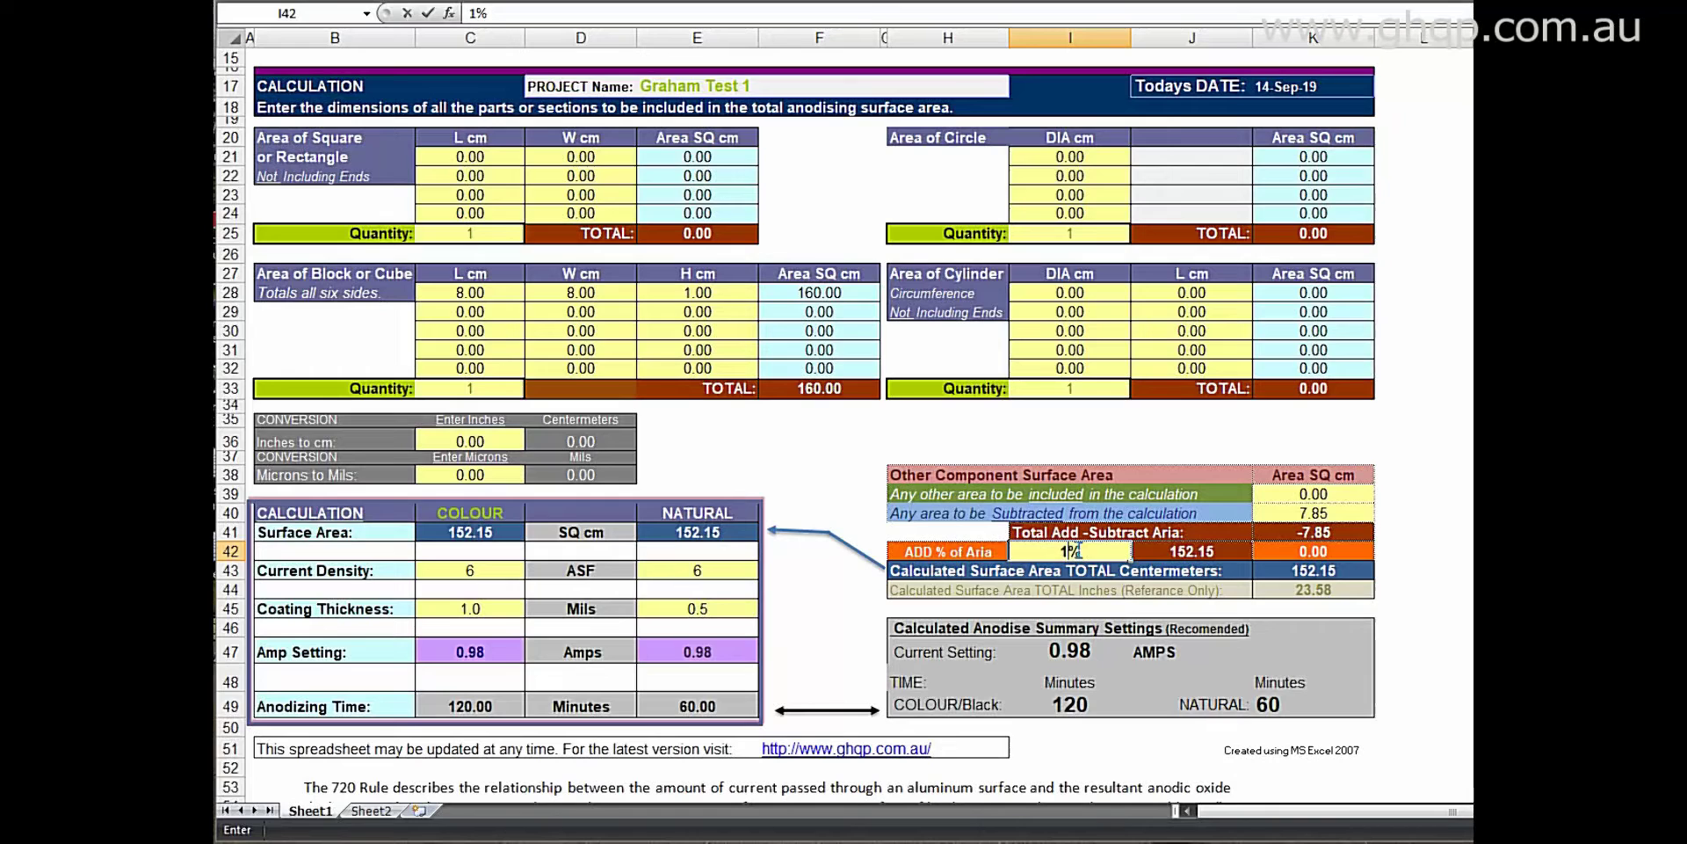
click(1146, 547)
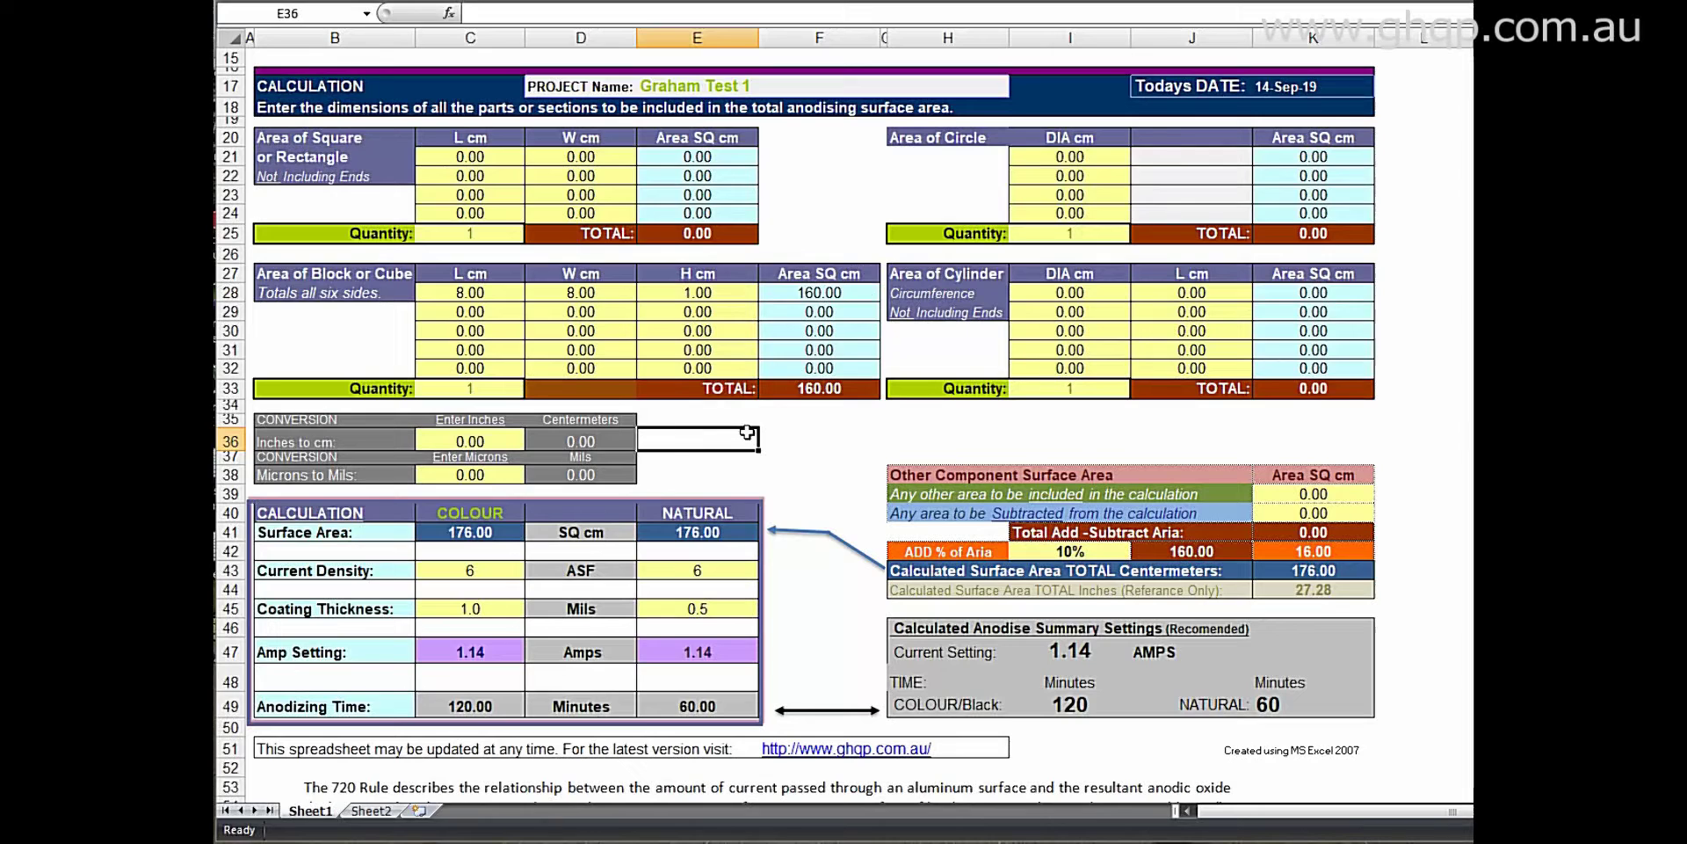
- Set the COLOUR current density in the lower calculation section to 12 ASF
click(861, 481)
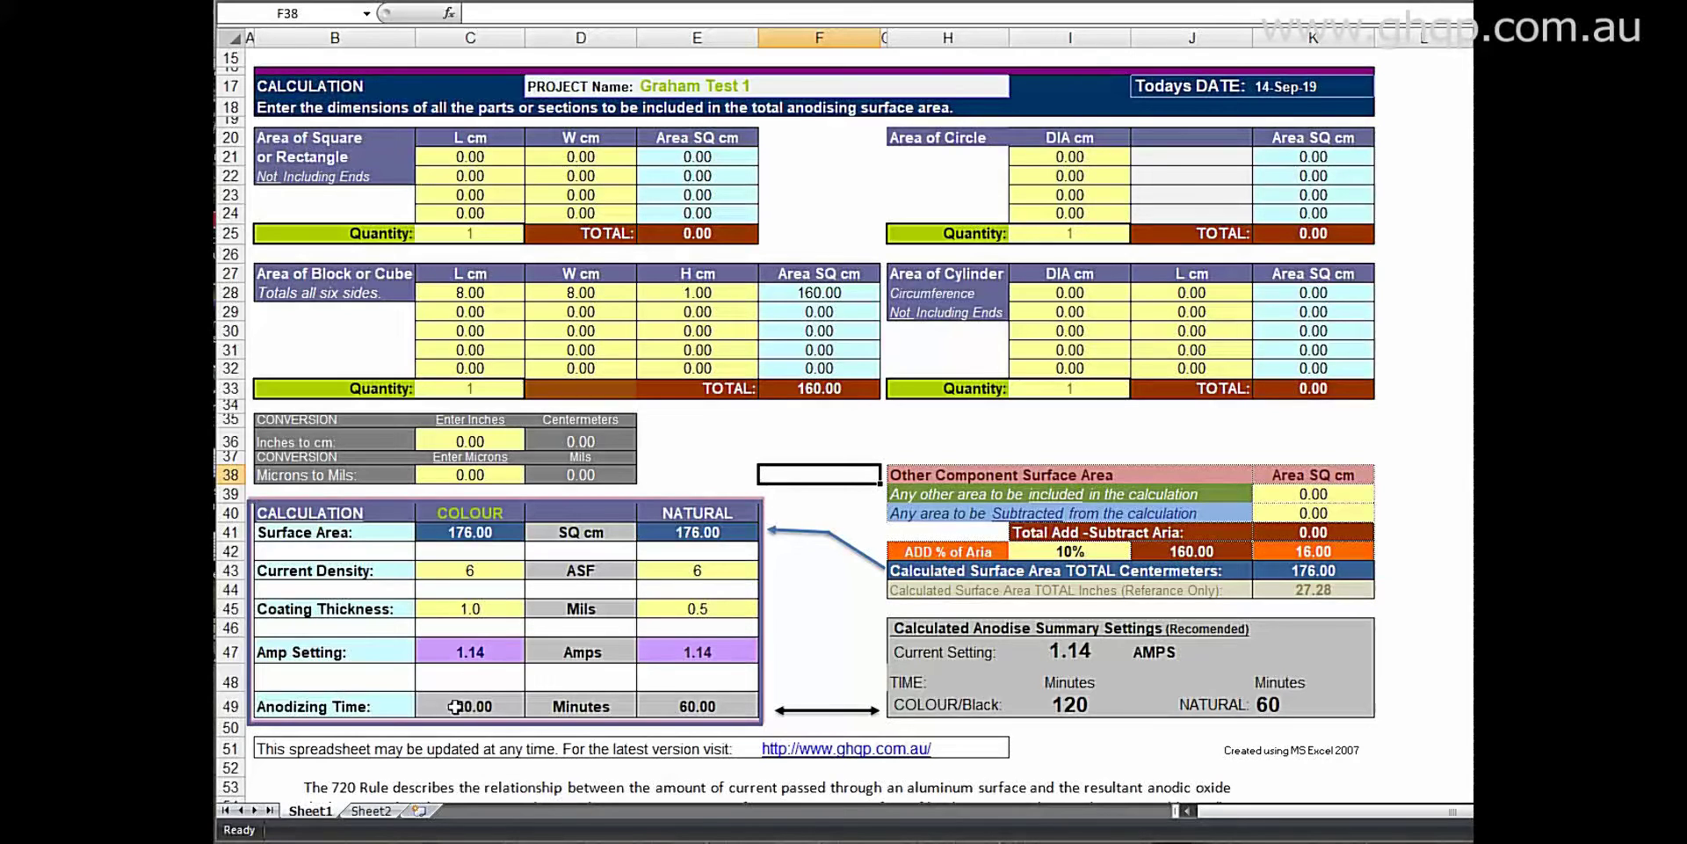
click(474, 571)
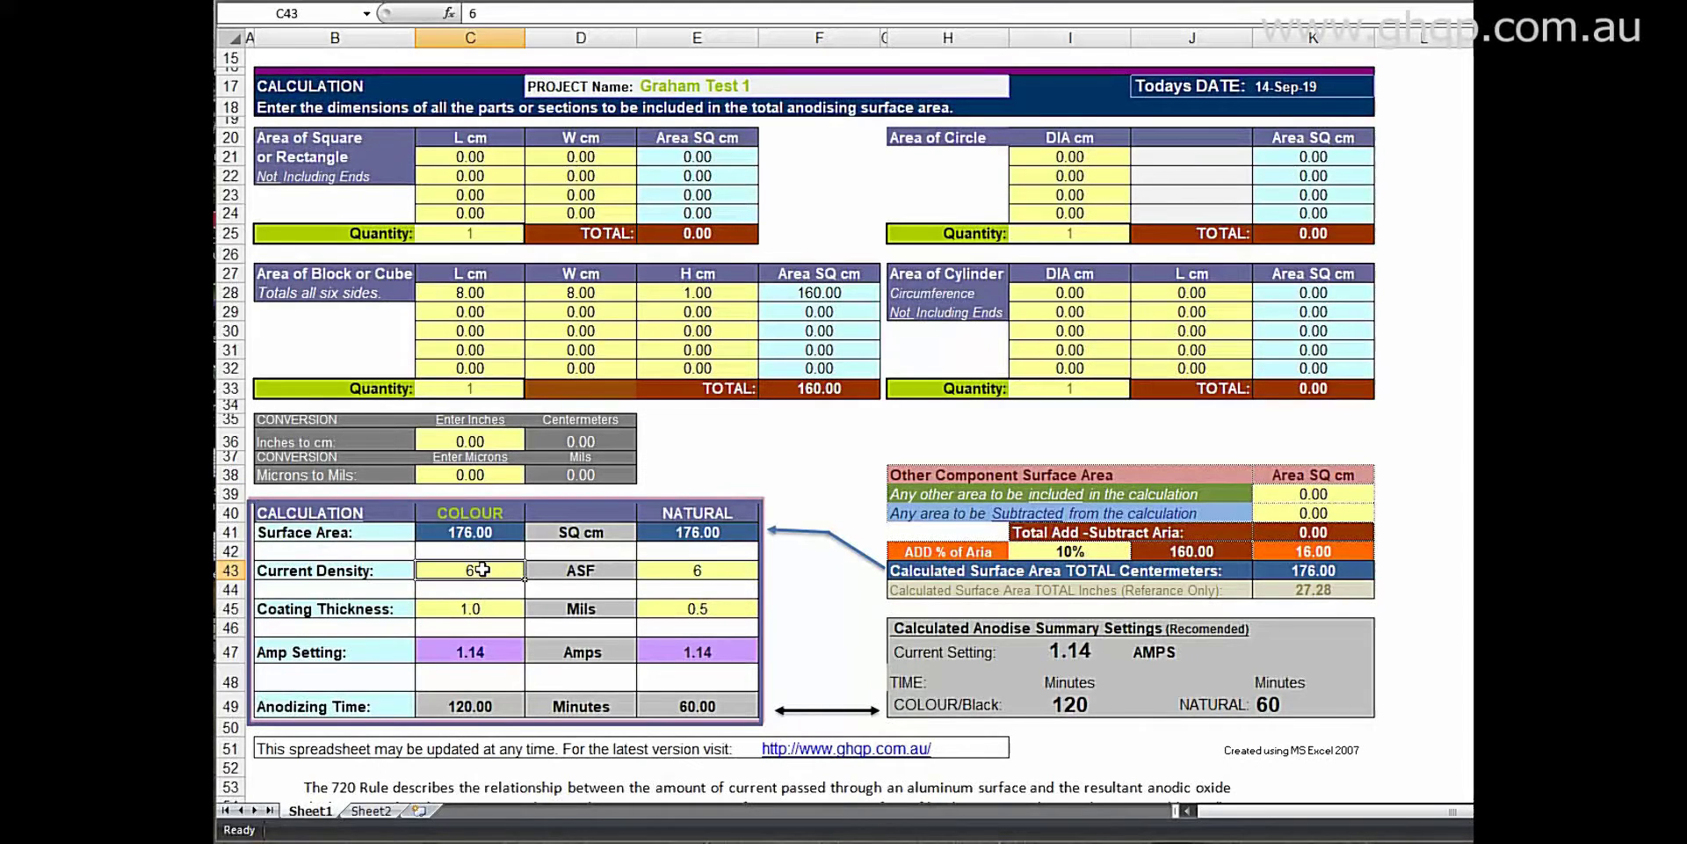
text(1)
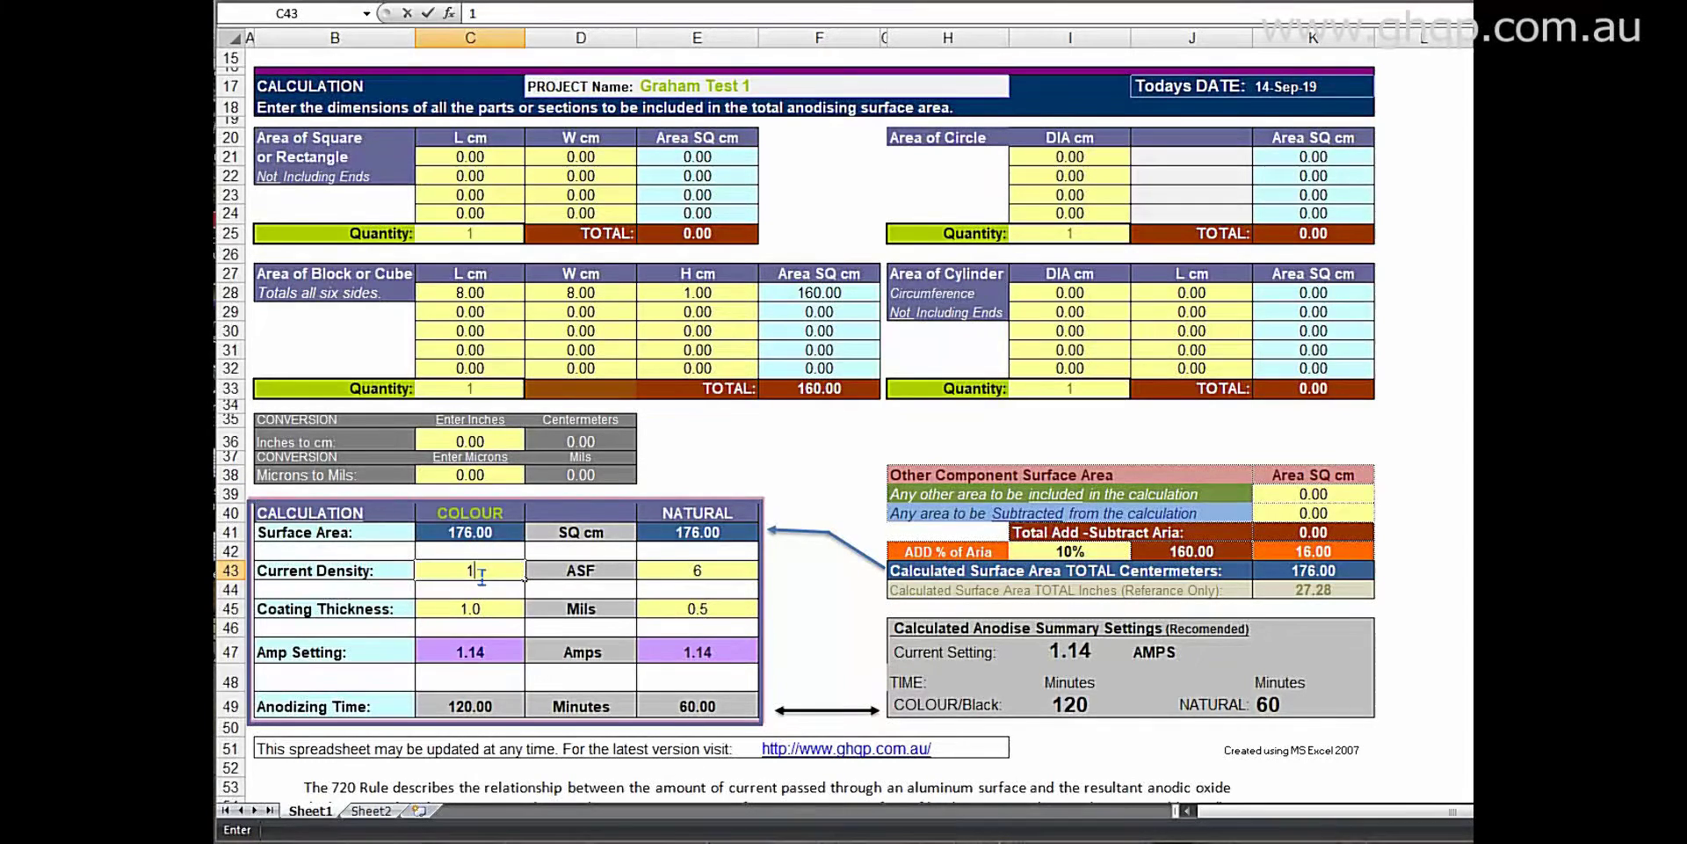
text(2)
key(Return)
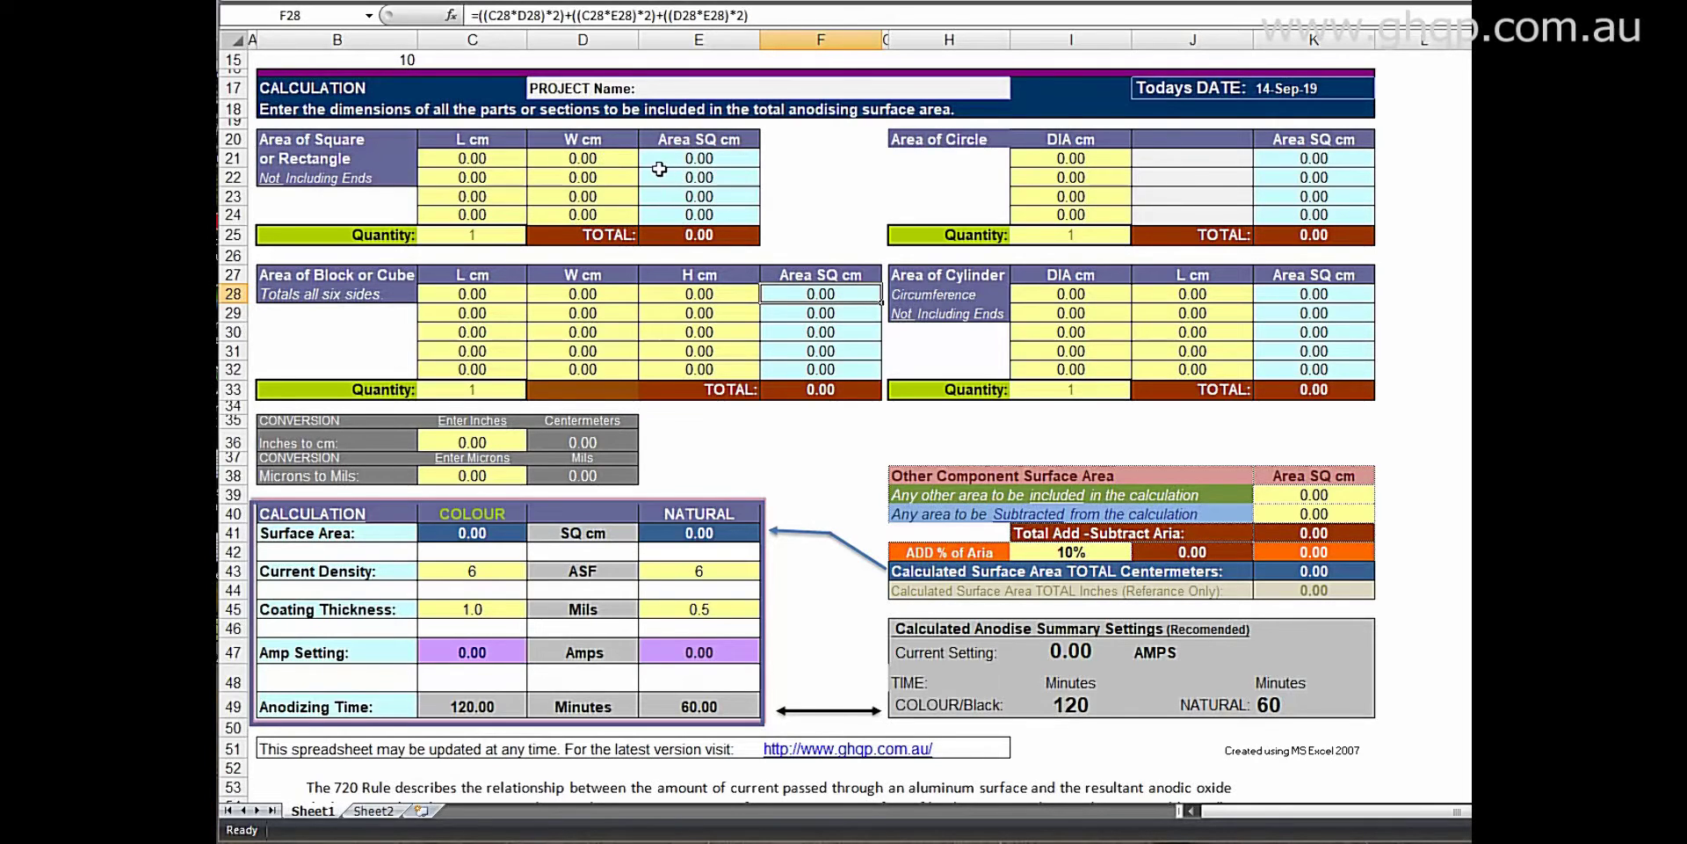
- Enter a 1 cm by 1 cm surface in the first row of the Area of Square or Rectangle table
click(490, 158)
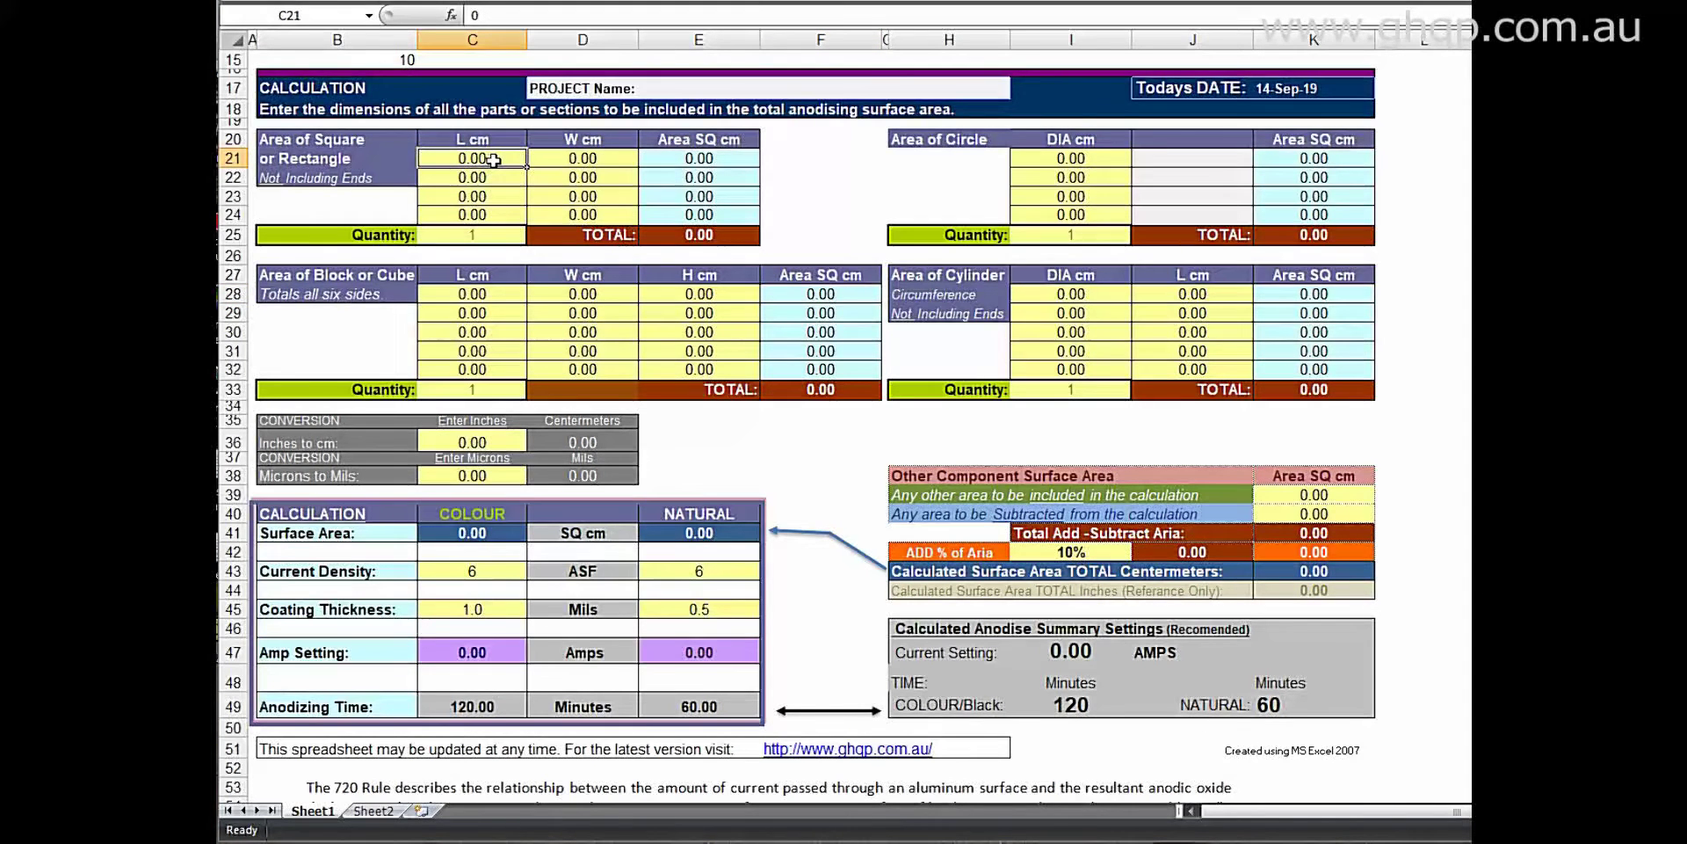
text(1)
click(573, 160)
text(1)
click(600, 181)
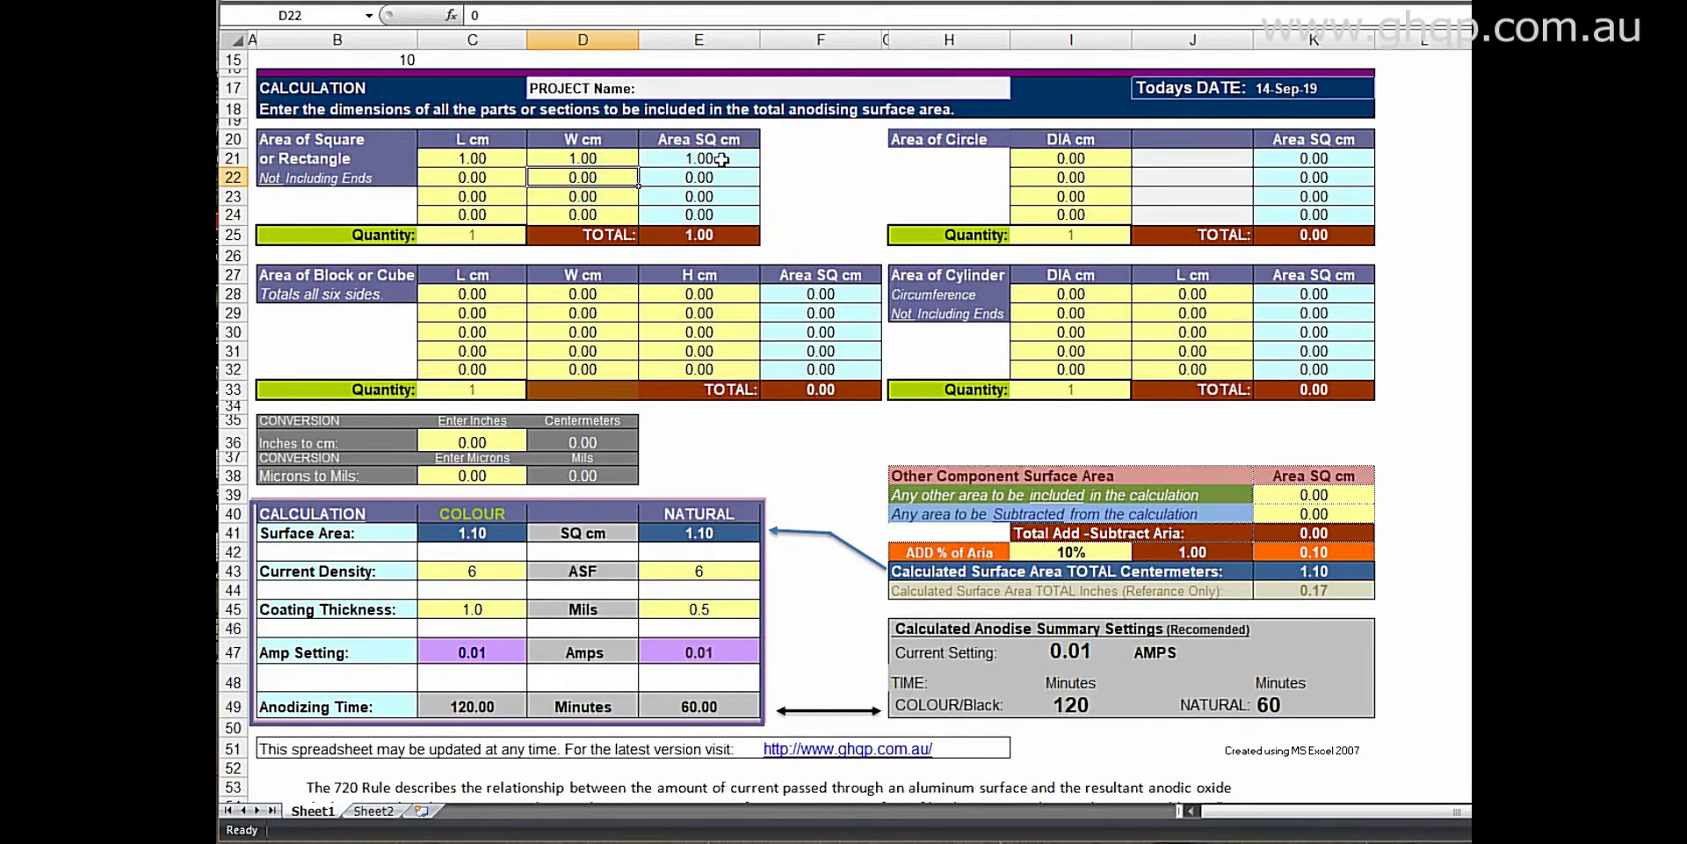
- Reset the width and length in the first Square or Rectangle row to 0
click(585, 159)
text(0)
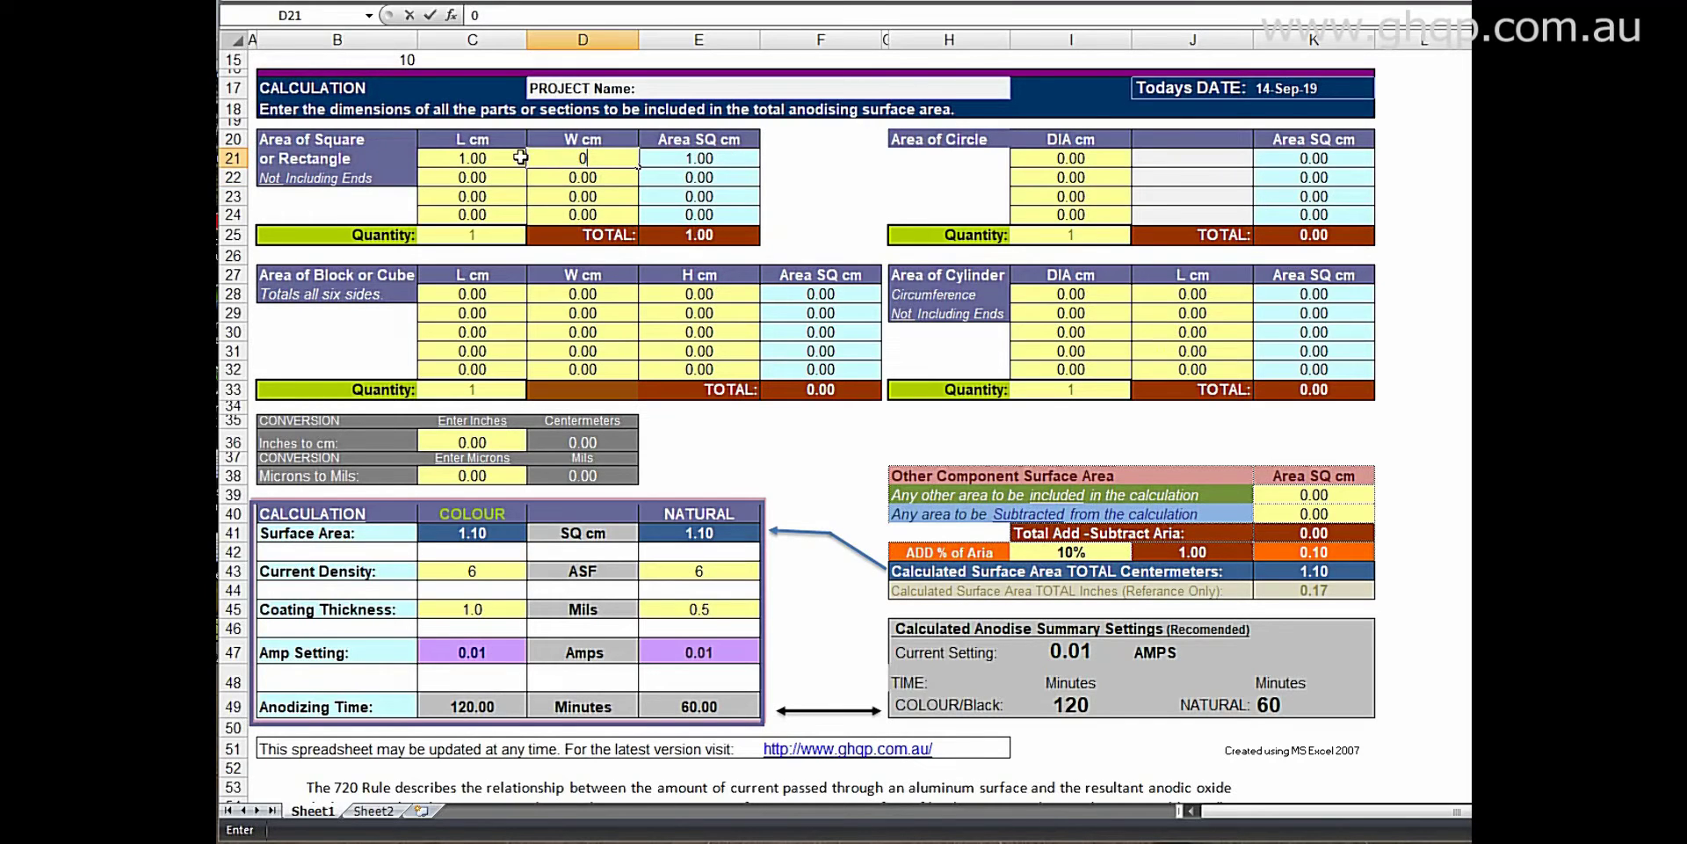
click(490, 162)
text(0)
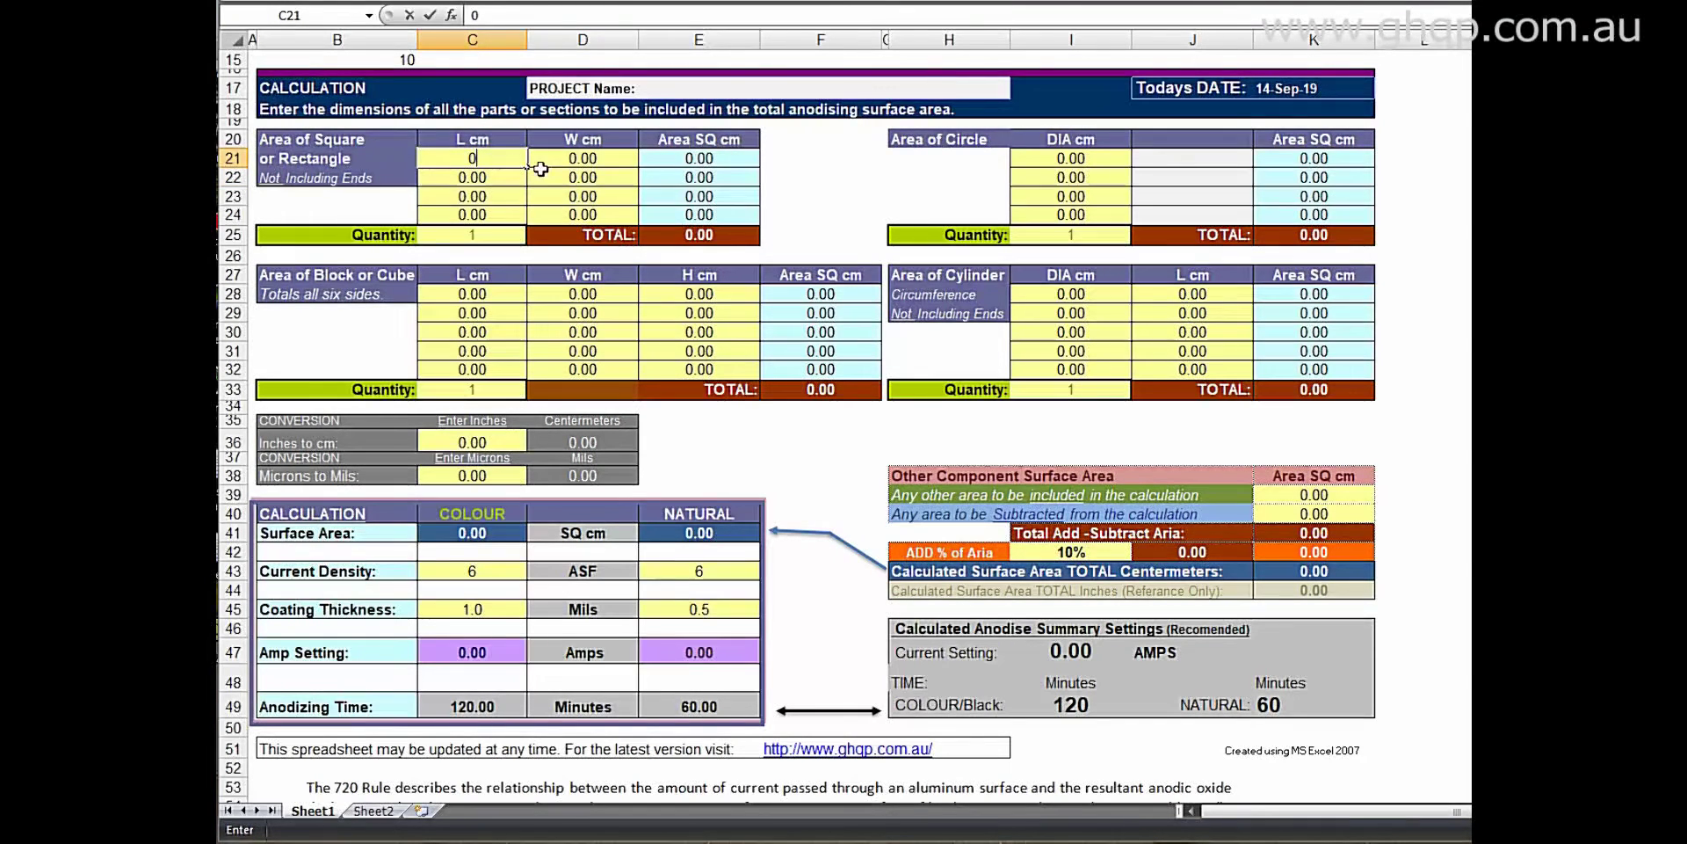
click(613, 178)
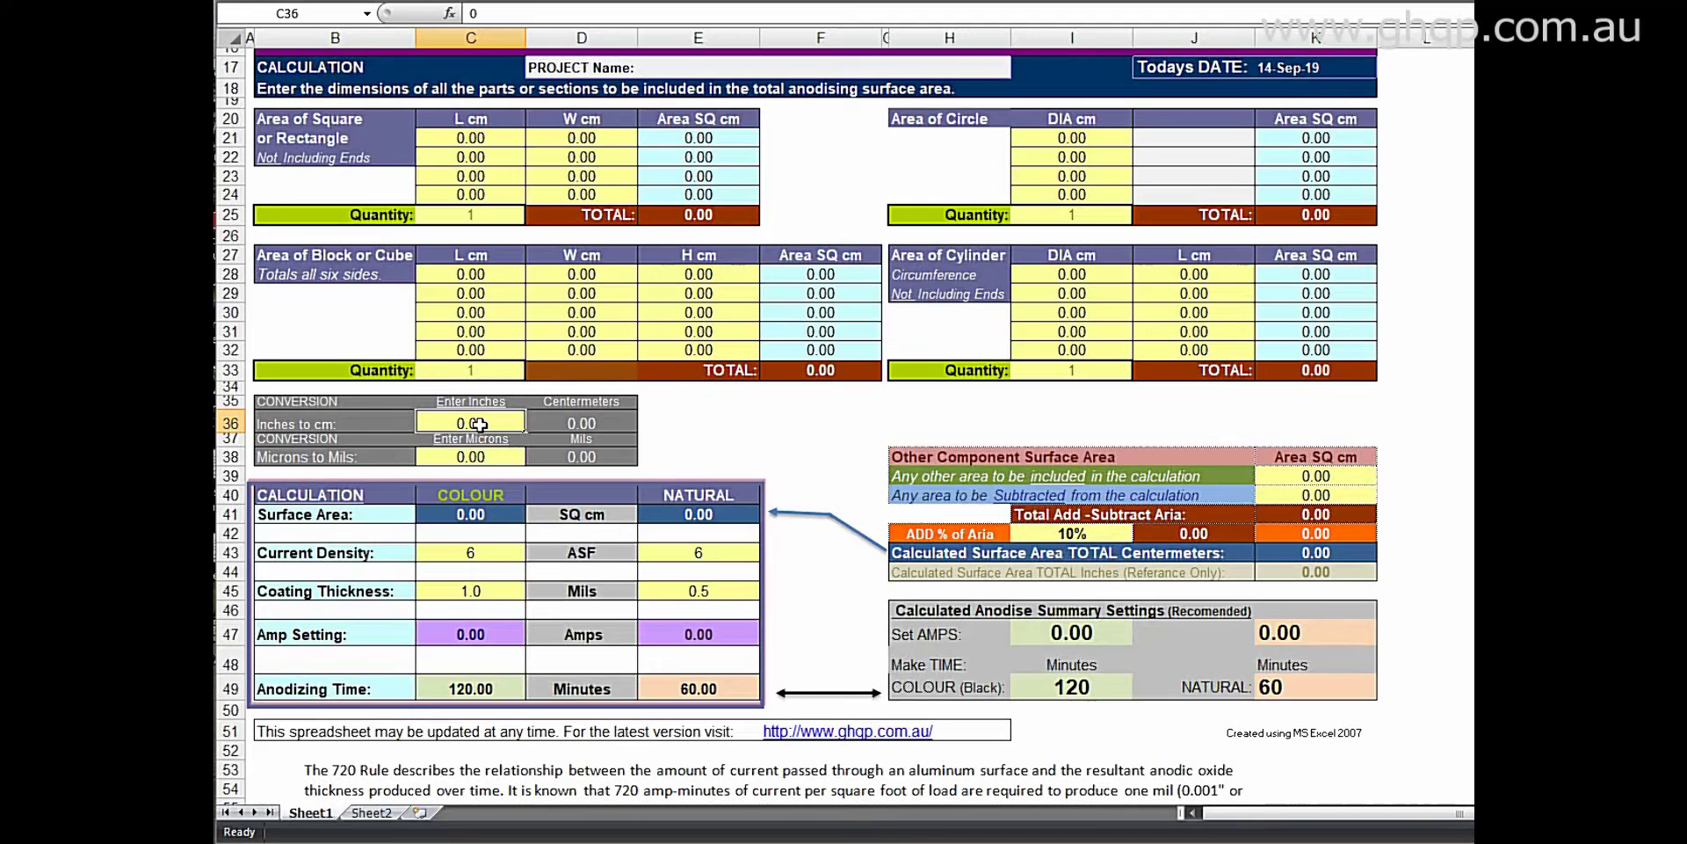
- Convert 2 inches to centimetres and enter 5 cm for both length and width in the first Block or Cube row
text(2)
click(580, 425)
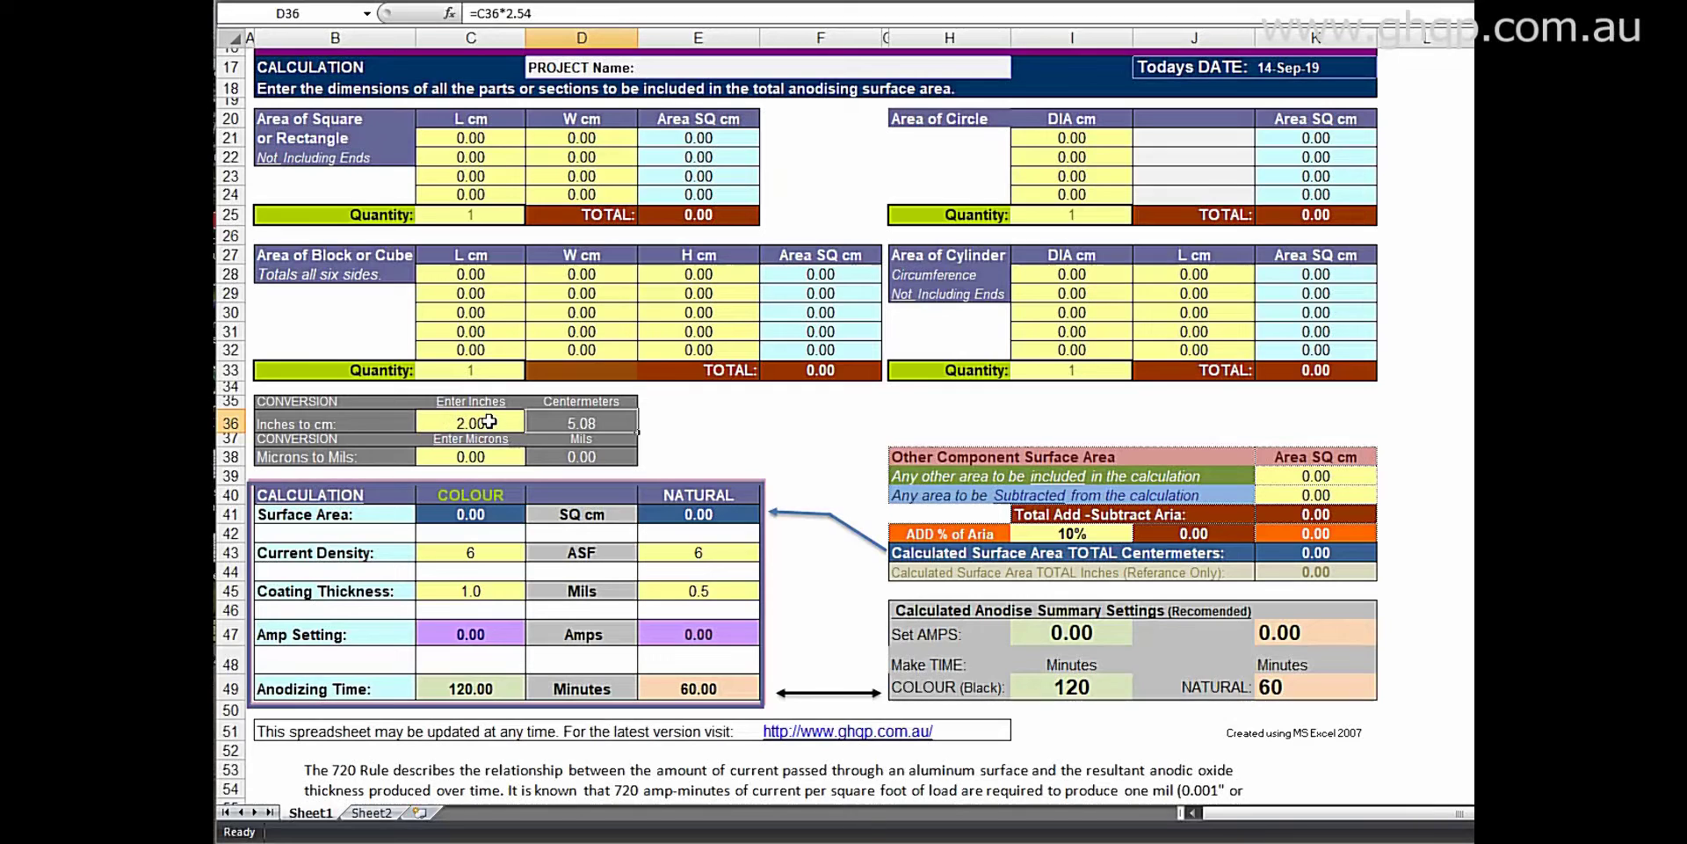
click(466, 274)
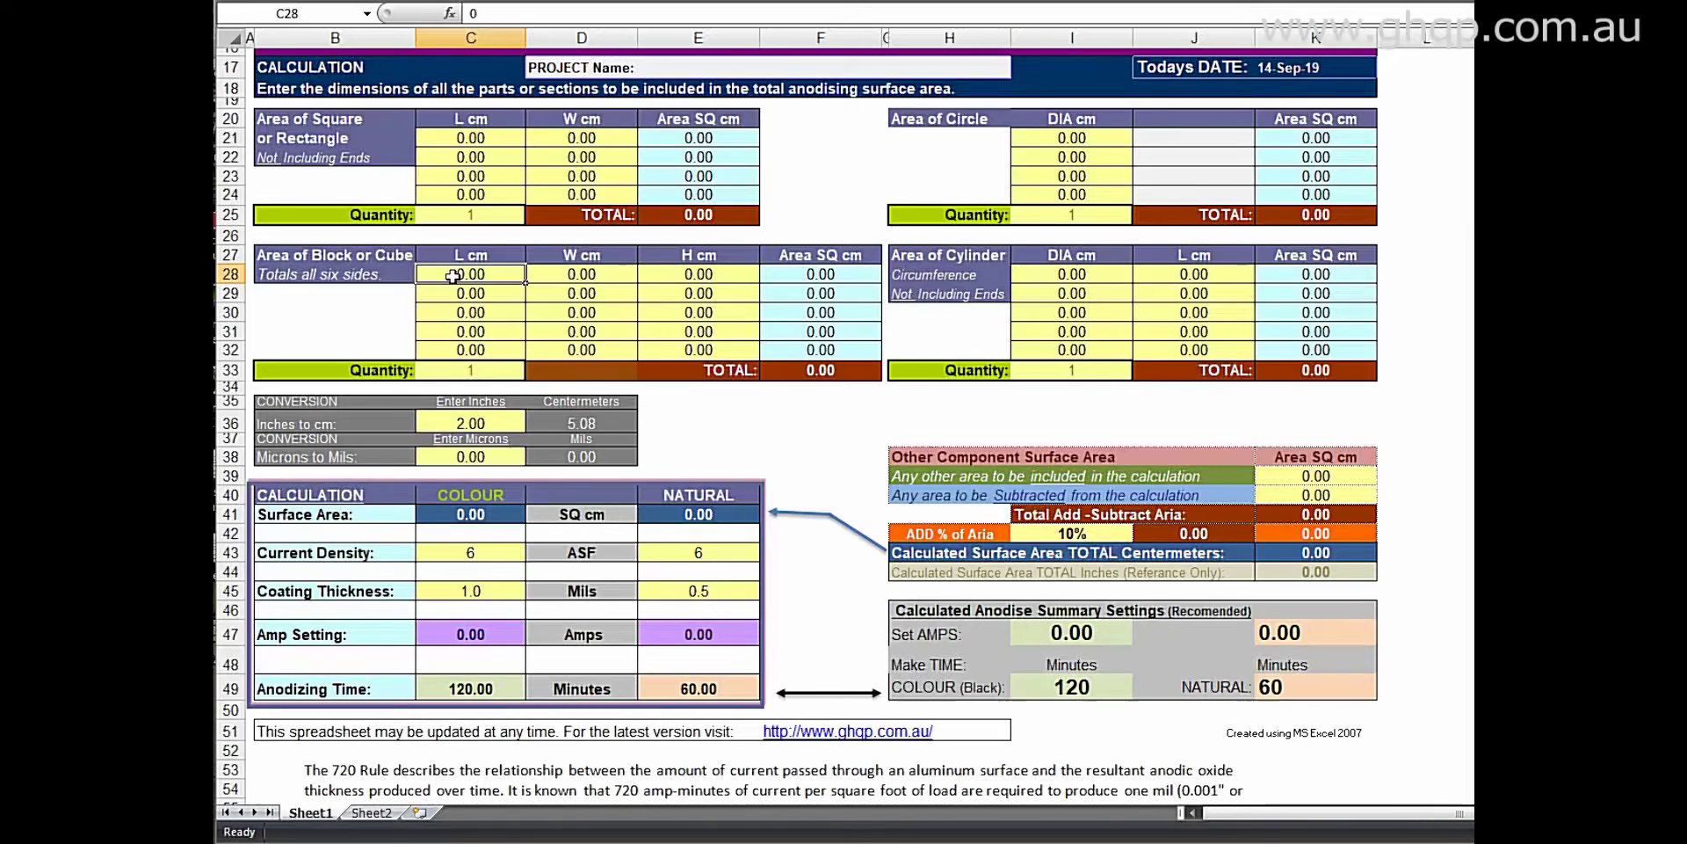
text(5)
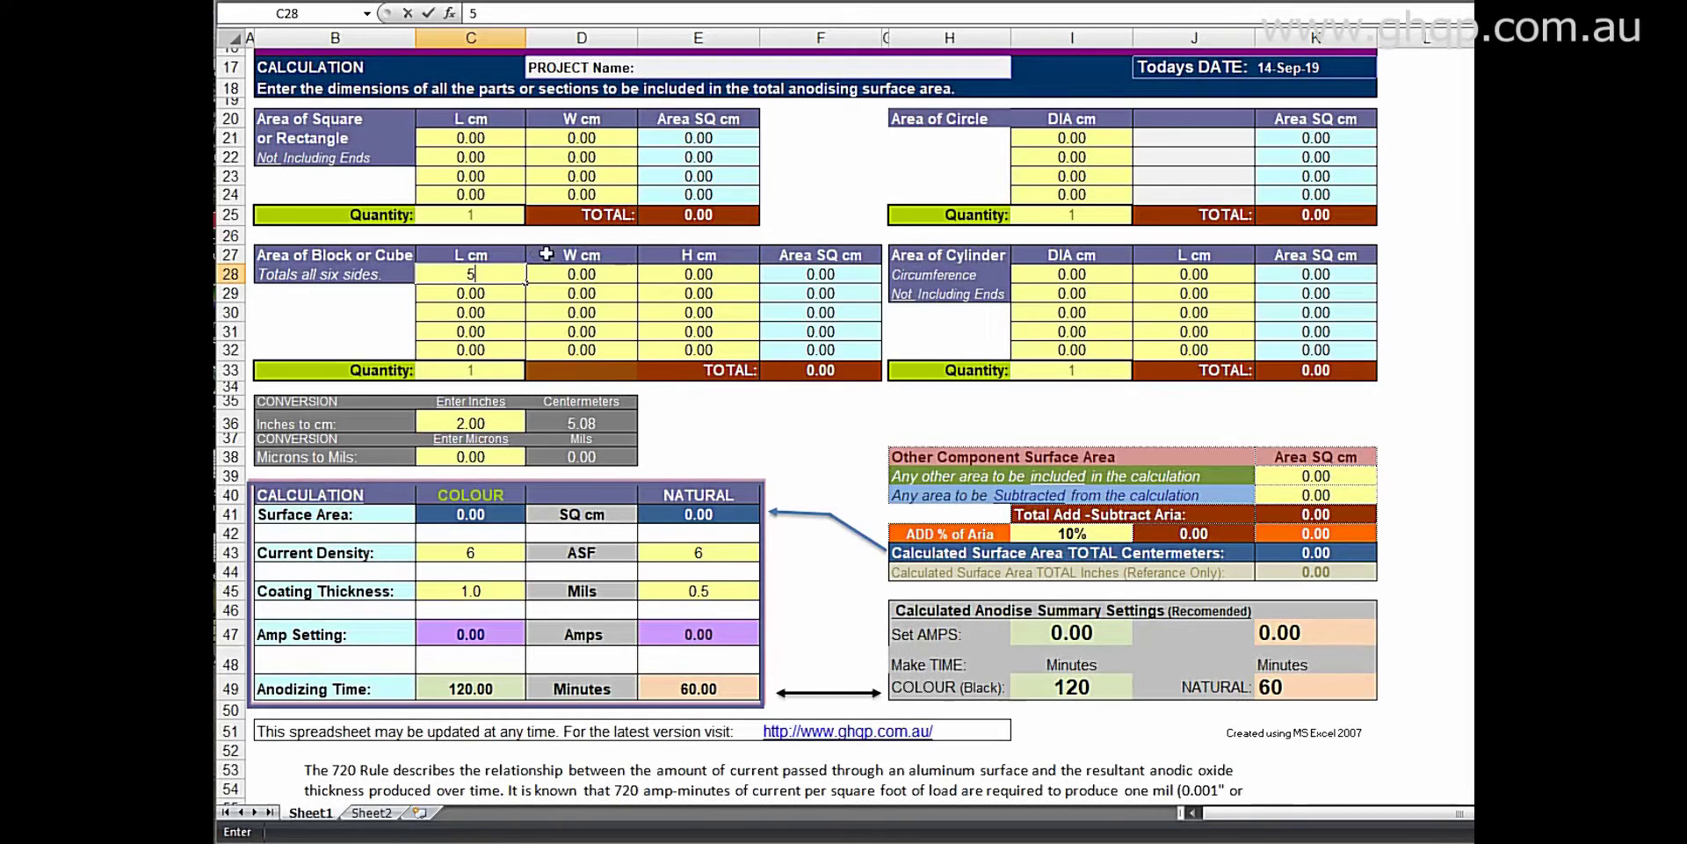
click(565, 275)
text(5)
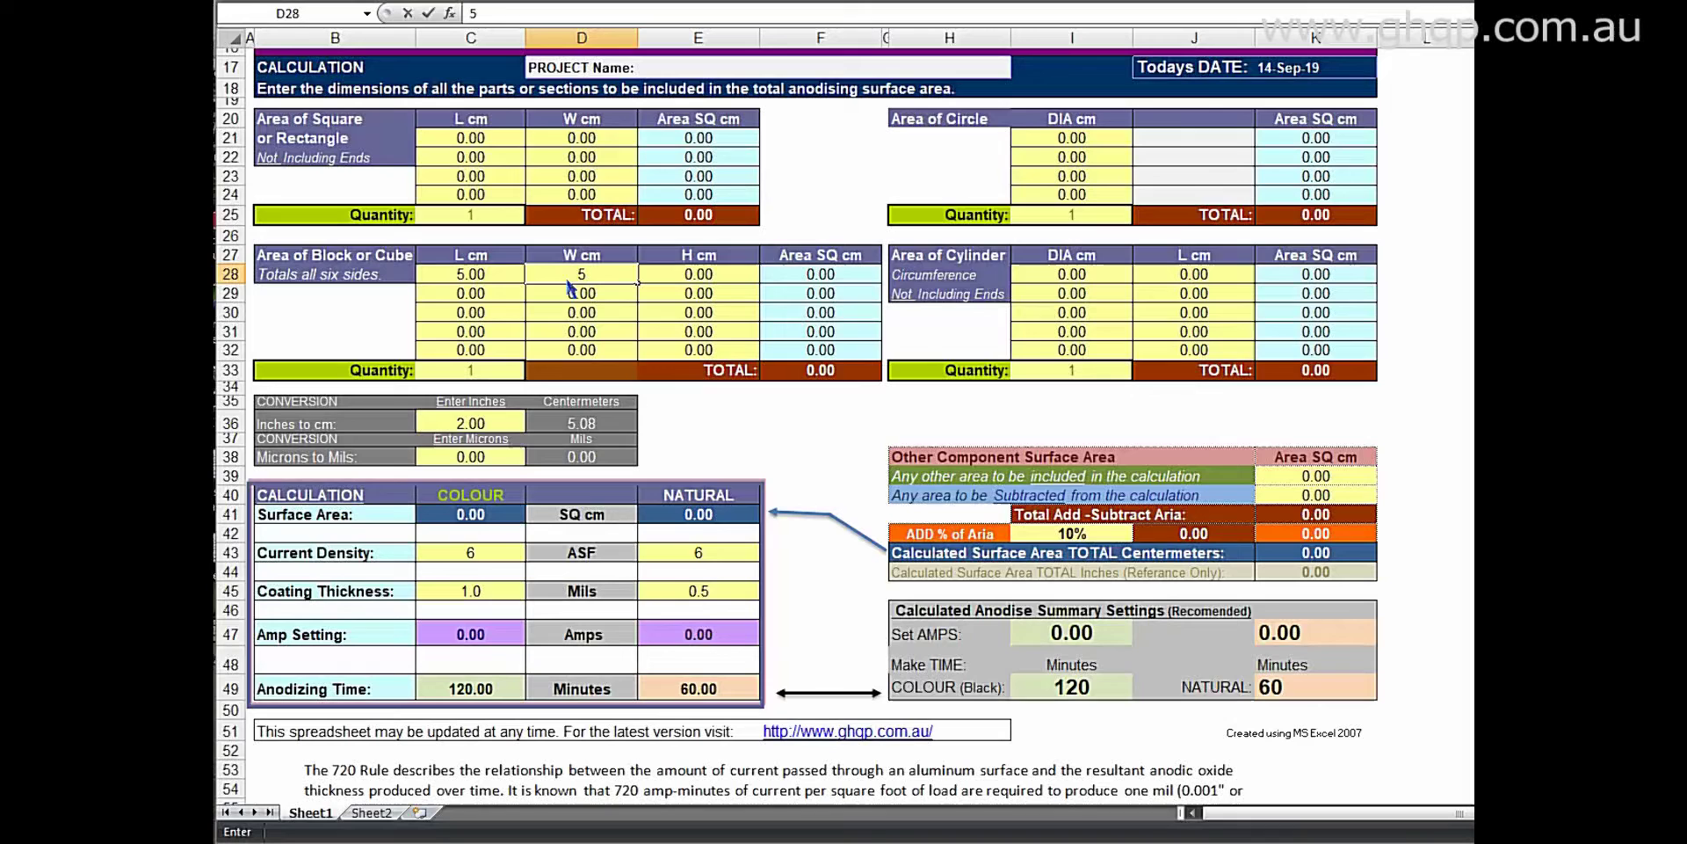
- Convert 1 inch to centimetres and enter the resulting 2.54 cm as the block's height
click(455, 424)
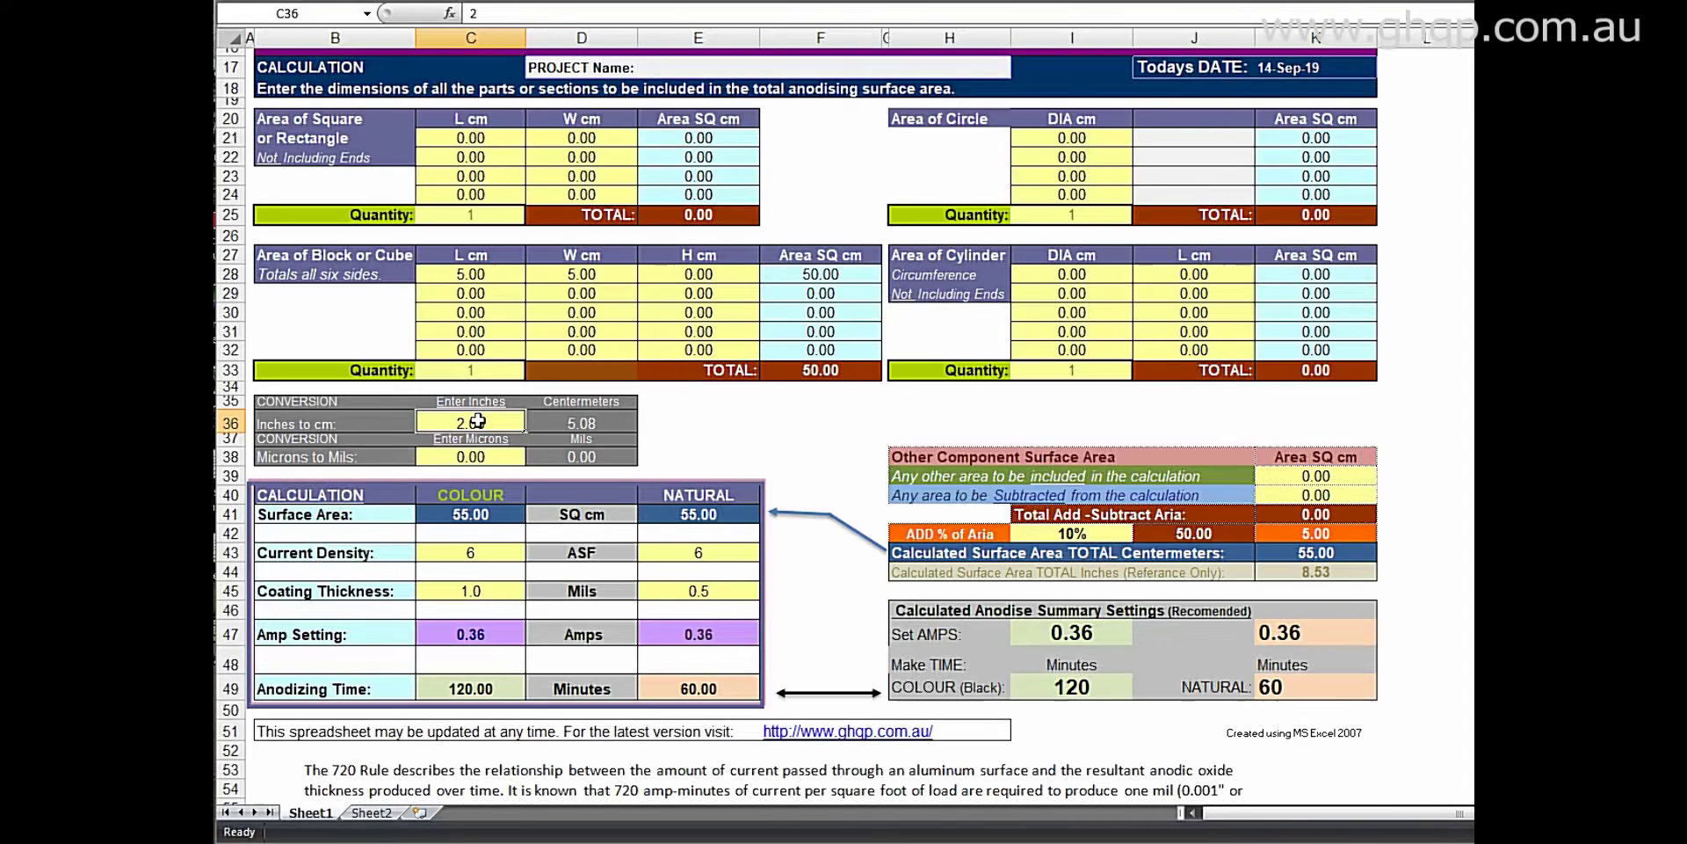
text(1)
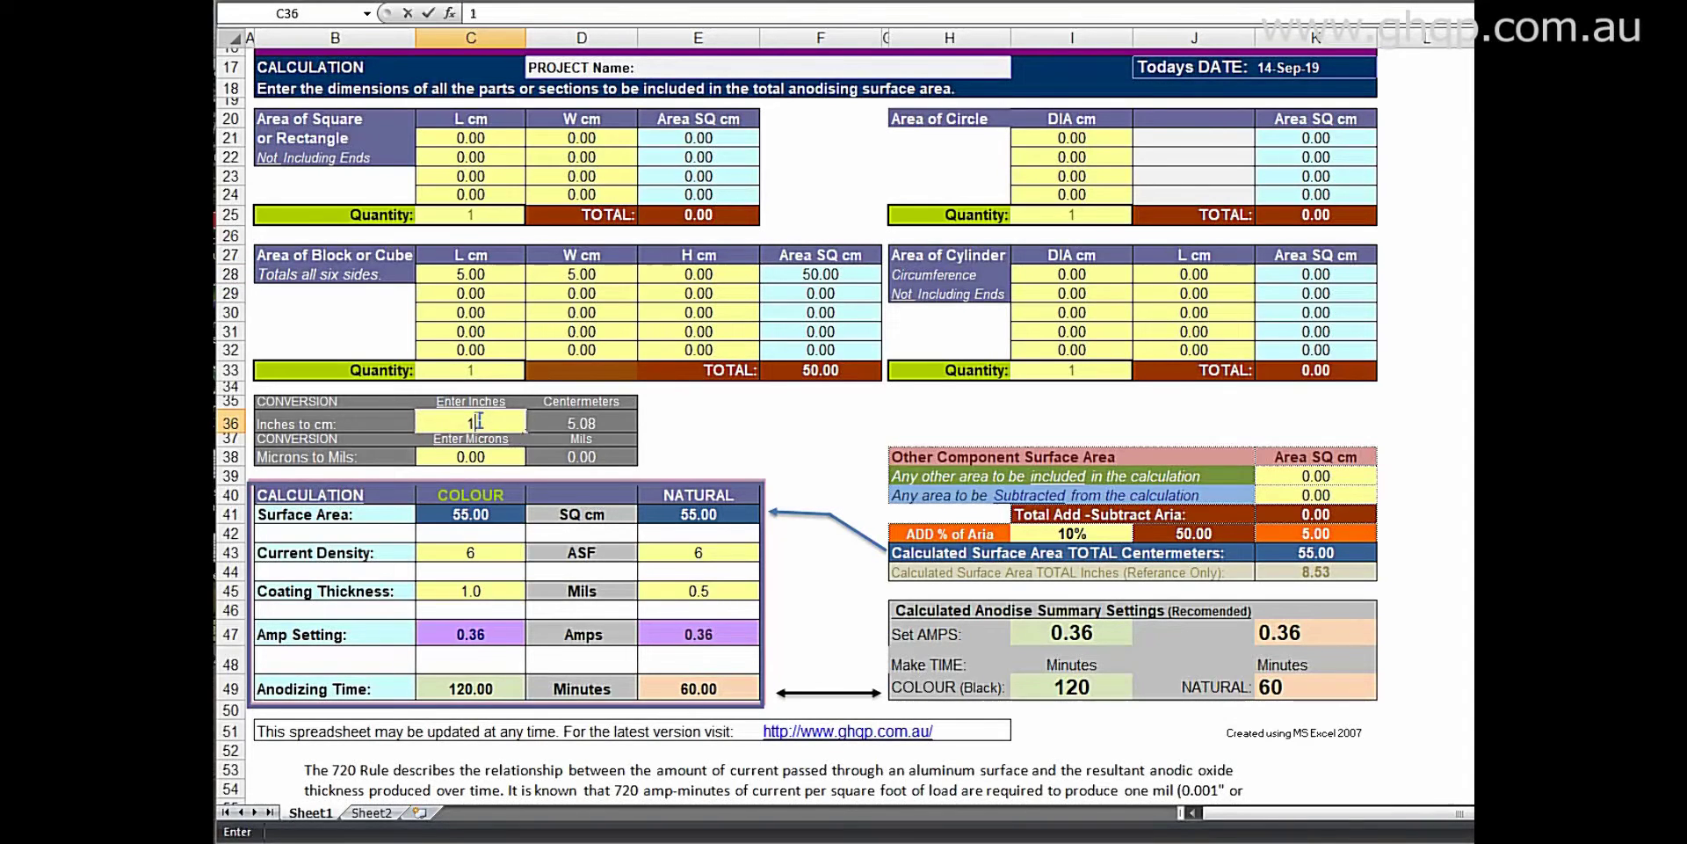
click(530, 420)
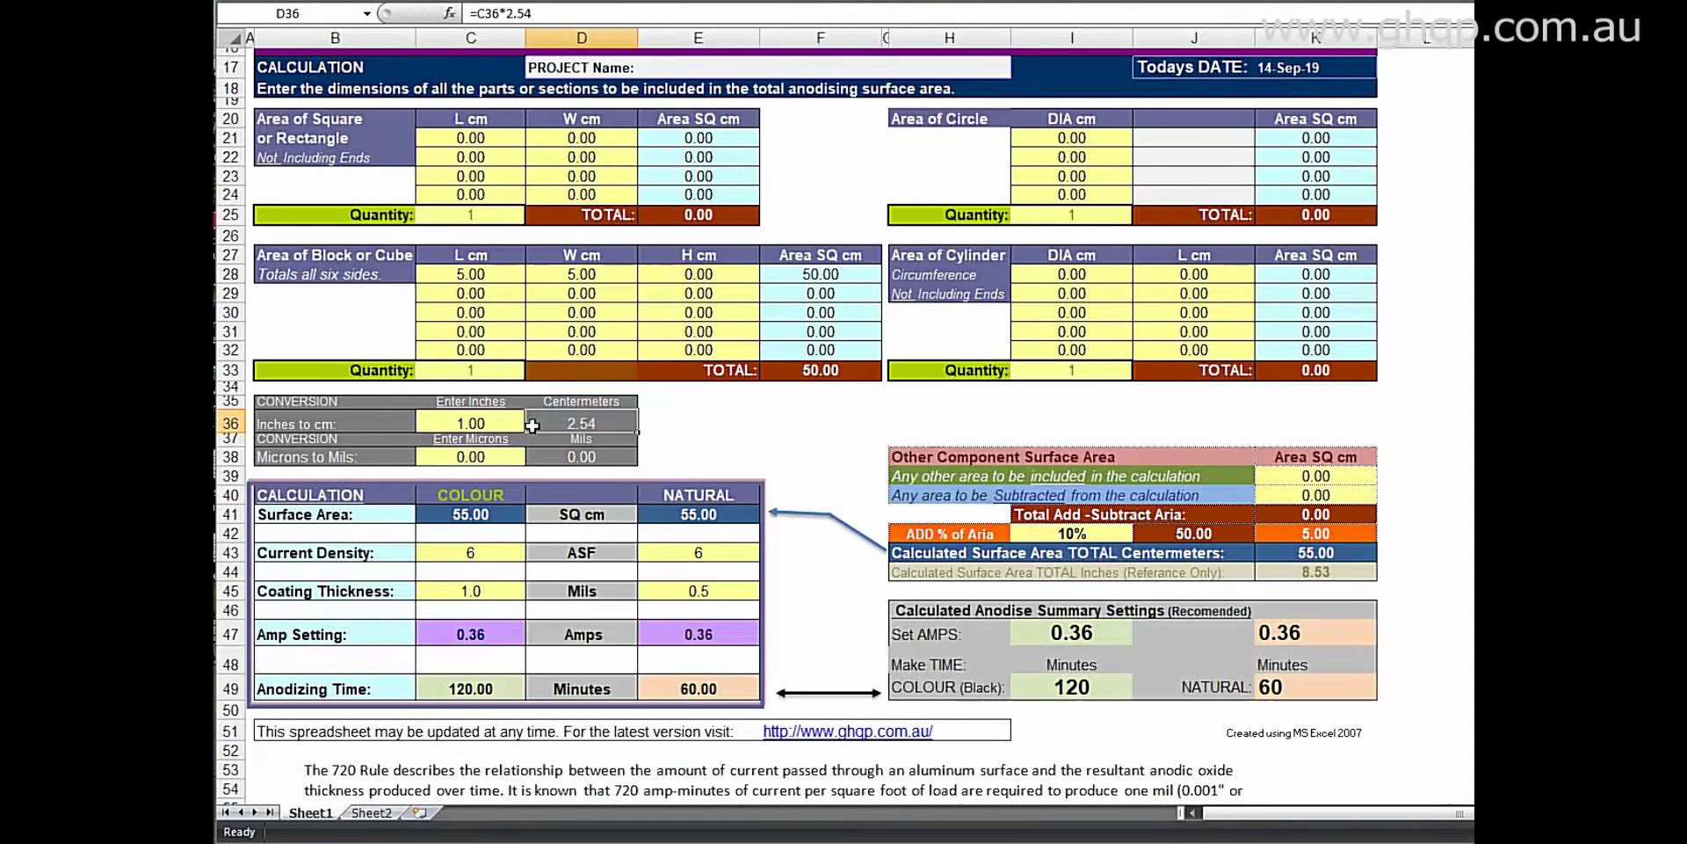
click(673, 272)
text(2)
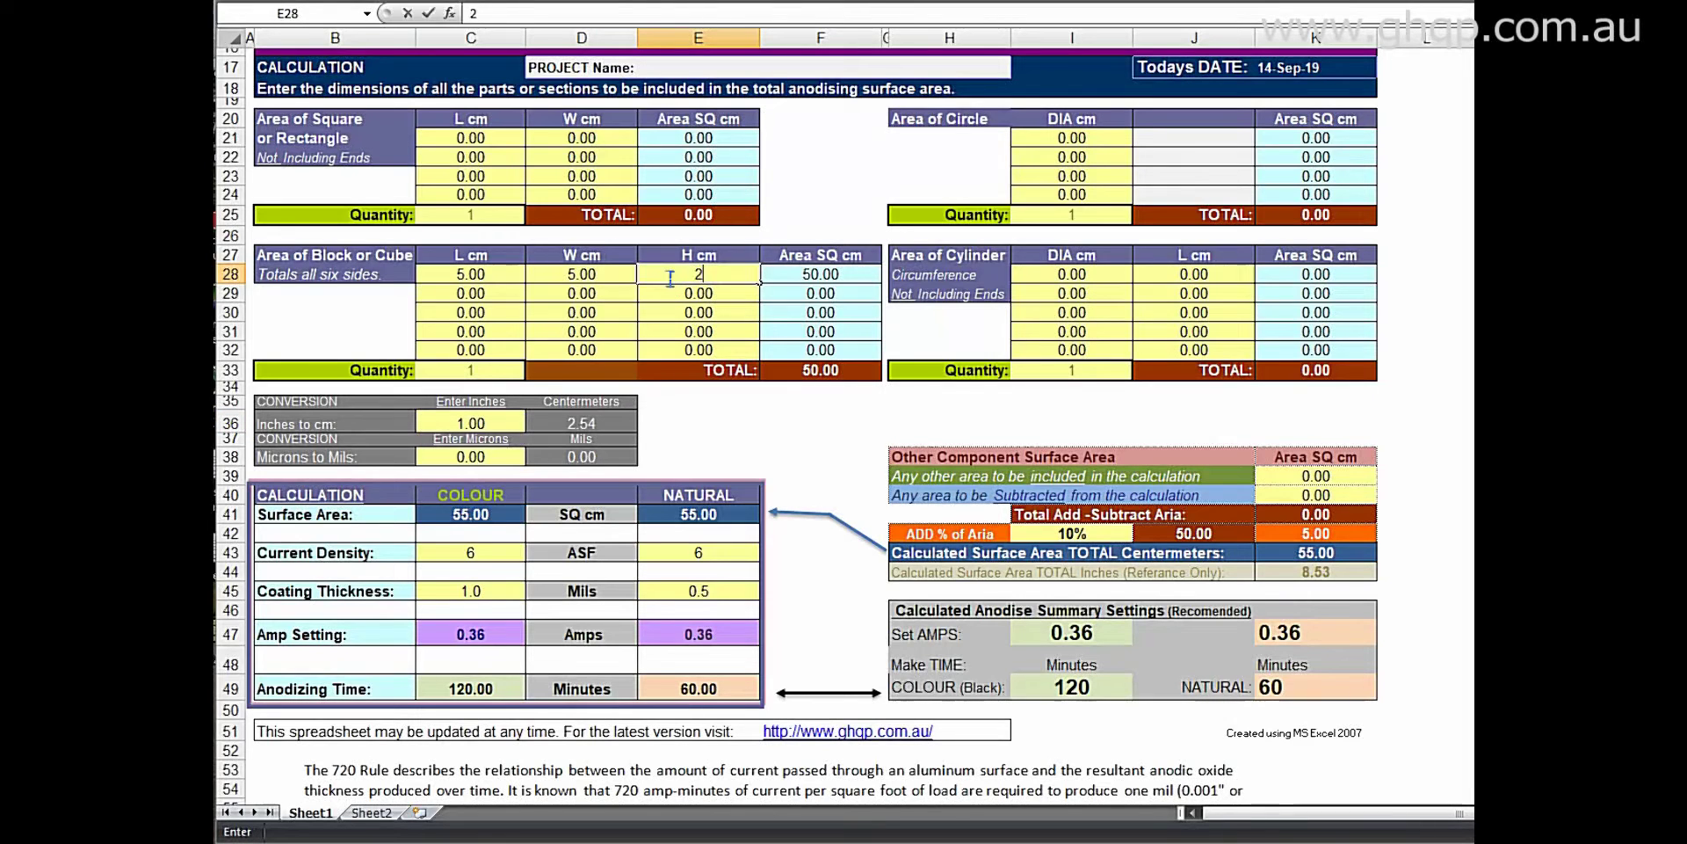
text(.54)
click(690, 420)
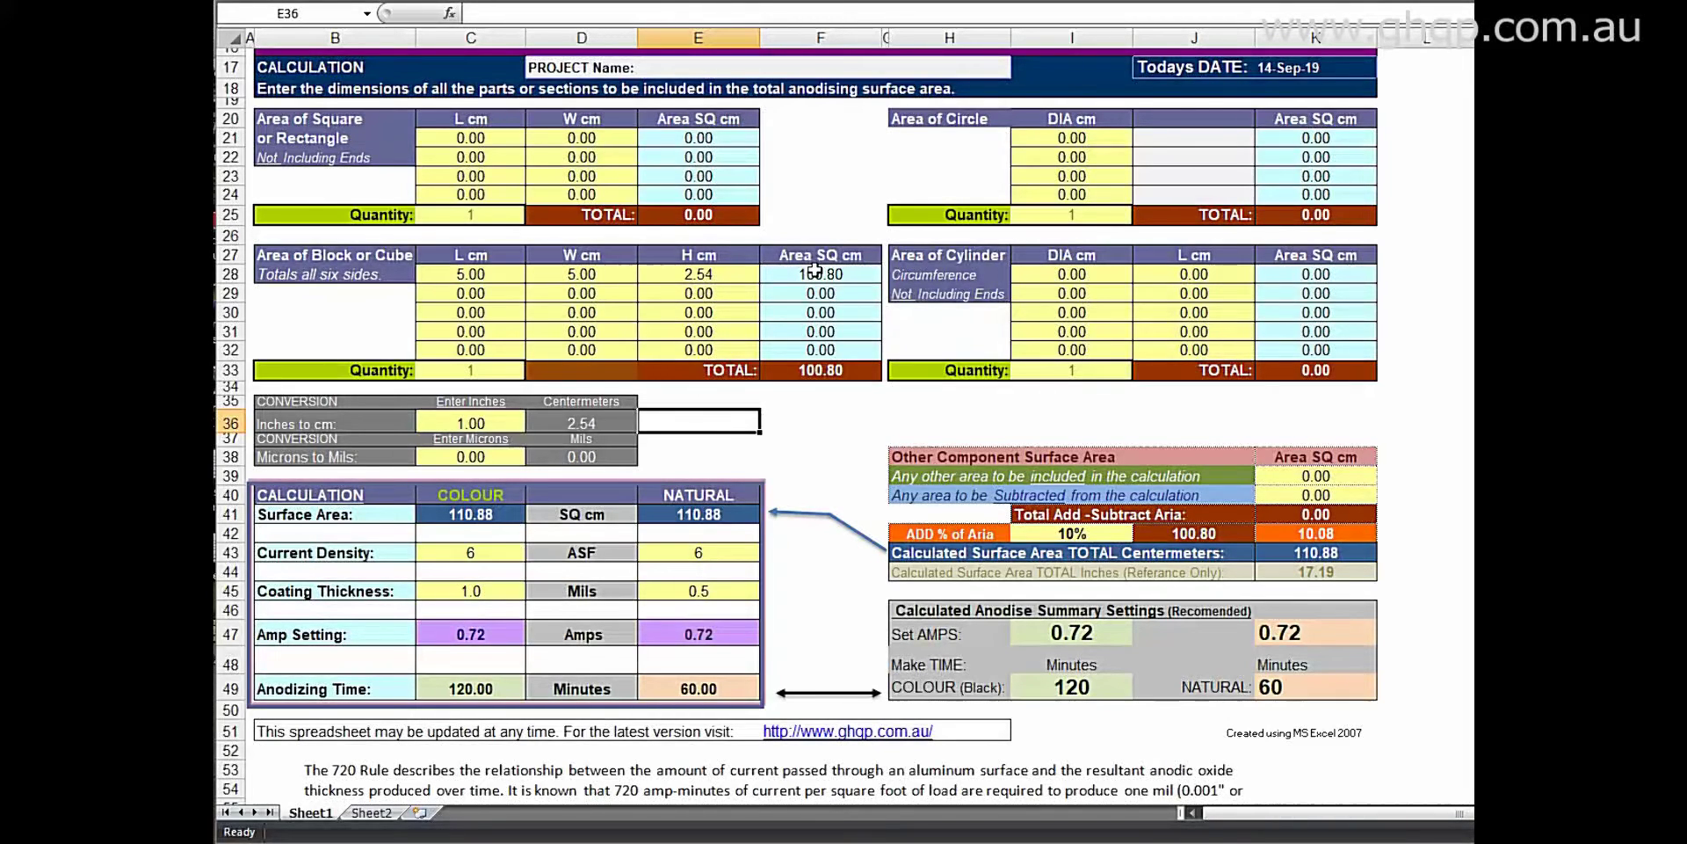
- Reset the length, width and height in the first Block or Cube row to 0
click(463, 273)
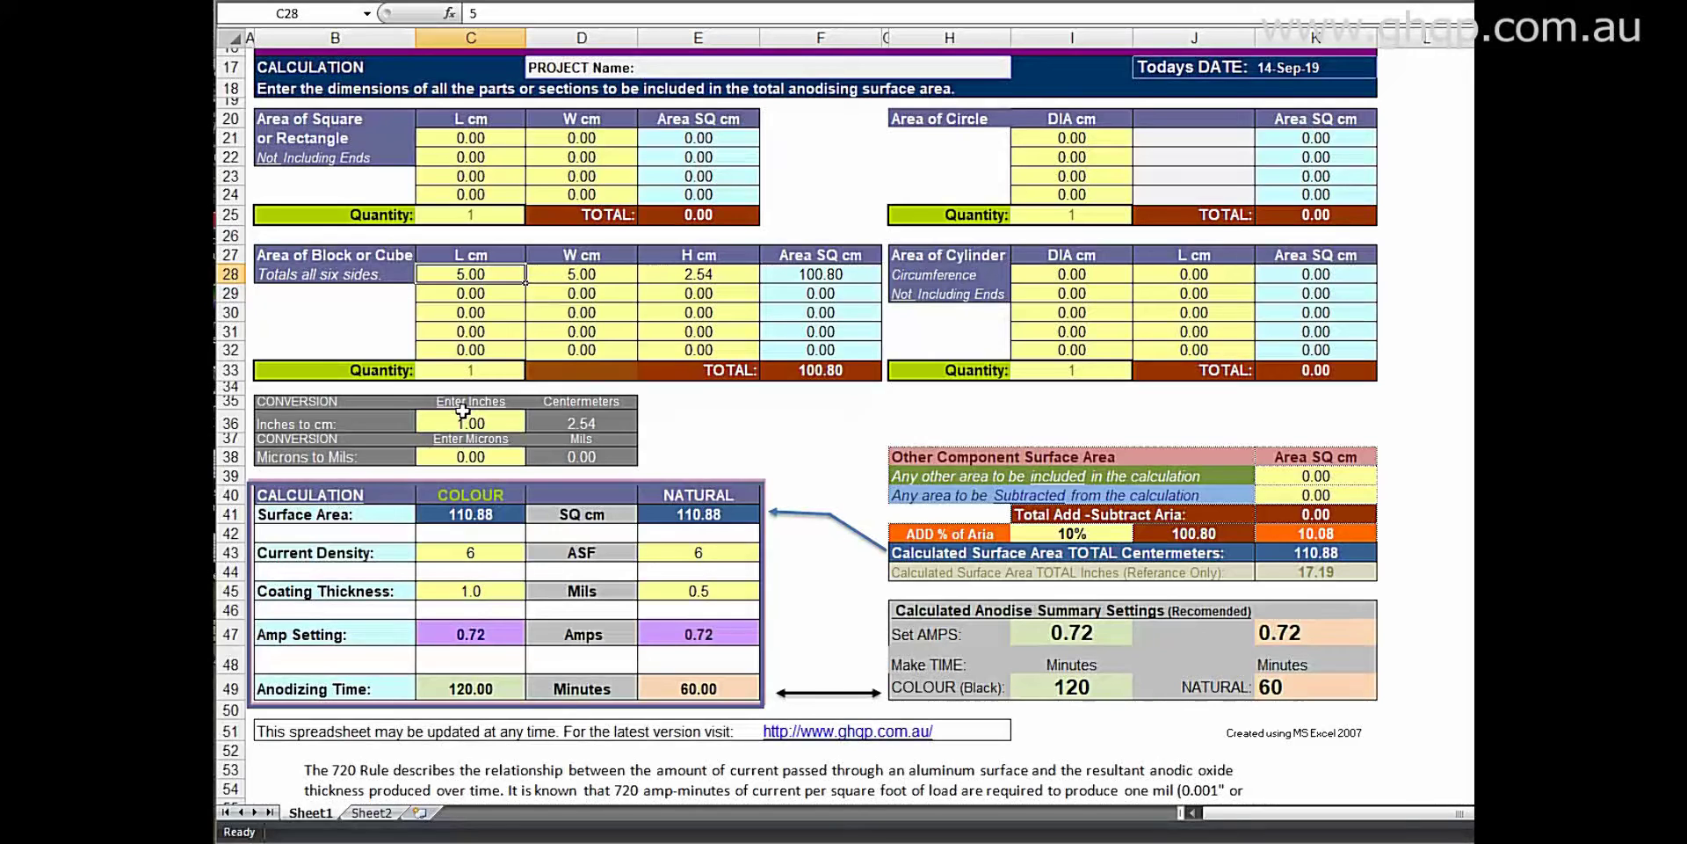
text(0)
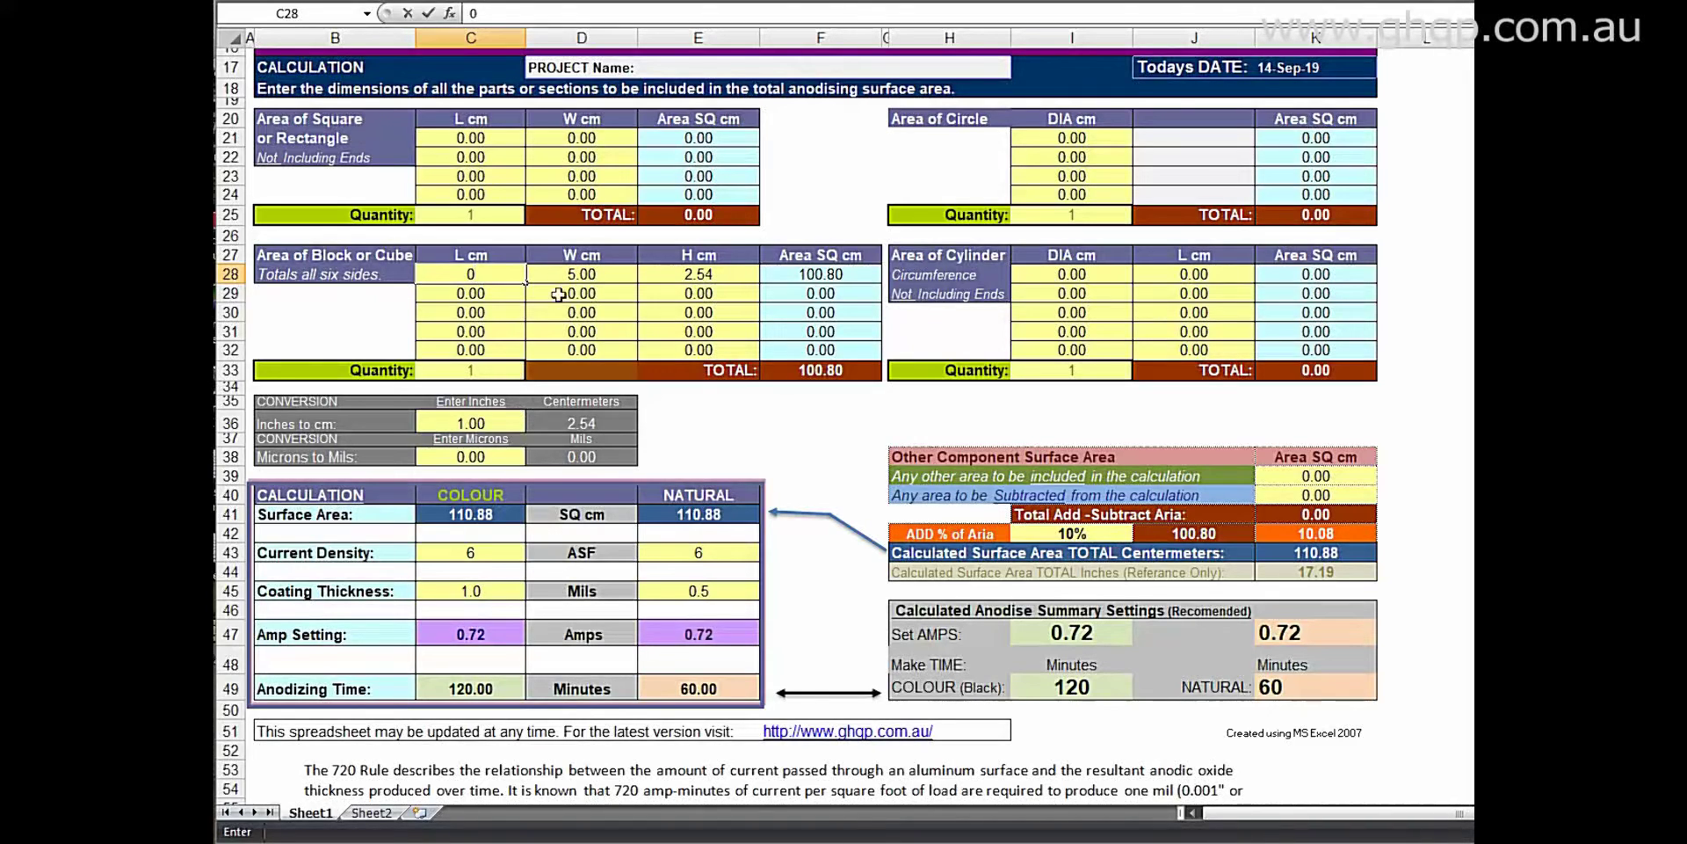
click(582, 273)
text(0)
click(678, 274)
text(0)
click(699, 417)
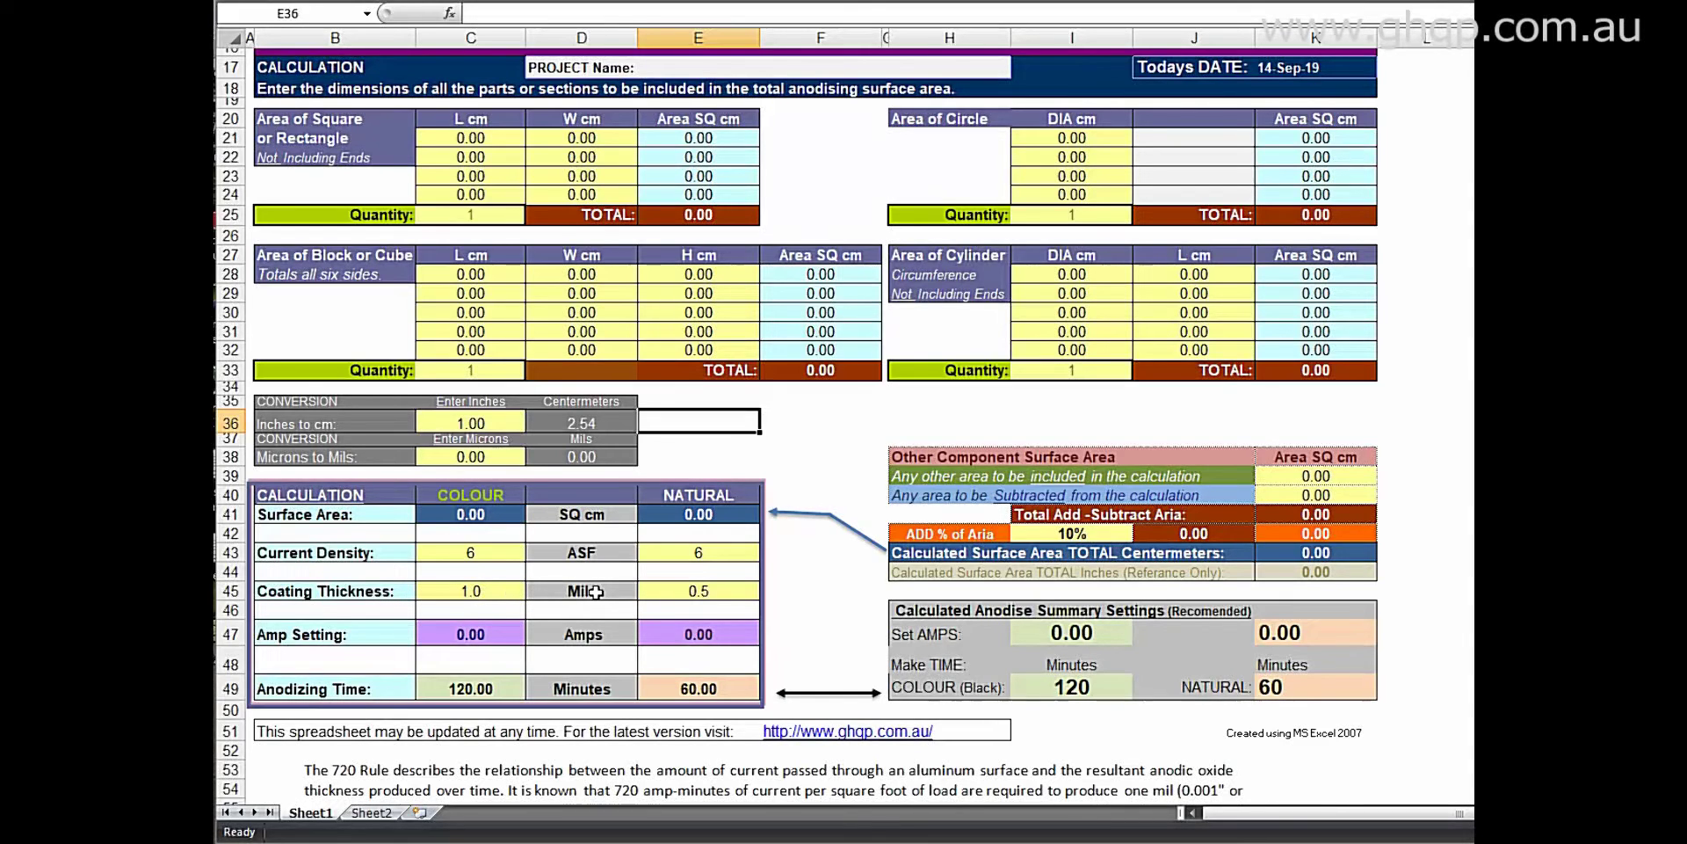
- Convert 2 microns and 20 microns to mils in the conversion section
click(484, 457)
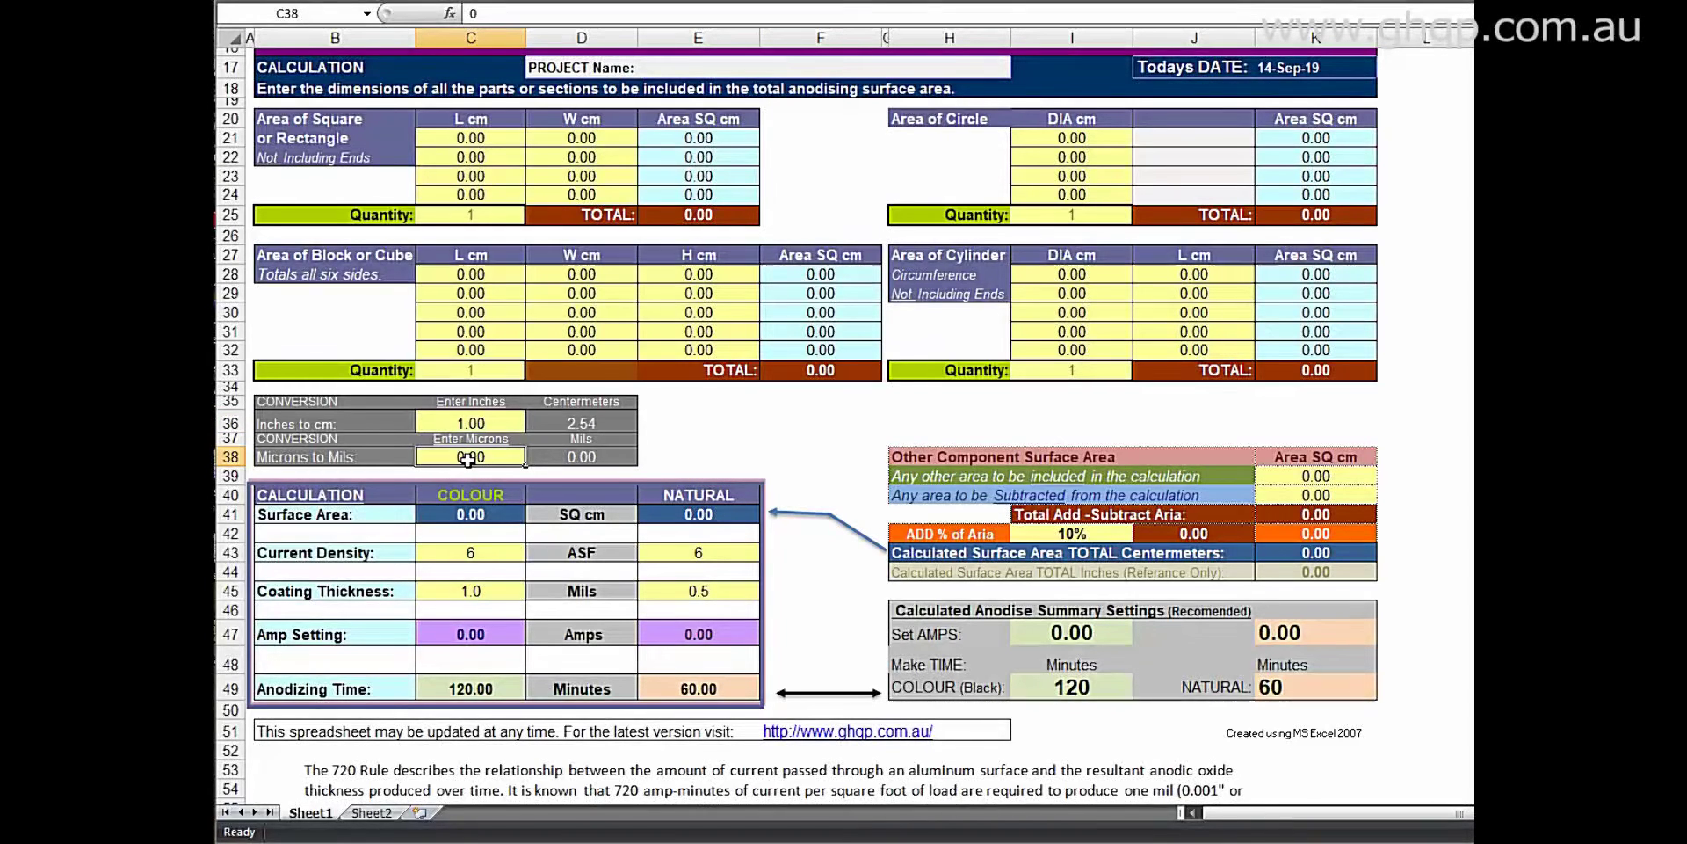
text(2)
click(601, 455)
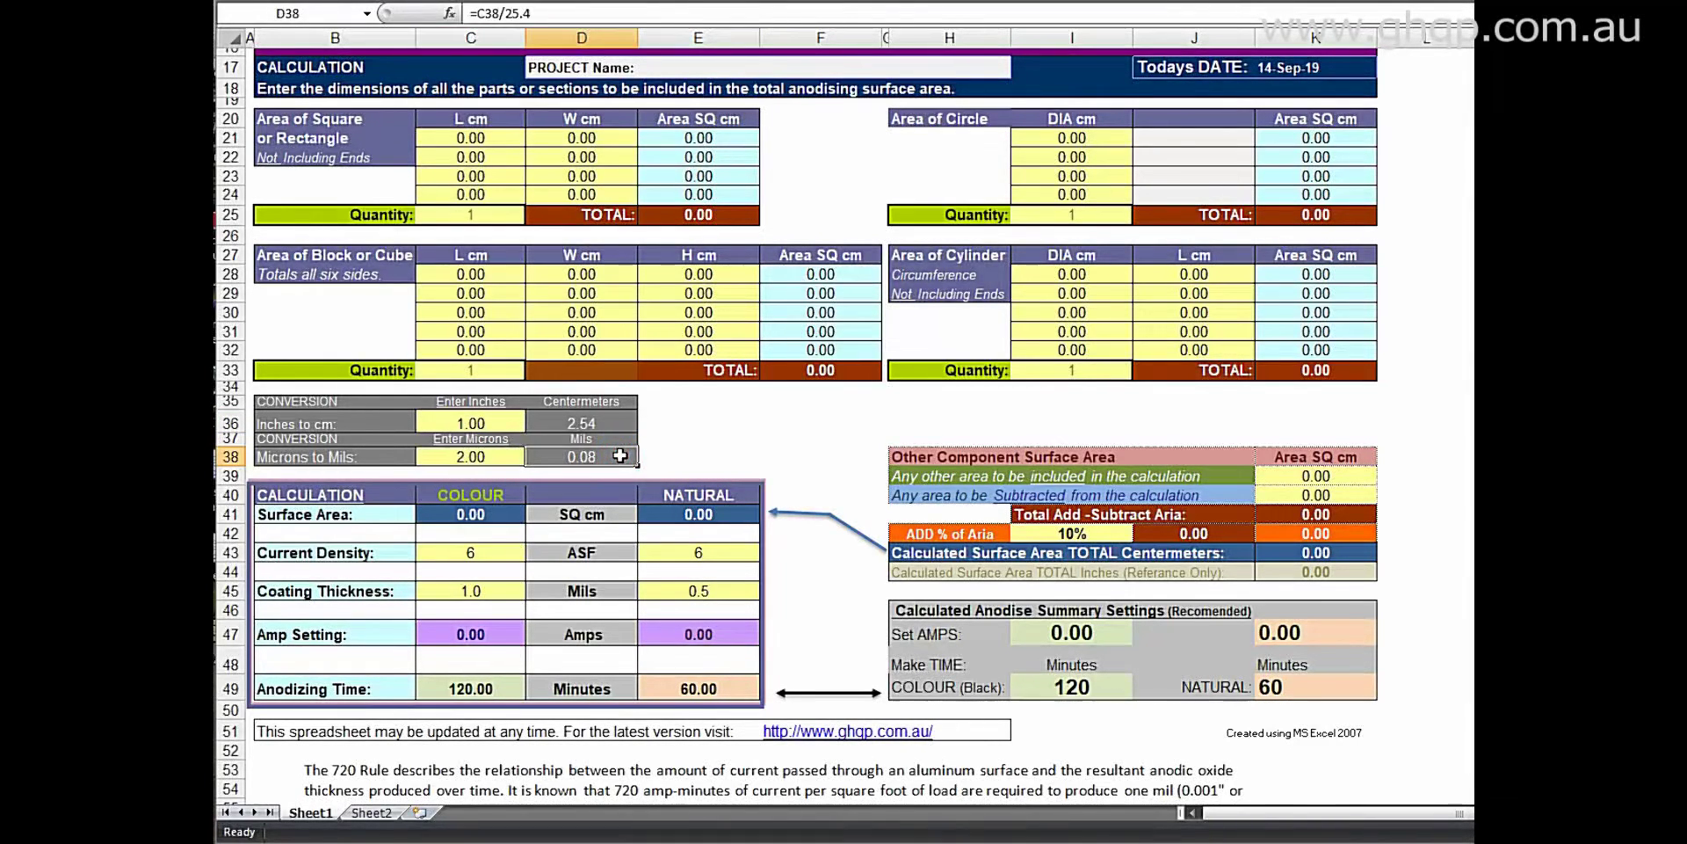
click(489, 459)
text(20)
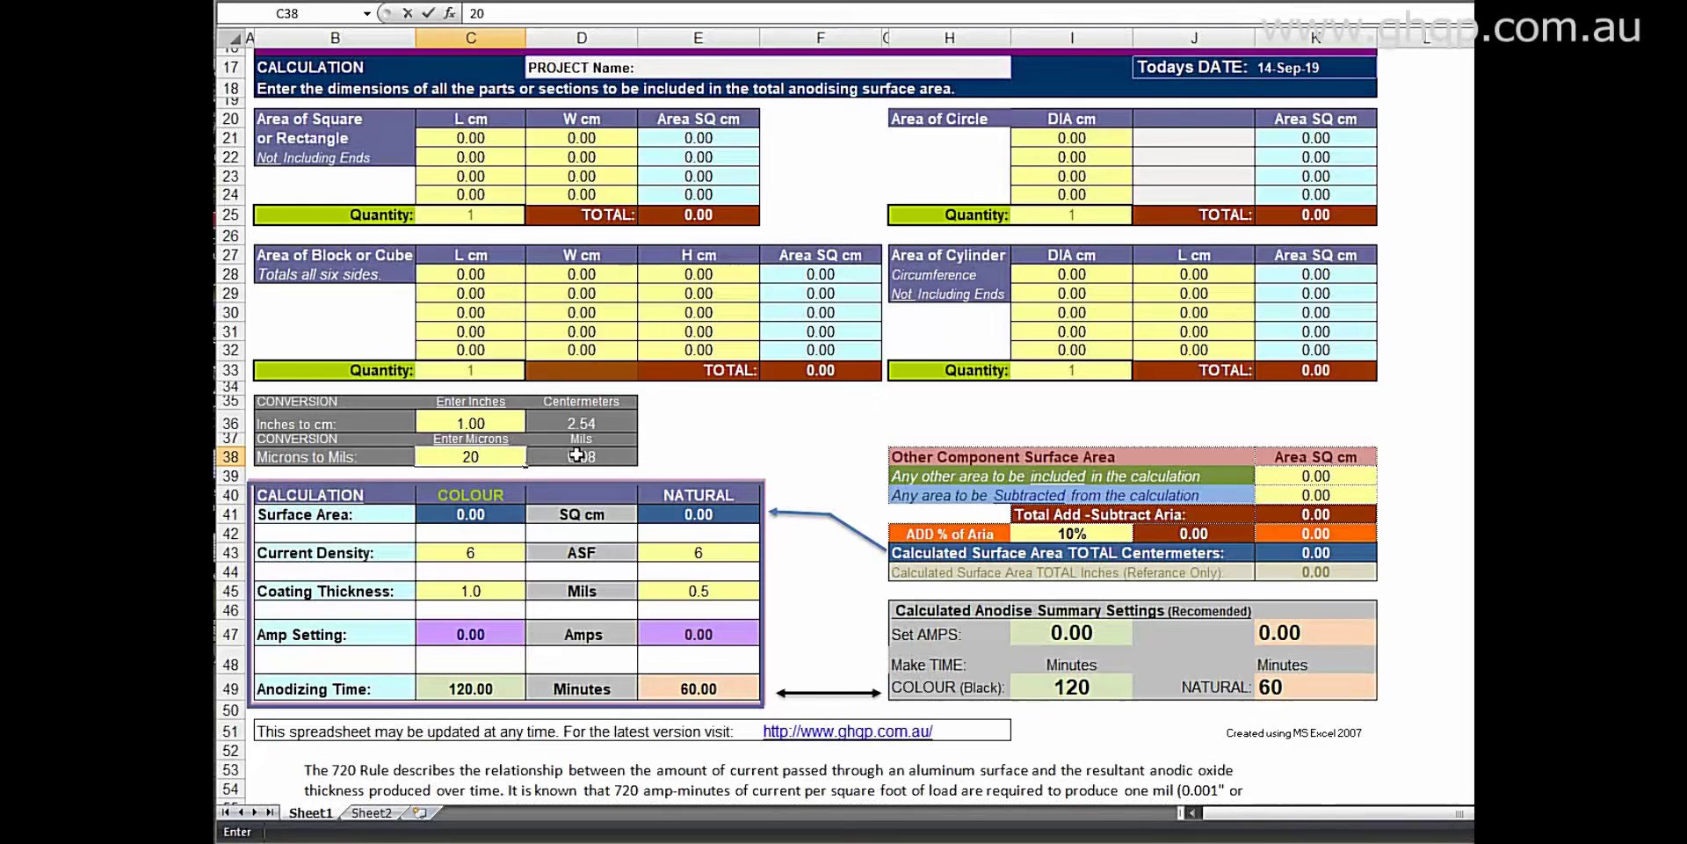
click(605, 457)
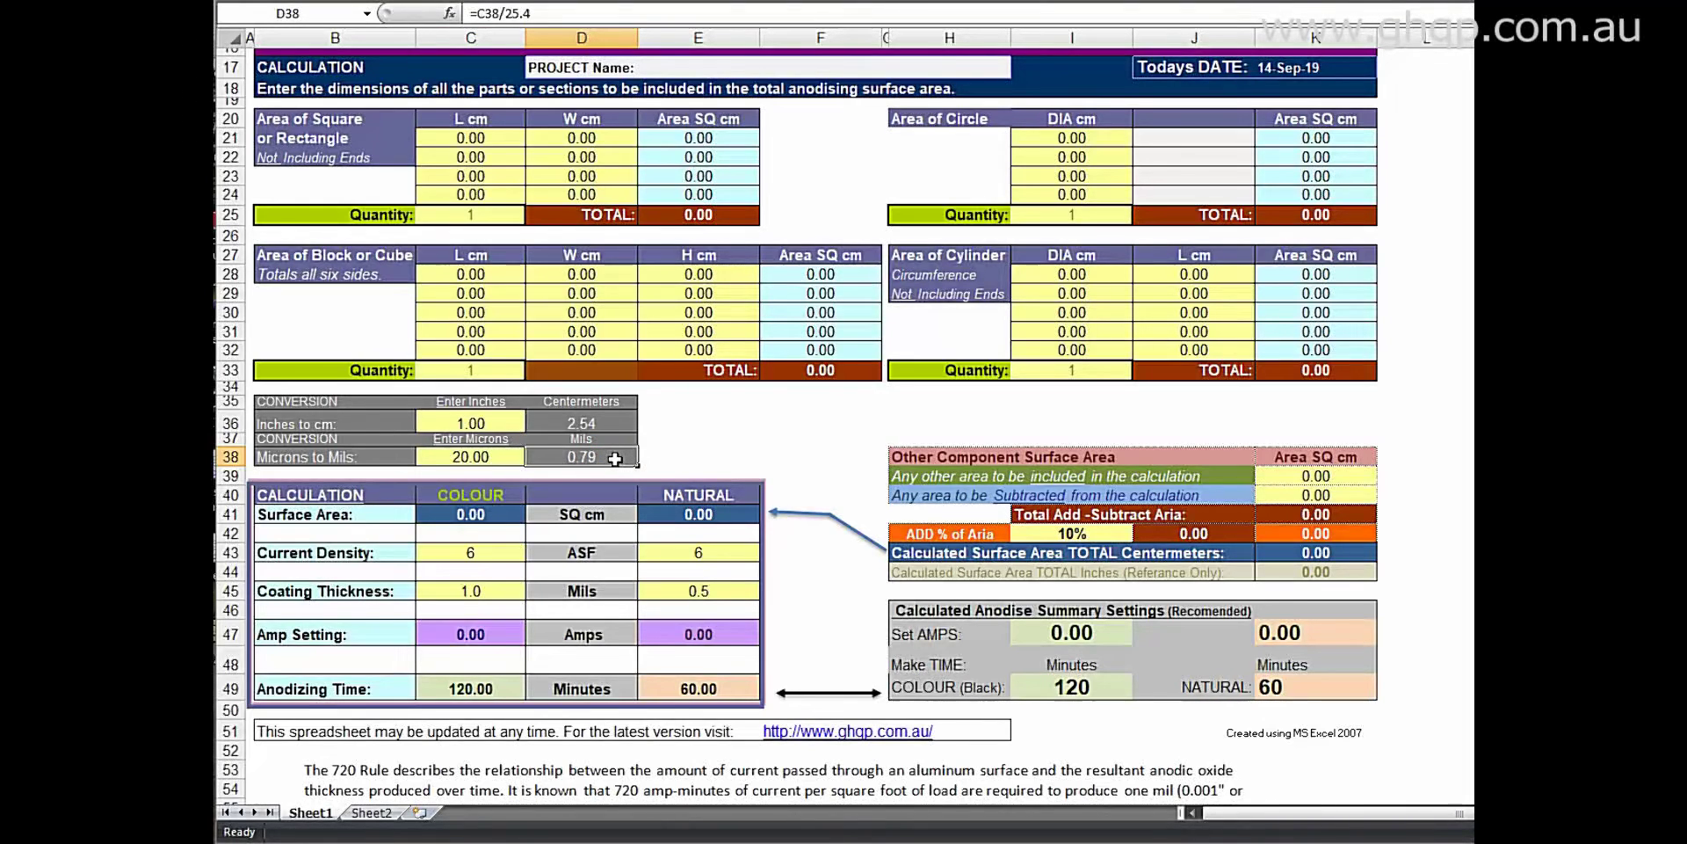
- Set the COLOUR coating thickness in the lower calculation section to 0.78 mils
click(471, 591)
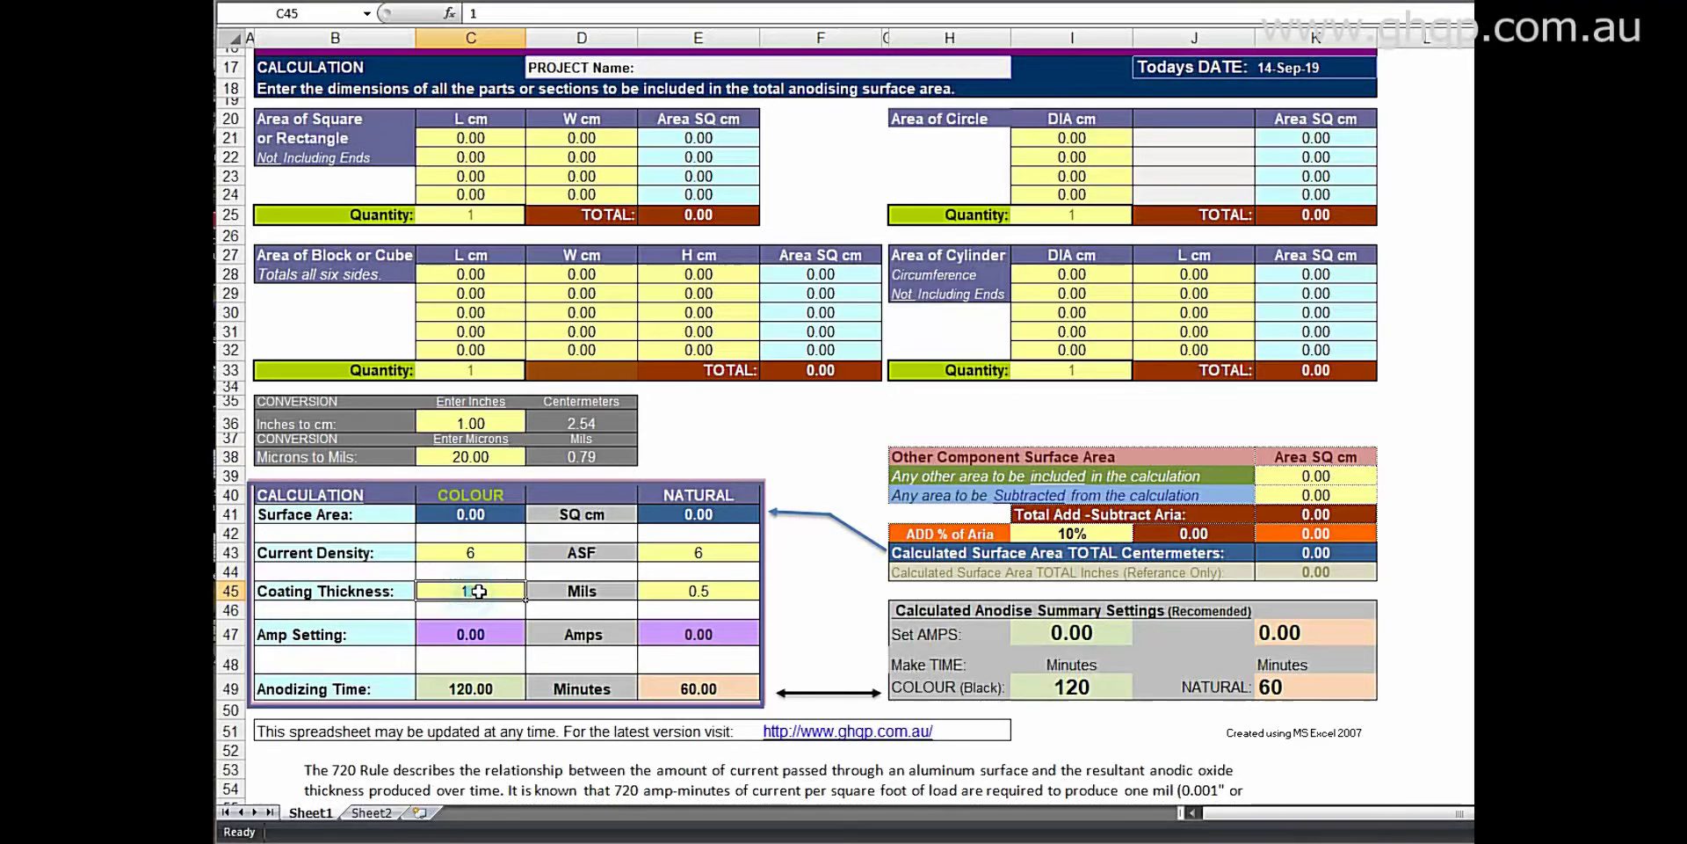
text(0)
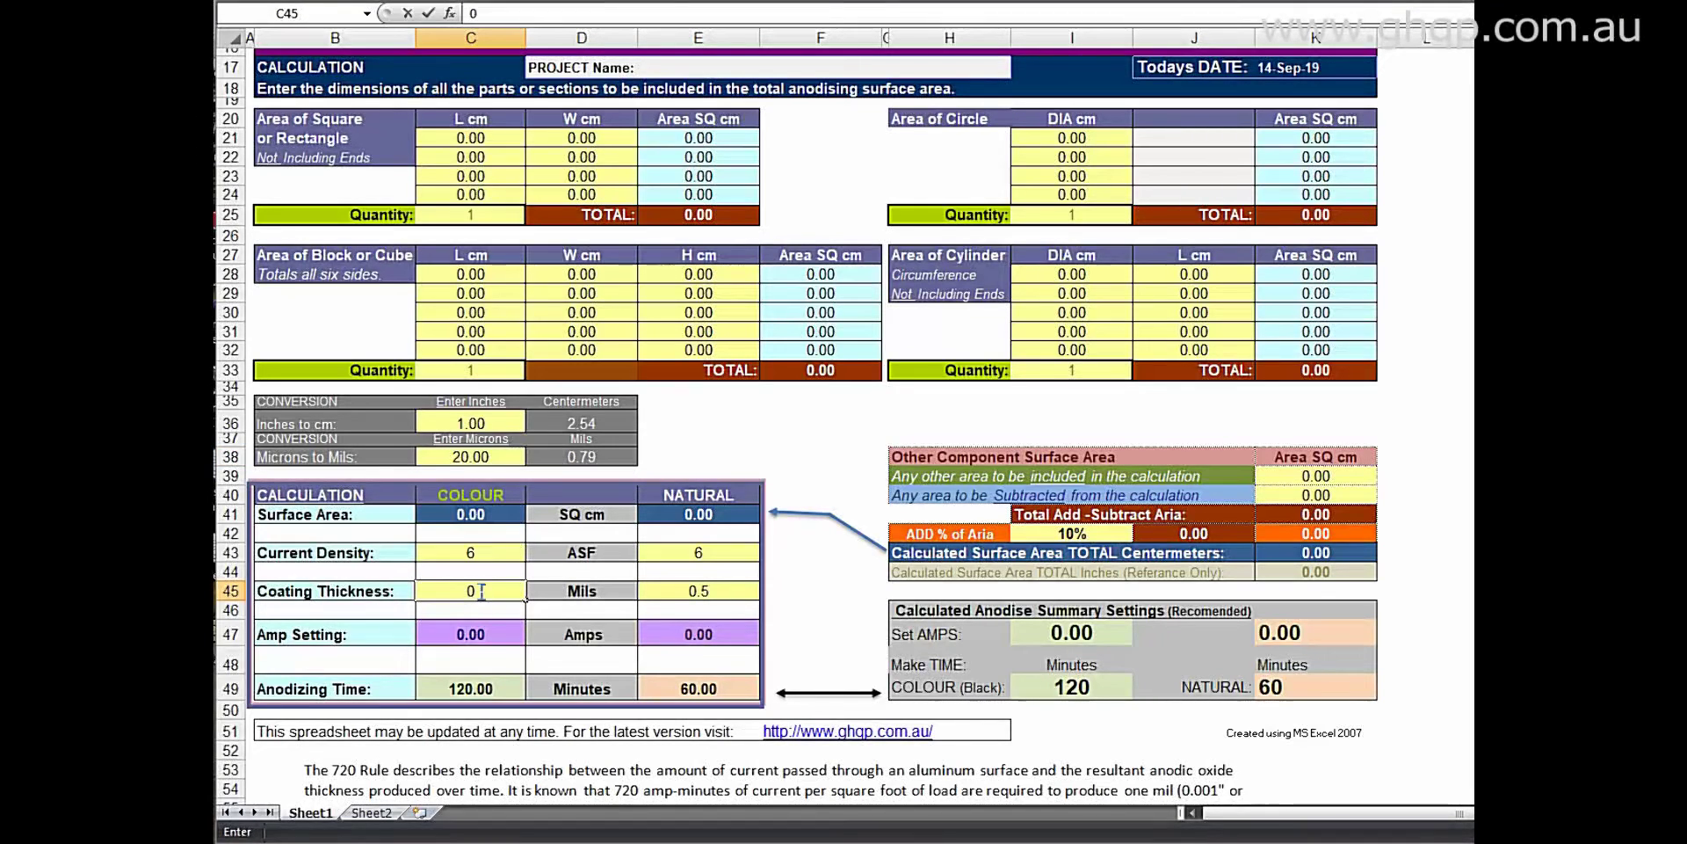
text(.)
text(78)
key(Tab)
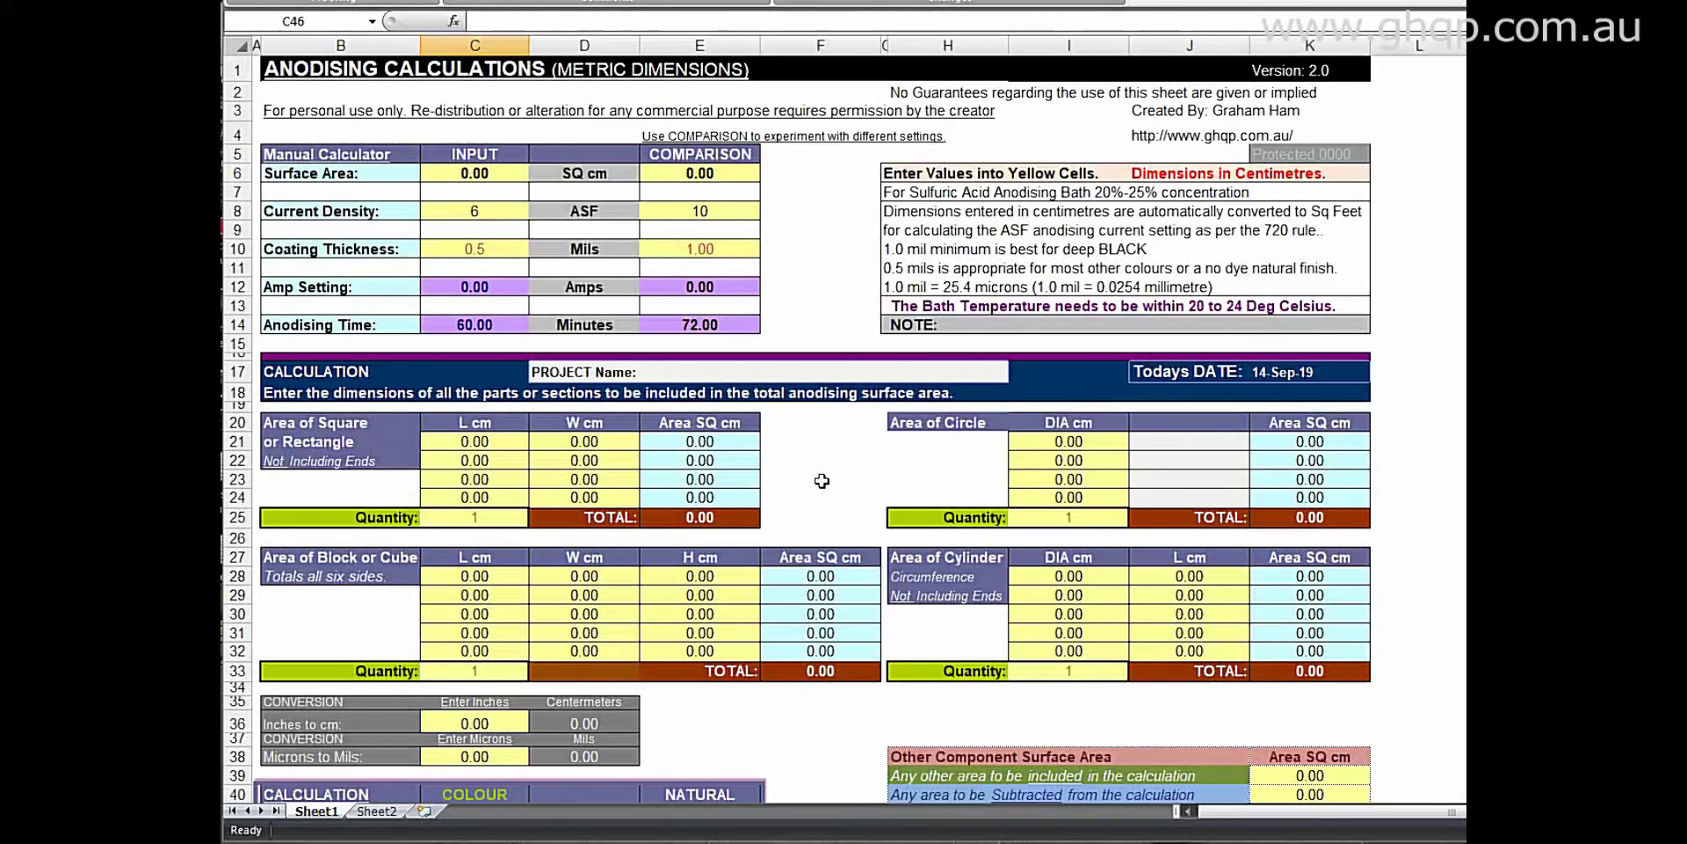
scroll(821, 481, down, 1)
scroll(821, 481, down, 6)
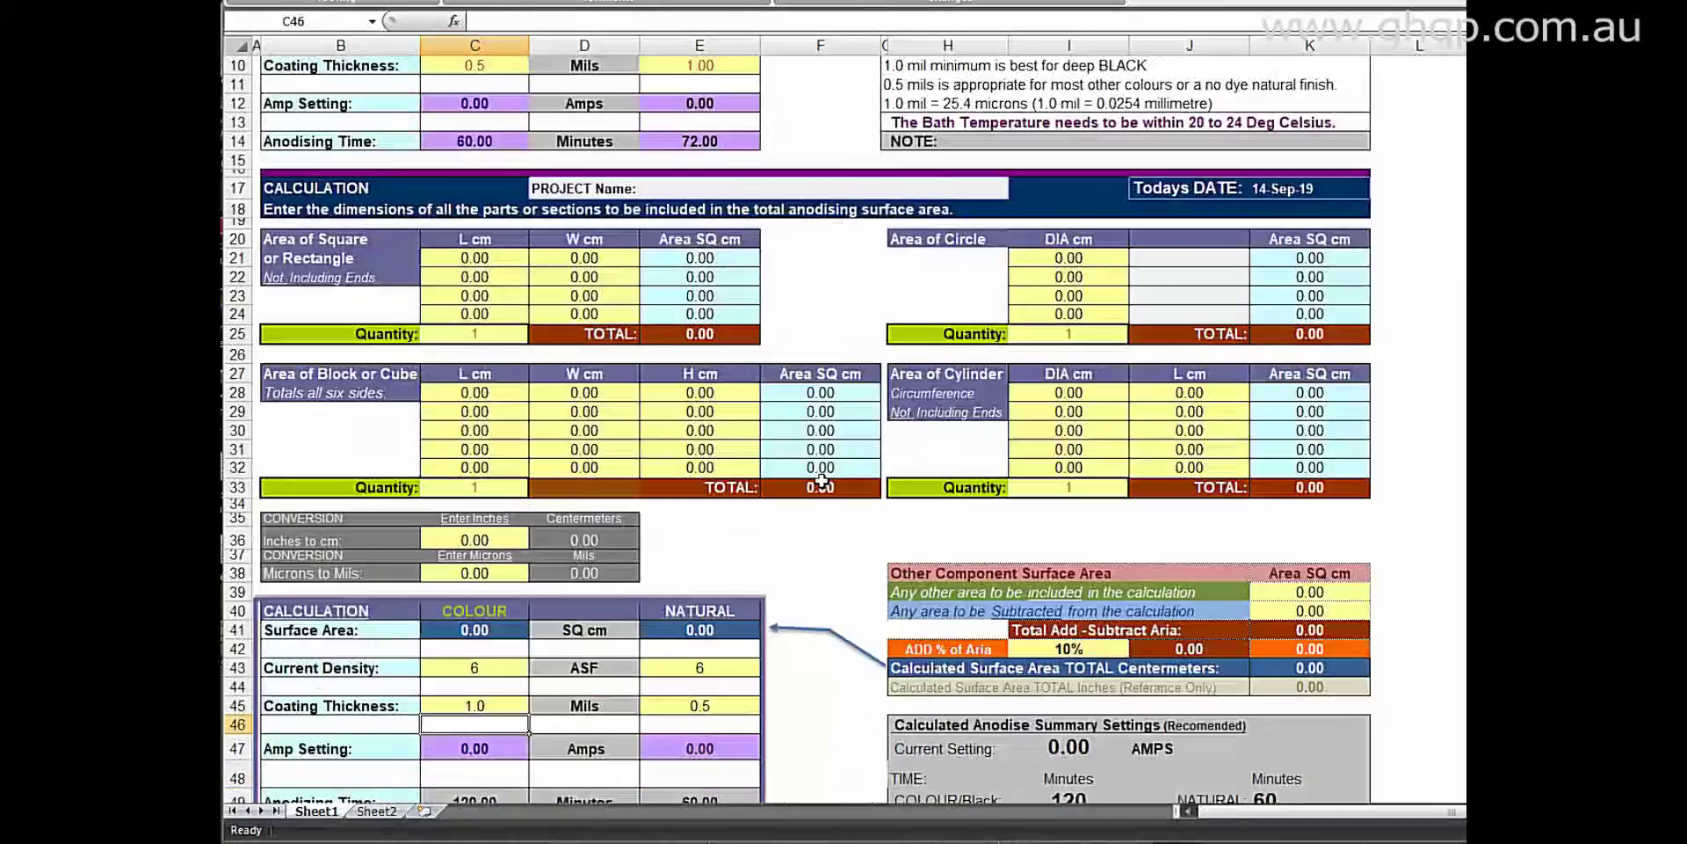
scroll(821, 481, up, 2)
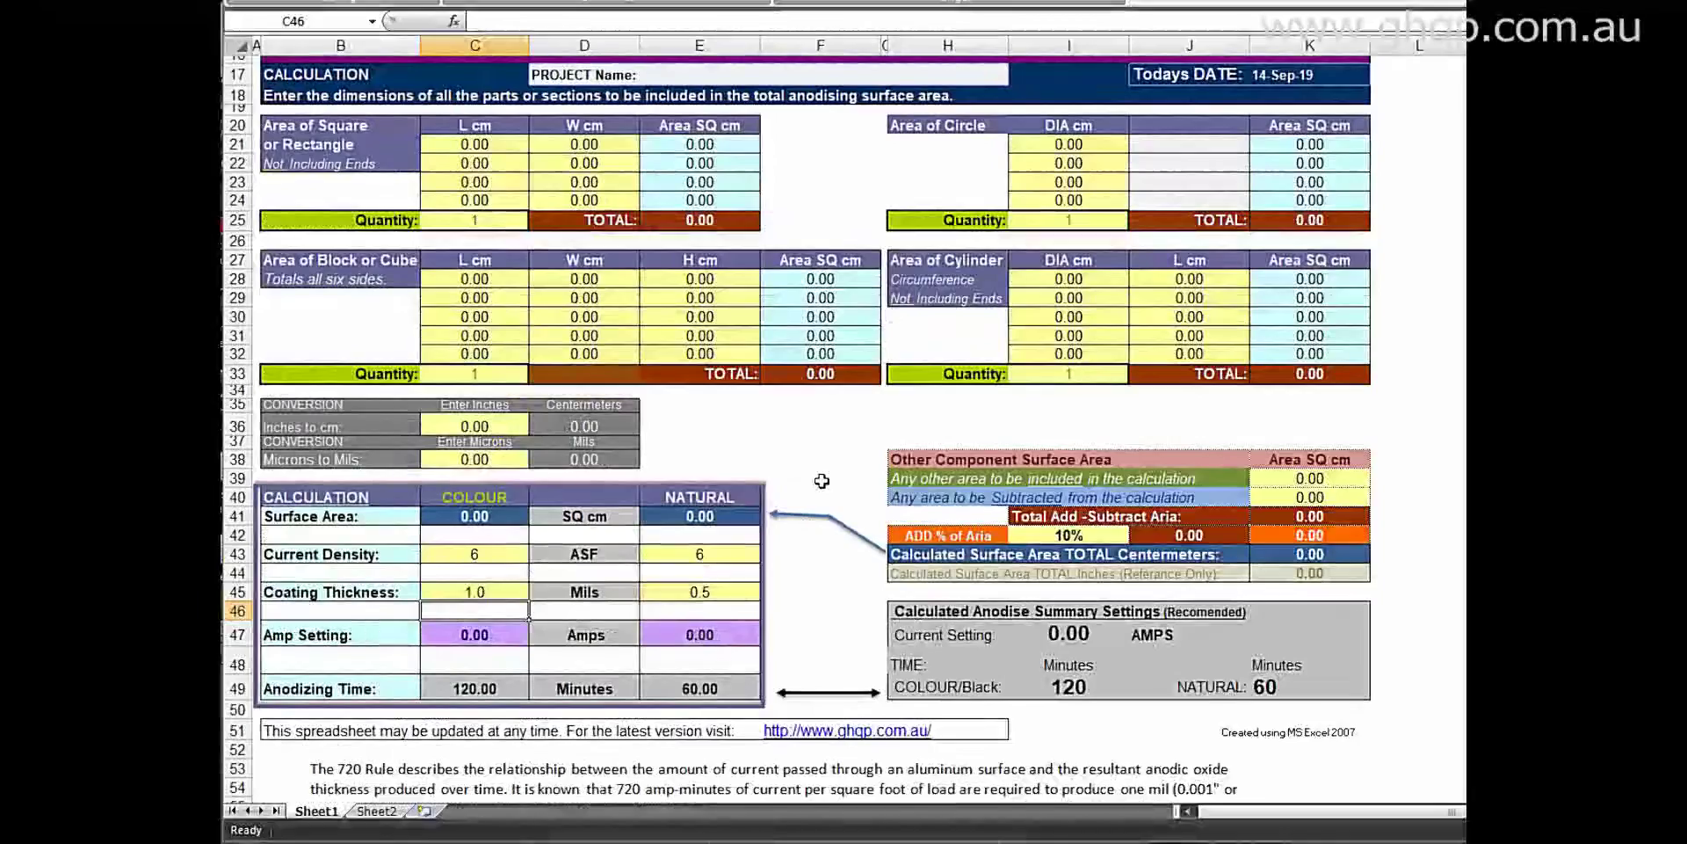
scroll(822, 481, up, 5)
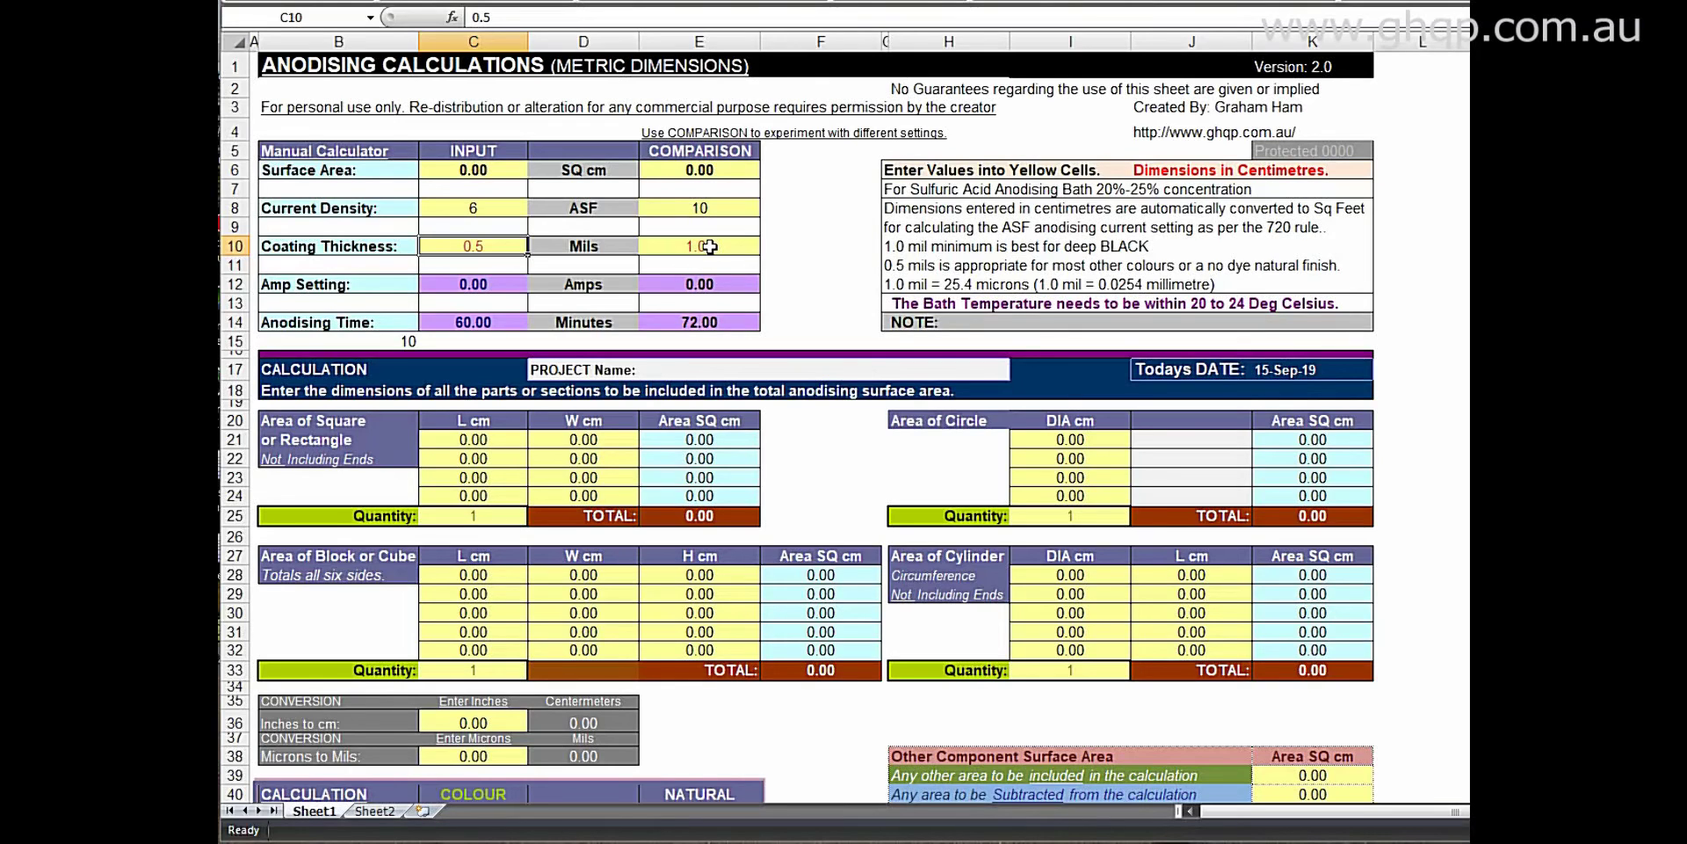
- Set the COMPARISON current density in the Manual Calculator to 10 ASF and select its coating thickness
click(591, 441)
click(594, 458)
click(704, 174)
click(698, 209)
text(10)
click(699, 246)
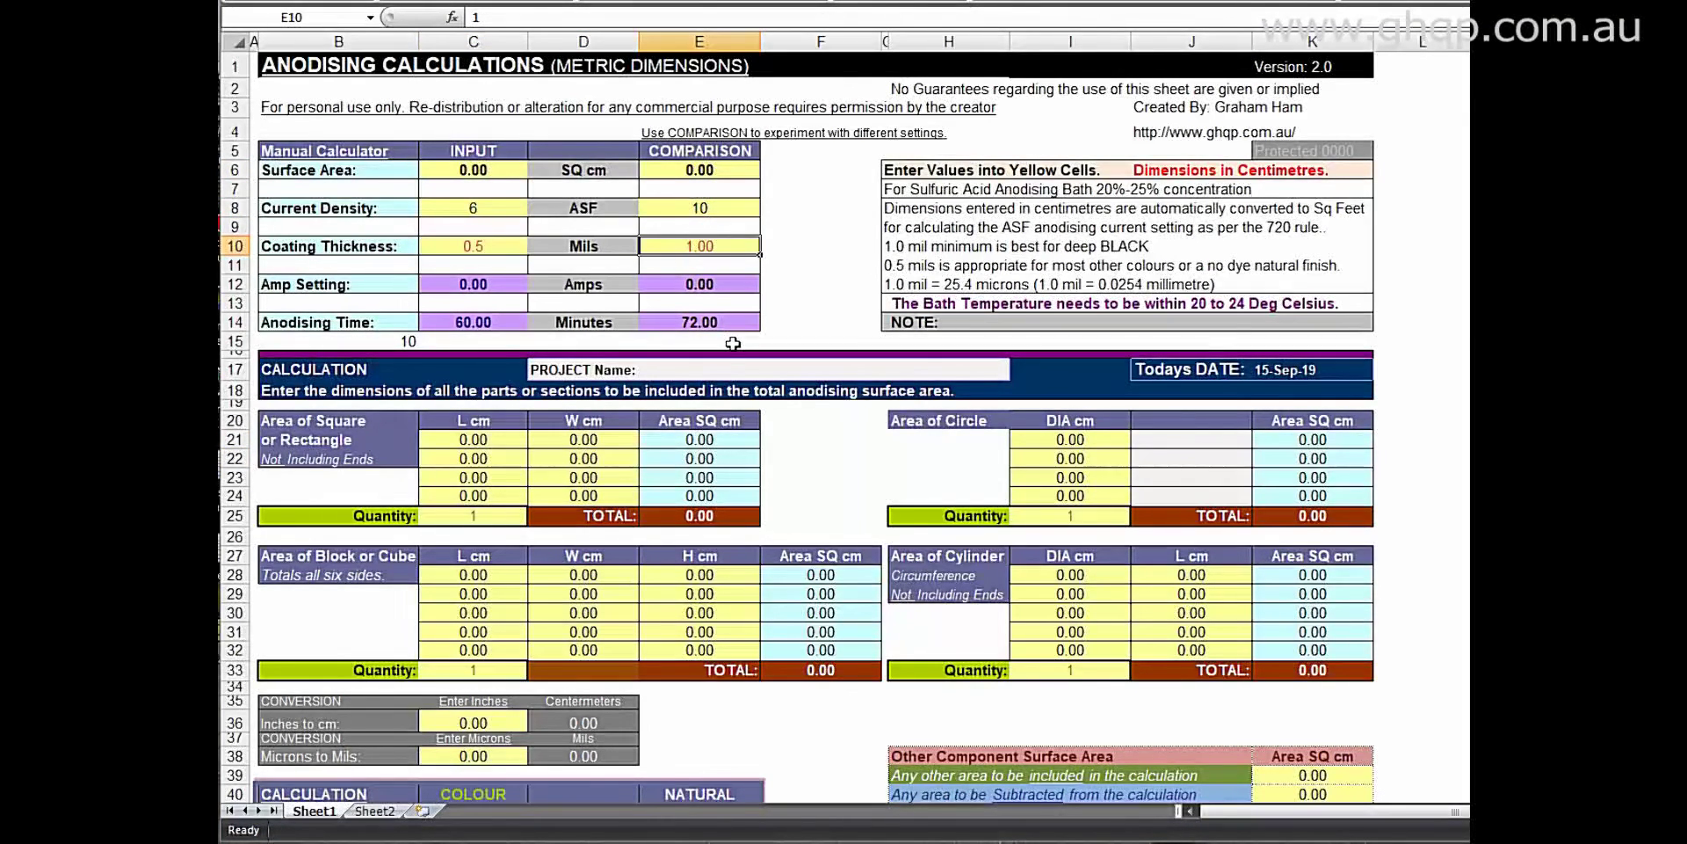